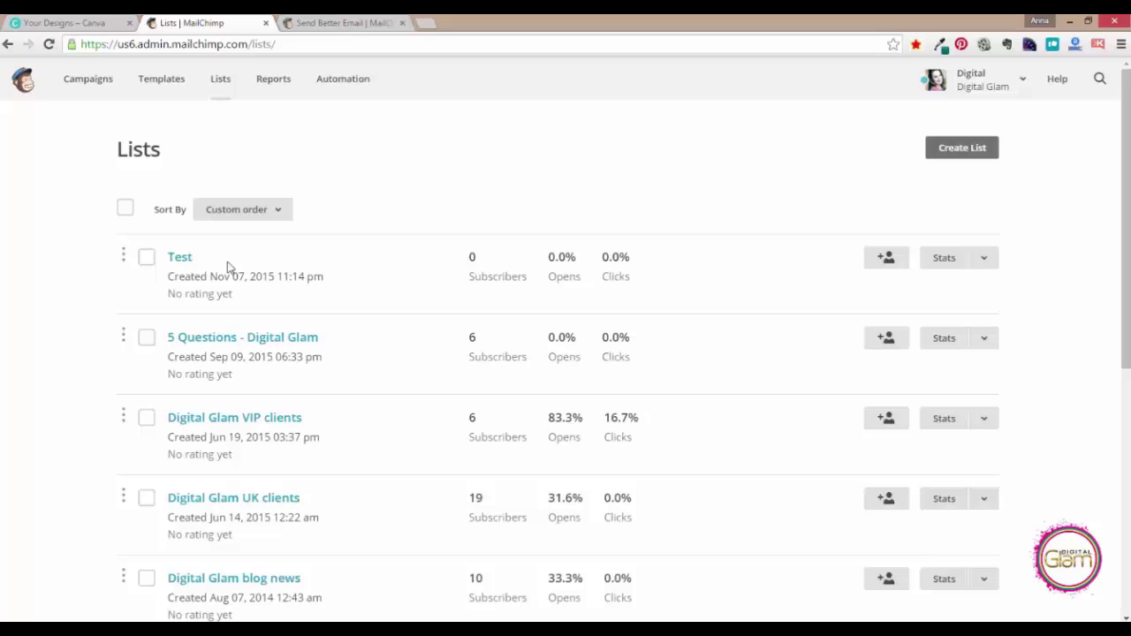
# Open the Test list's general signup form builder and scroll to its Email Address, First Name and Last Name fields
pyautogui.click(182, 258)
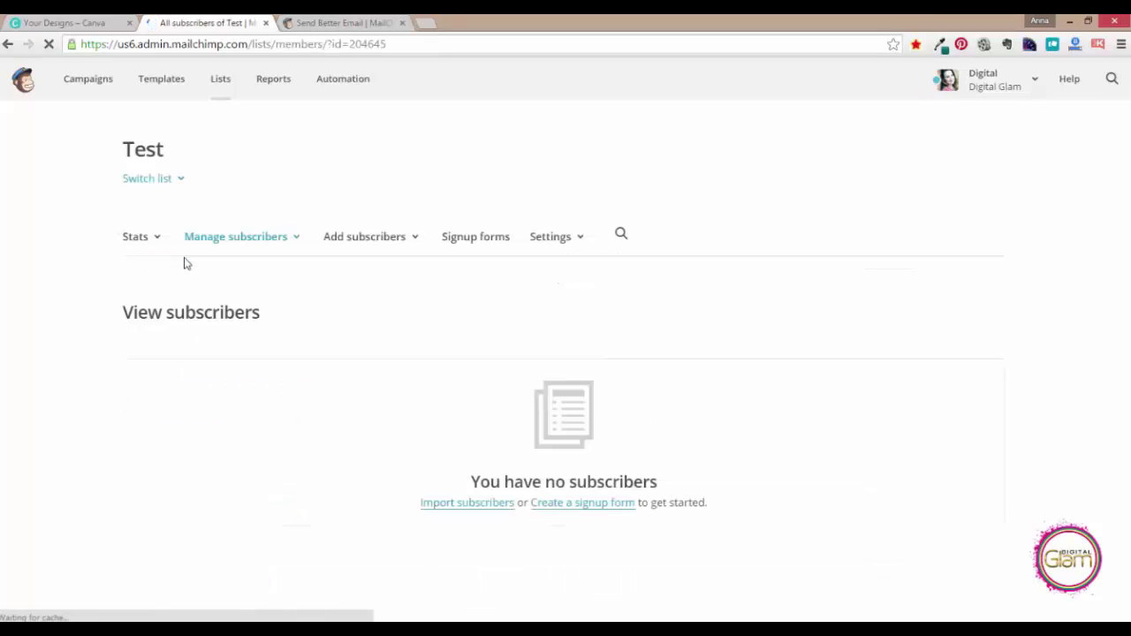
pyautogui.click(469, 244)
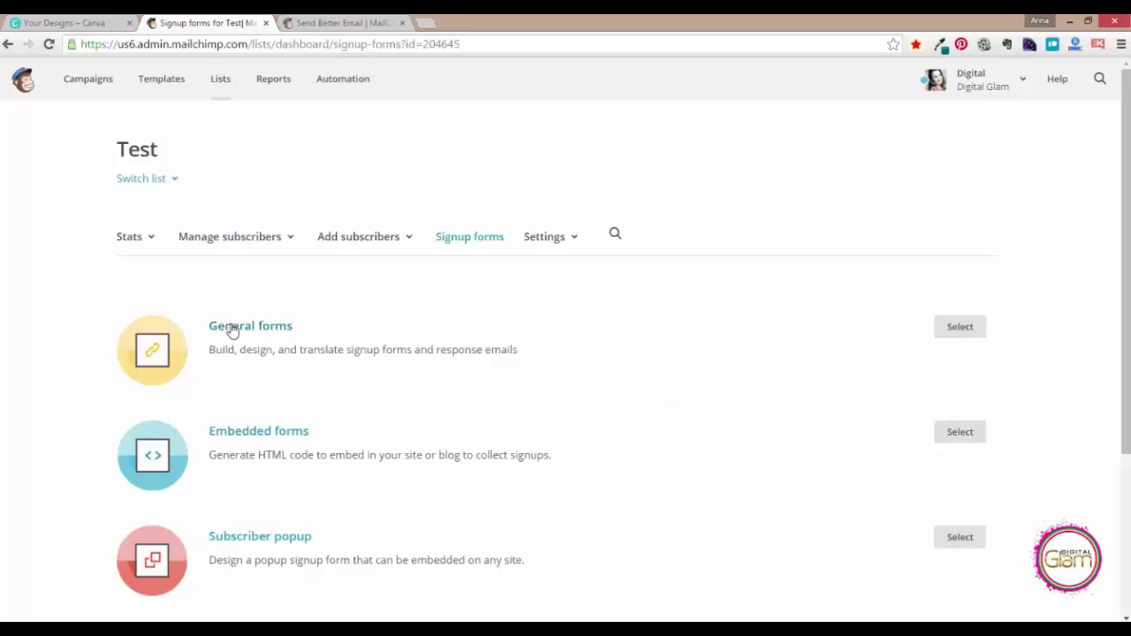
pyautogui.click(271, 329)
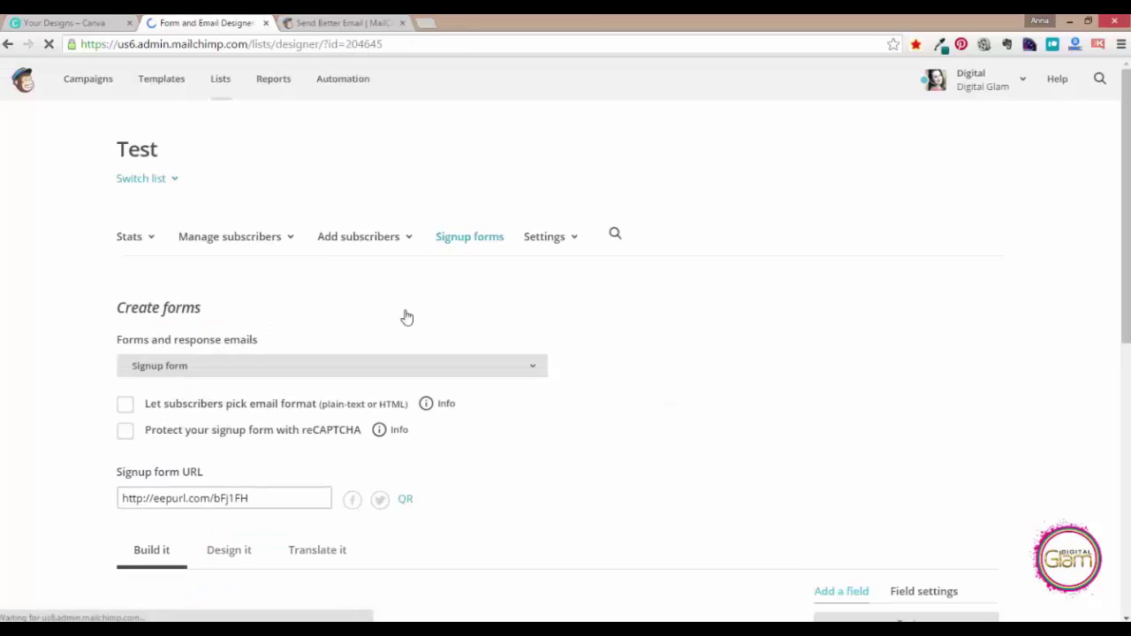
pyautogui.moveTo(1122, 331); pyautogui.dragTo(1122, 475)
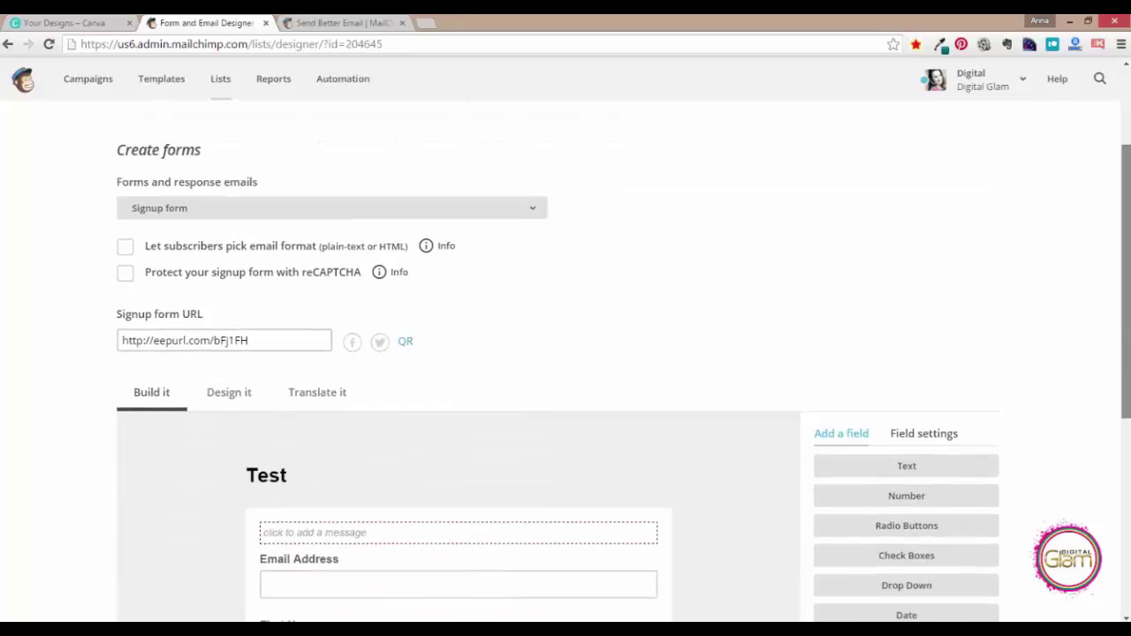
pyautogui.moveTo(1129, 380); pyautogui.dragTo(1128, 433)
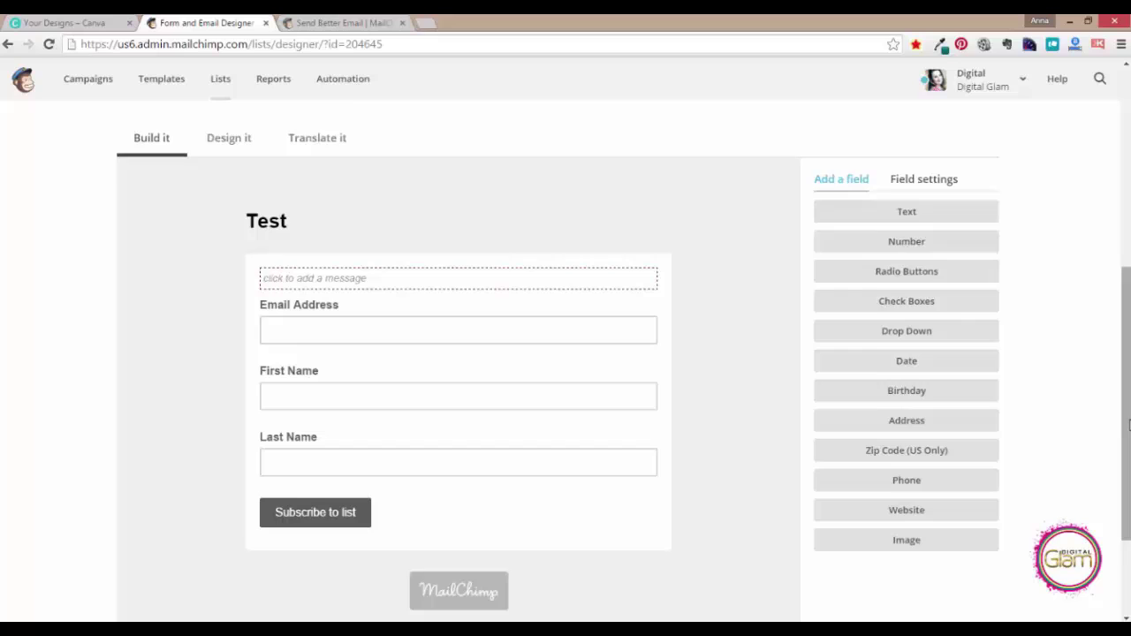
pyautogui.moveTo(1128, 425); pyautogui.dragTo(1128, 396)
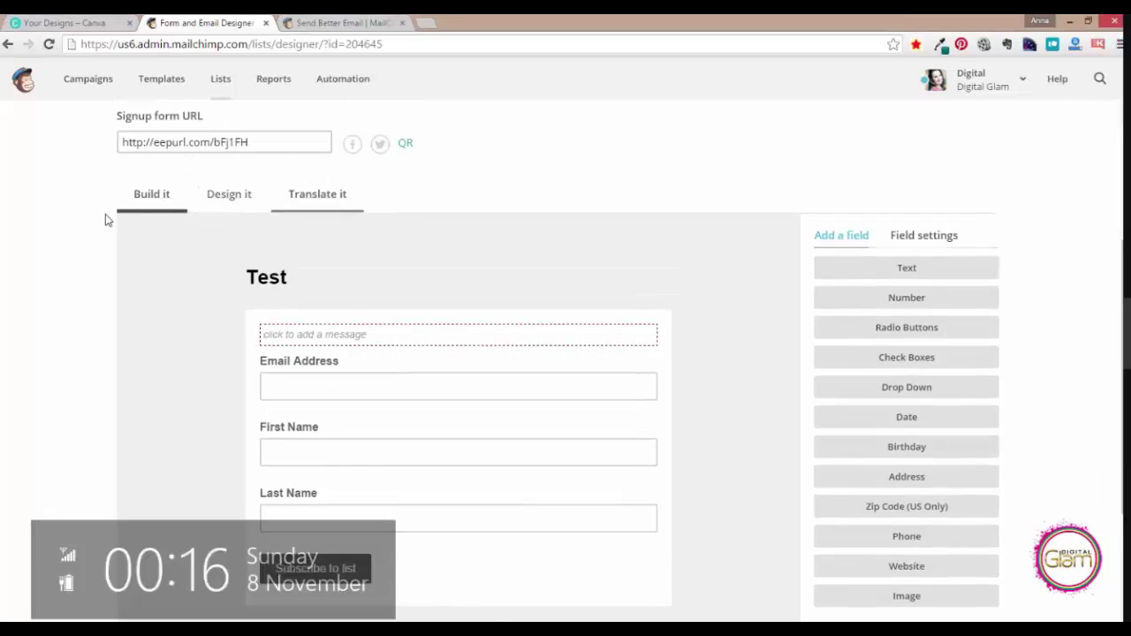
# In the form design settings, change the page Background hex from eeeeee to ffffff
pyautogui.click(227, 199)
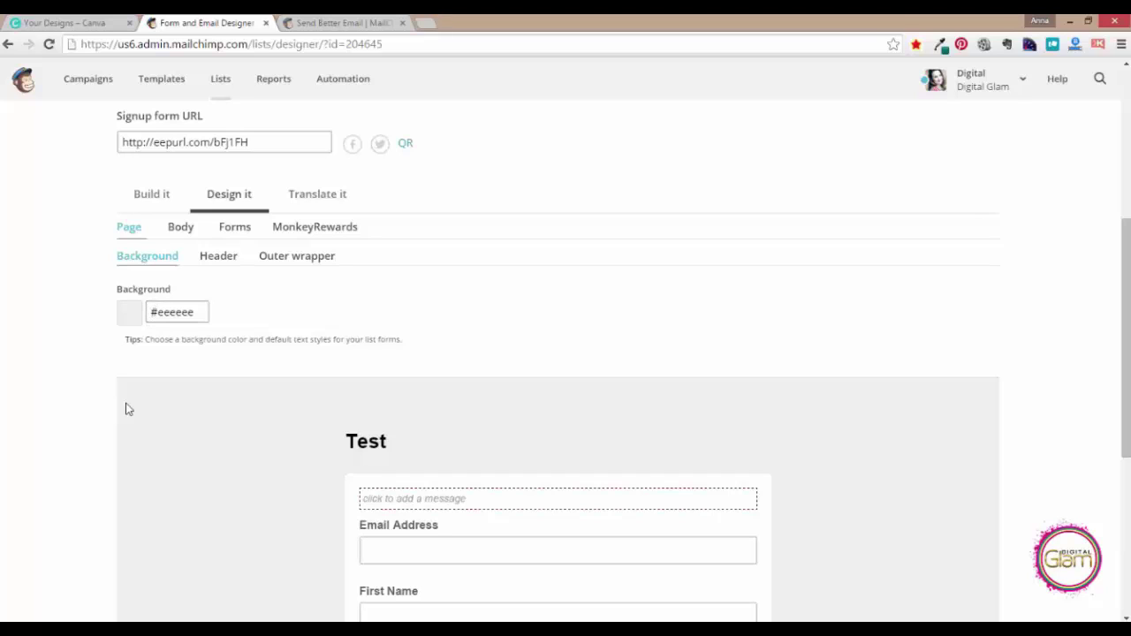
pyautogui.moveTo(197, 315); pyautogui.dragTo(156, 313)
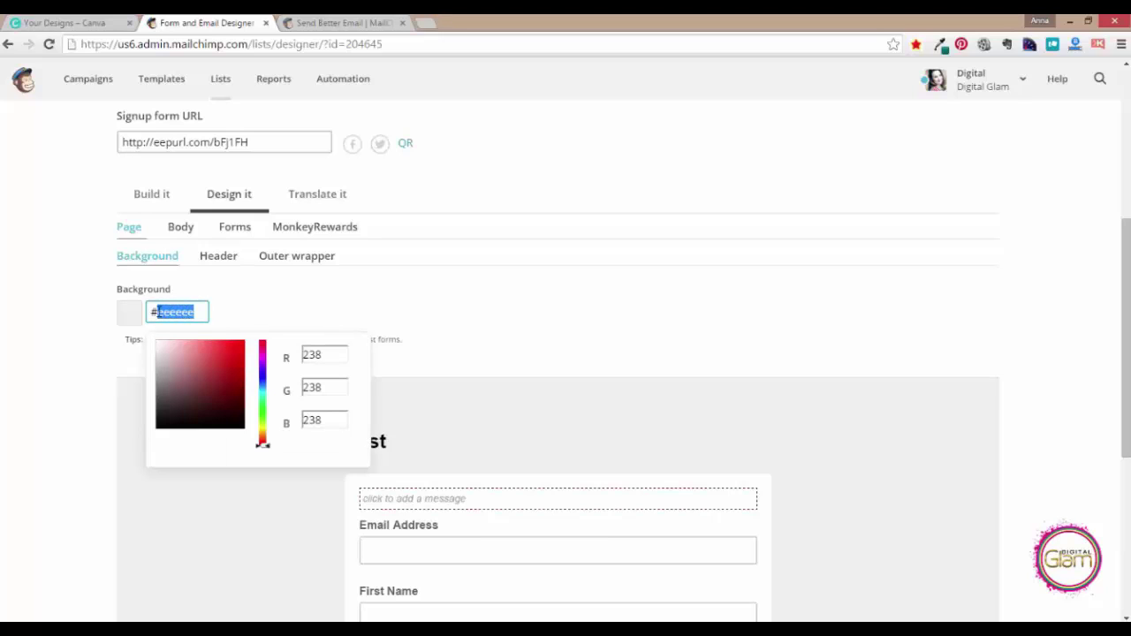
pyautogui.write('ffffff')
pyautogui.click(262, 309)
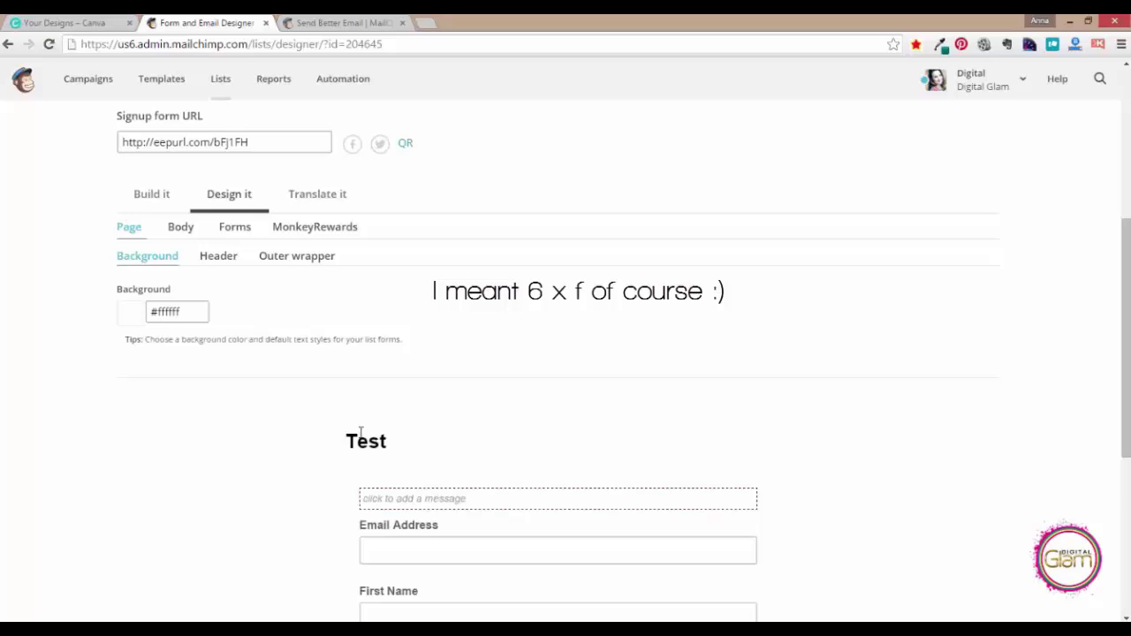
pyautogui.moveTo(501, 449)
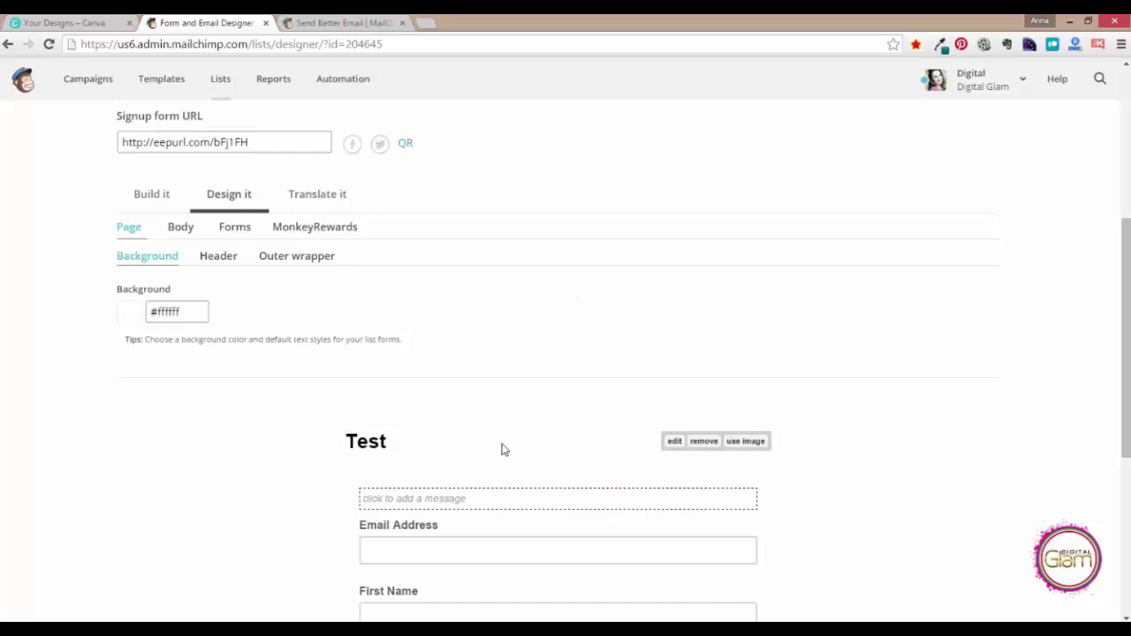
# Open the File Manager for a form header image, cancel the upload, and go to Canva's designs page
pyautogui.click(747, 447)
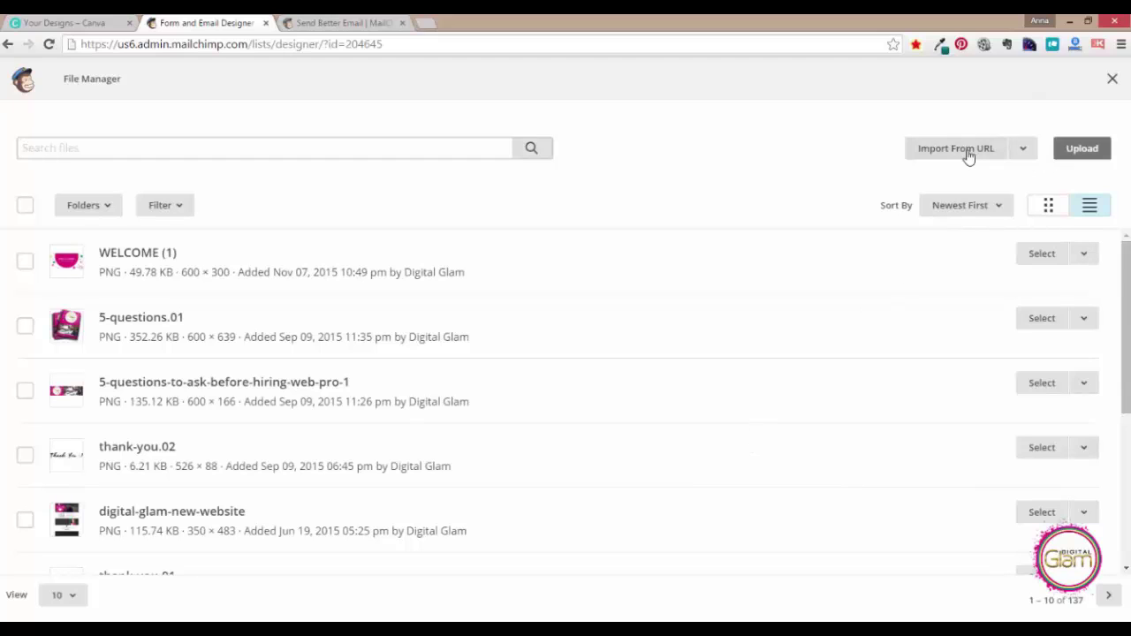
pyautogui.click(1092, 152)
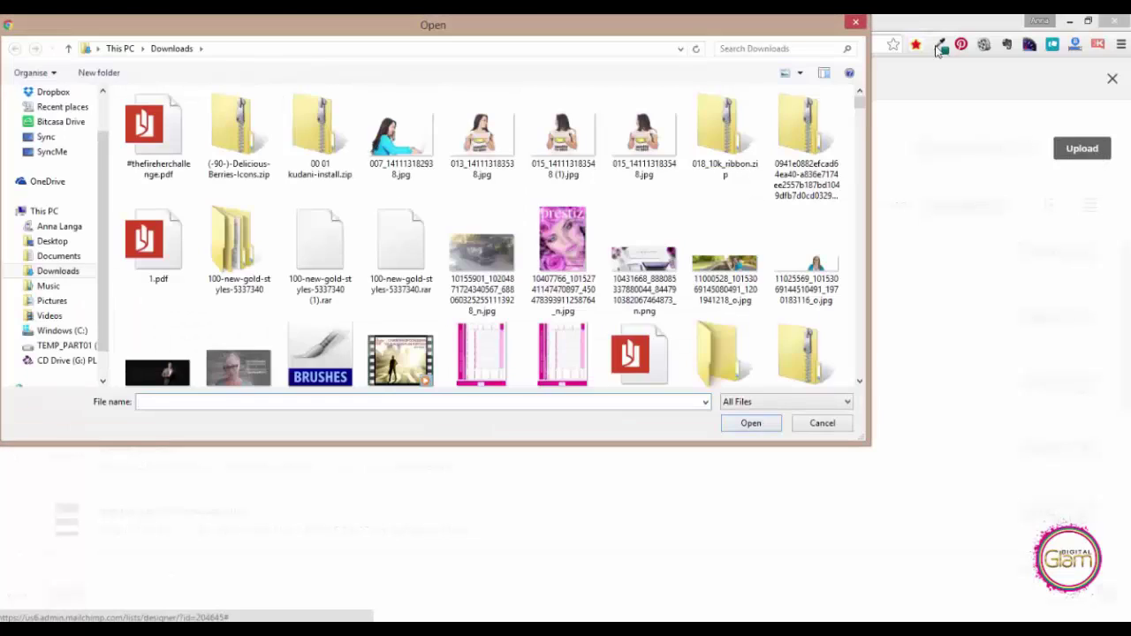
pyautogui.click(859, 21)
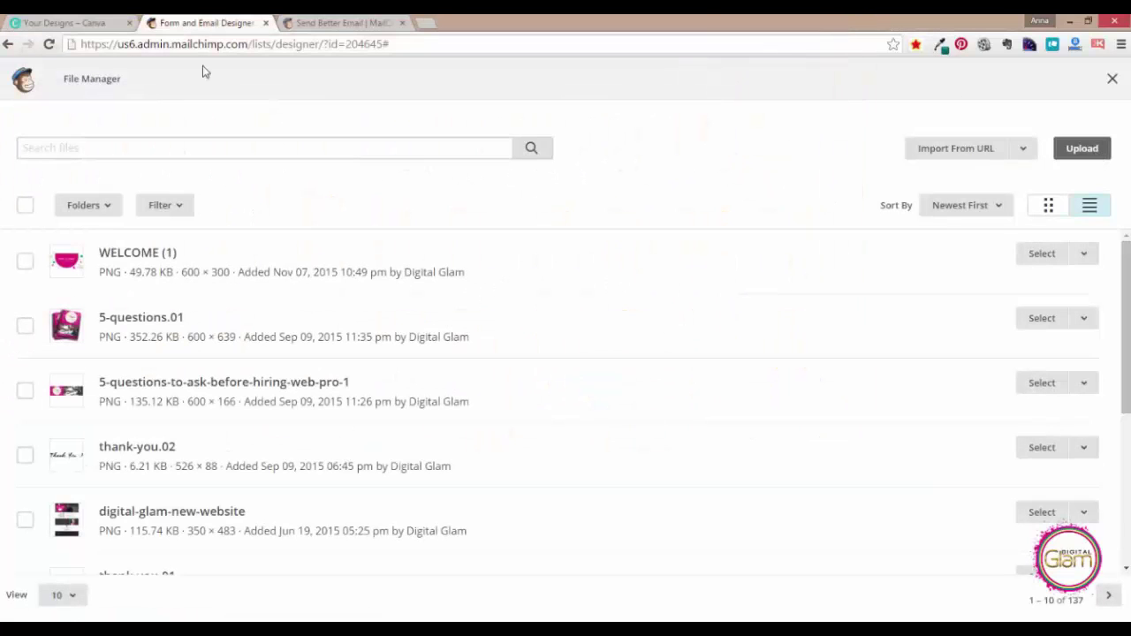
pyautogui.click(56, 21)
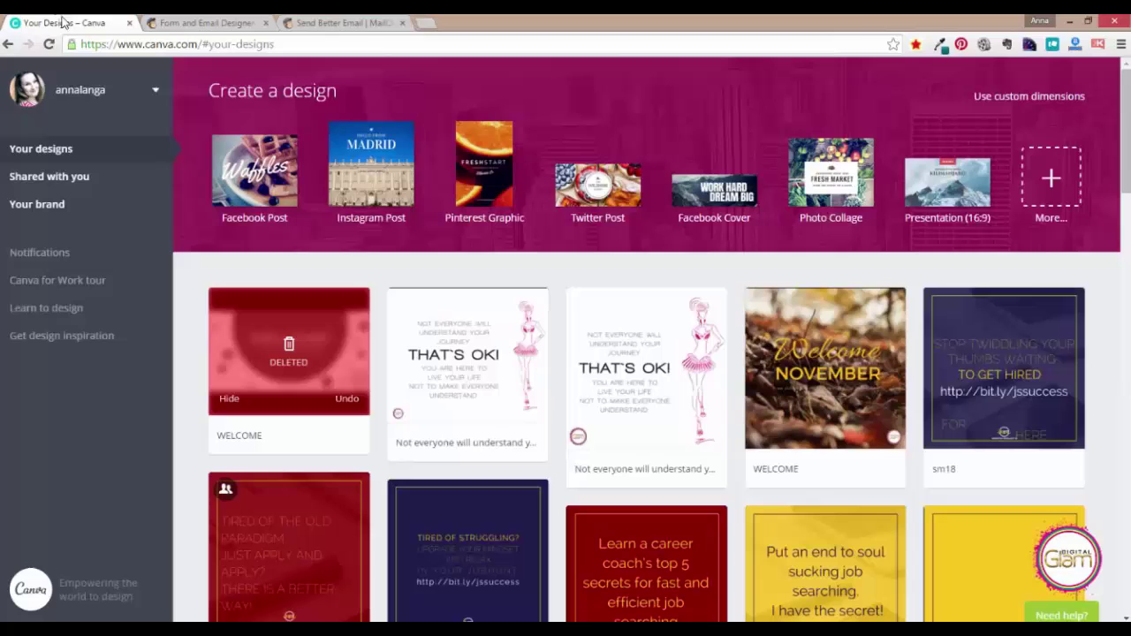
# Start a Canva design with custom dimensions of 600 px width and 200 px height
pyautogui.click(1016, 104)
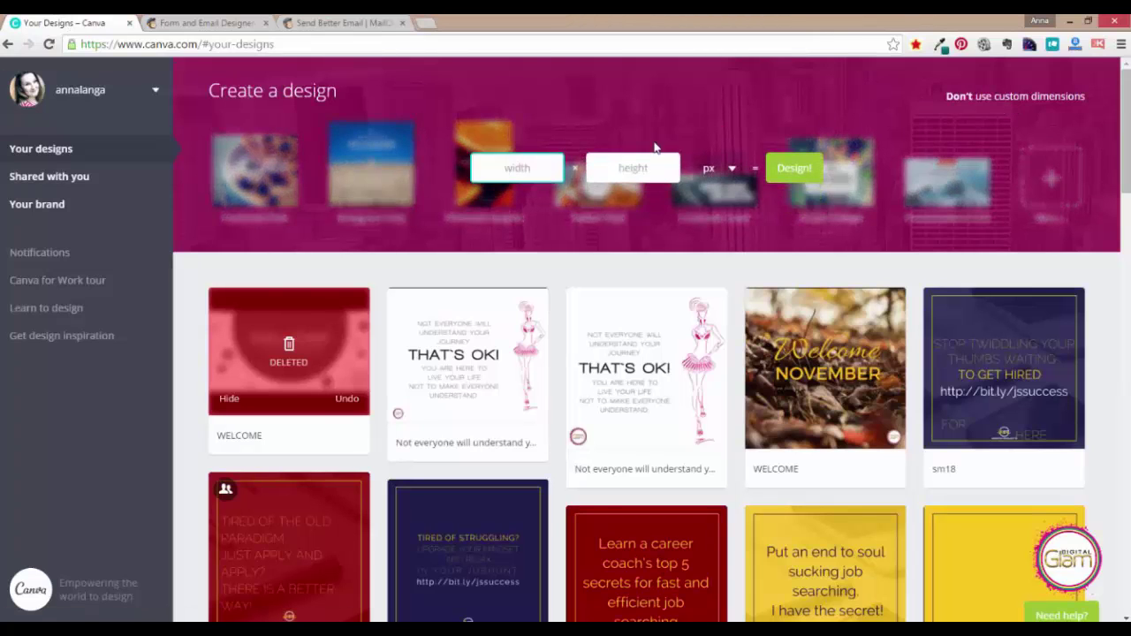
pyautogui.write('600')
pyautogui.click(632, 169)
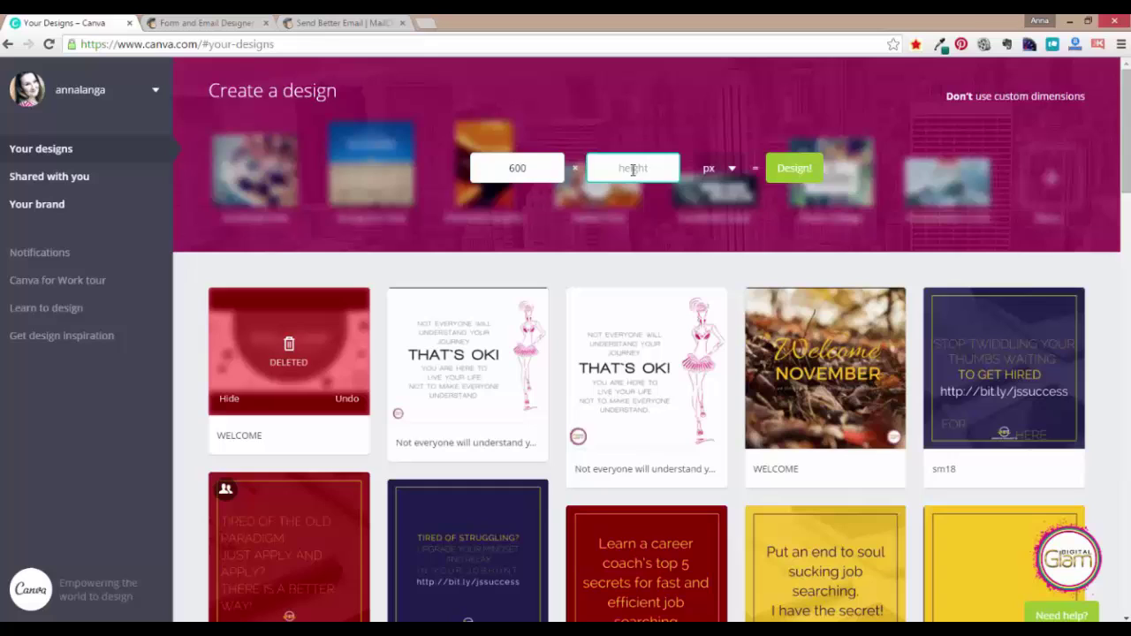
pyautogui.write('20')
pyautogui.write('0')
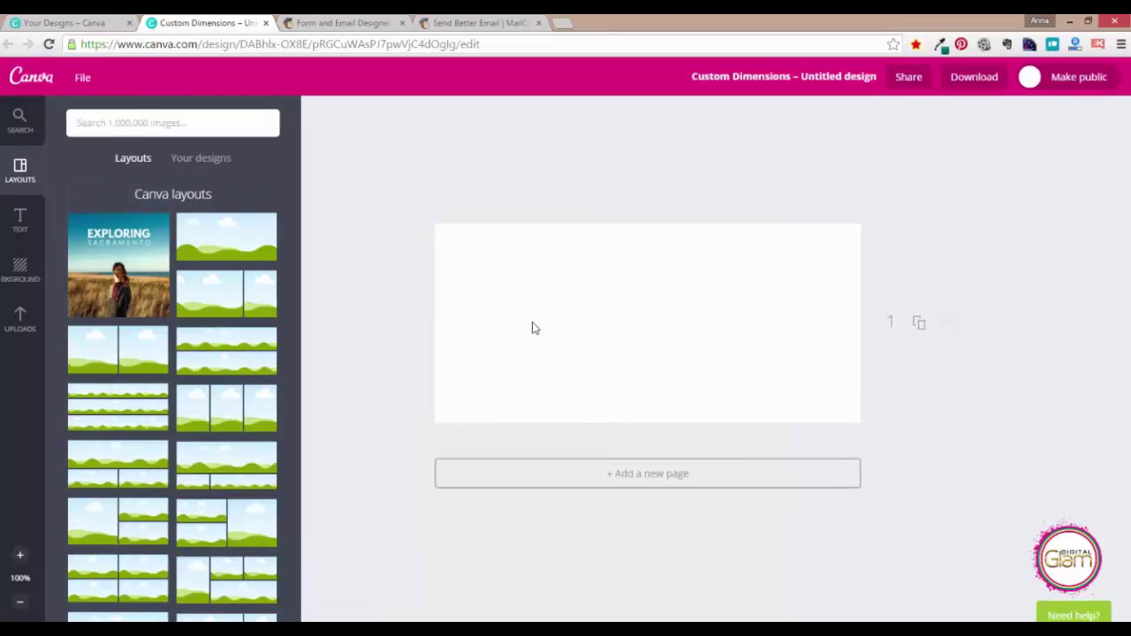
# Place the uploaded pink circle graphic on the canvas and stretch it to fill the design
pyautogui.click(20, 320)
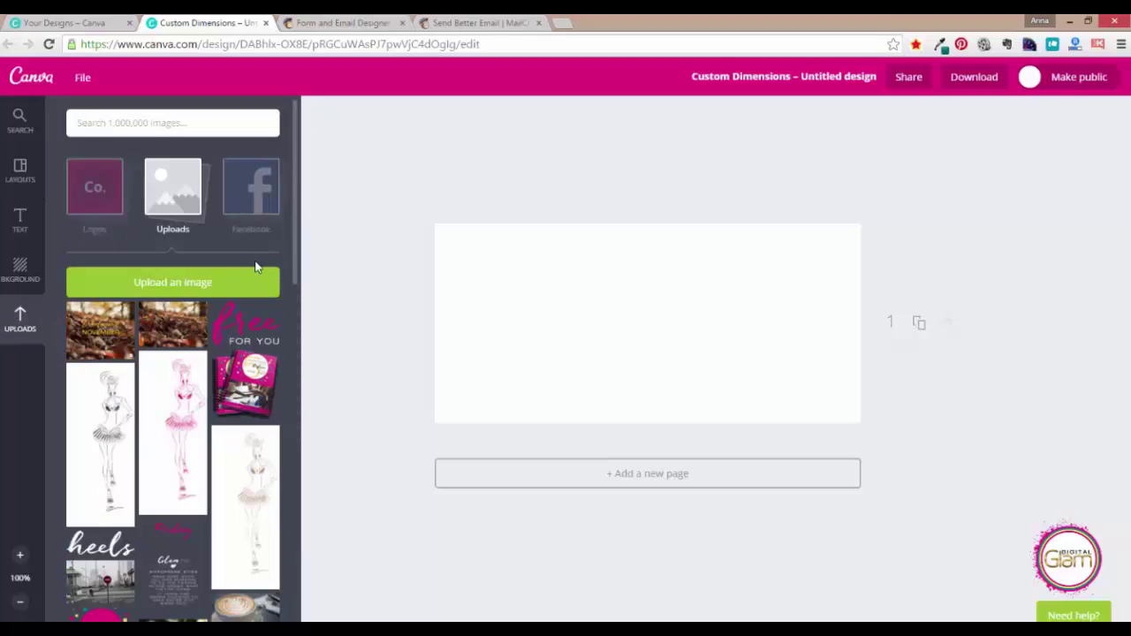
pyautogui.scroll(-1, 291, 250)
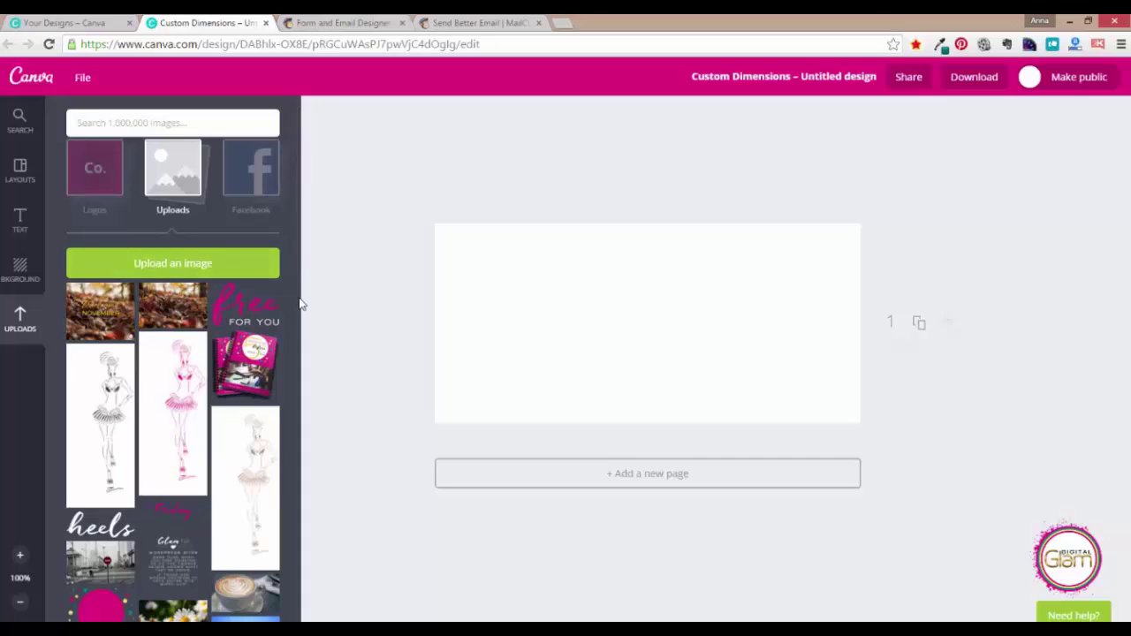
pyautogui.scroll(-3, 299, 323)
pyautogui.scroll(-3, 301, 325)
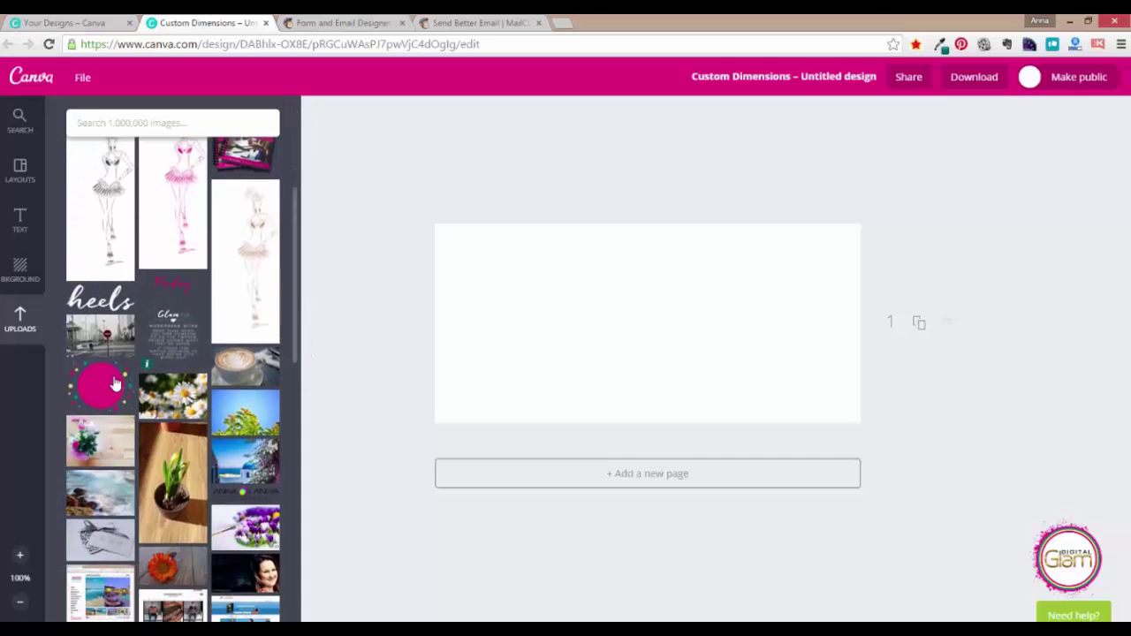
pyautogui.moveTo(130, 378)
pyautogui.mouseDown()
pyautogui.moveTo(651, 281)
pyautogui.moveTo(654, 270)
pyautogui.mouseUp()
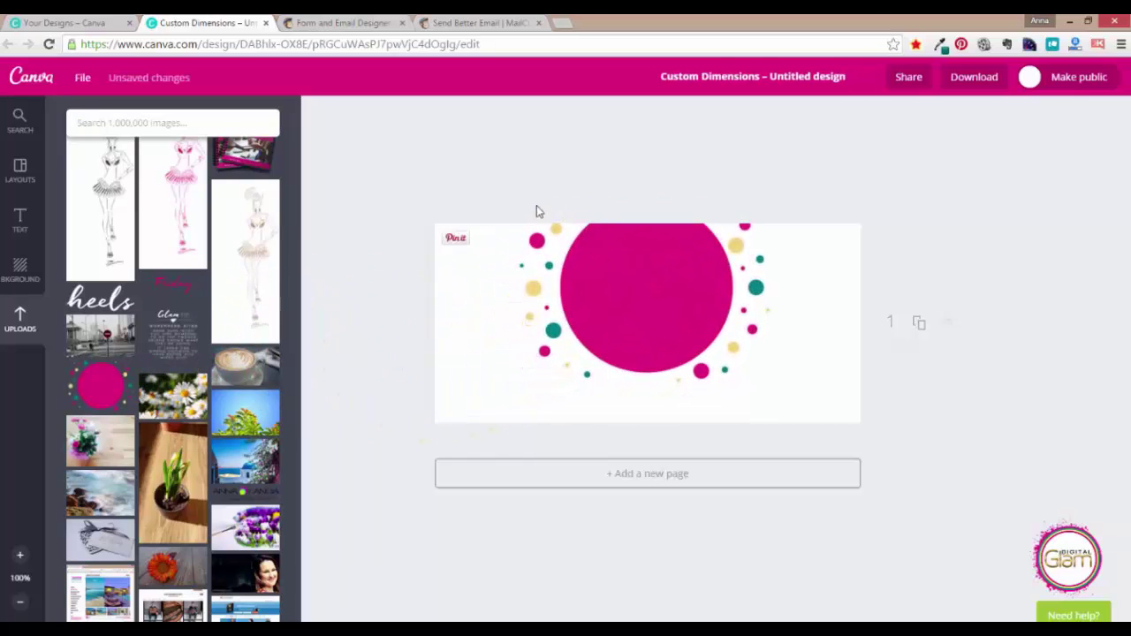
pyautogui.click(544, 269)
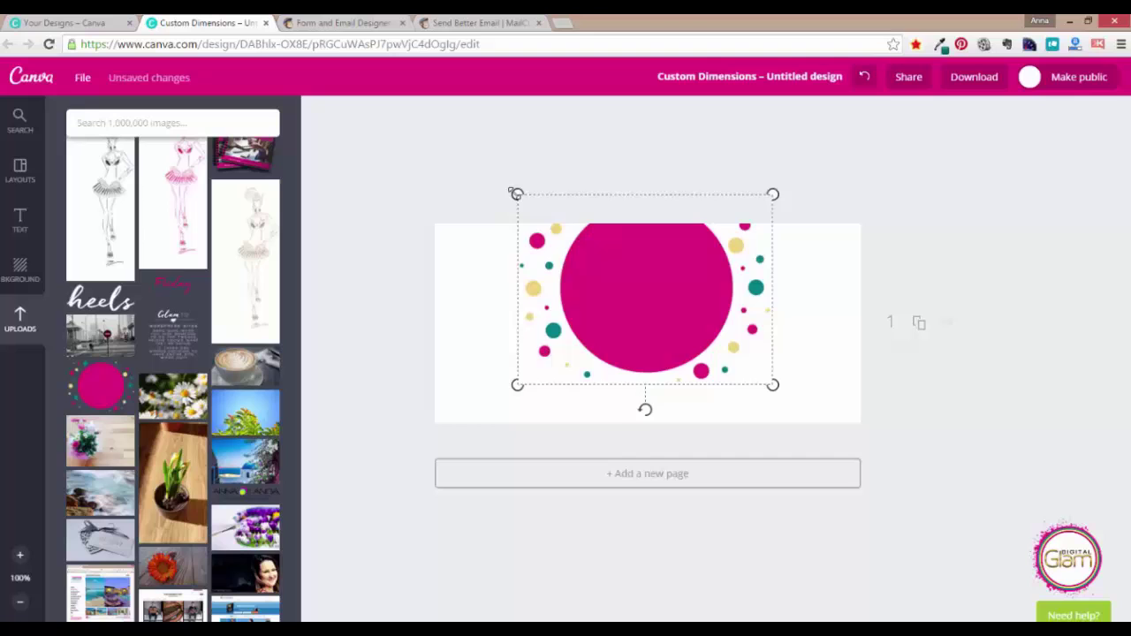
pyautogui.moveTo(512, 191); pyautogui.dragTo(413, 169)
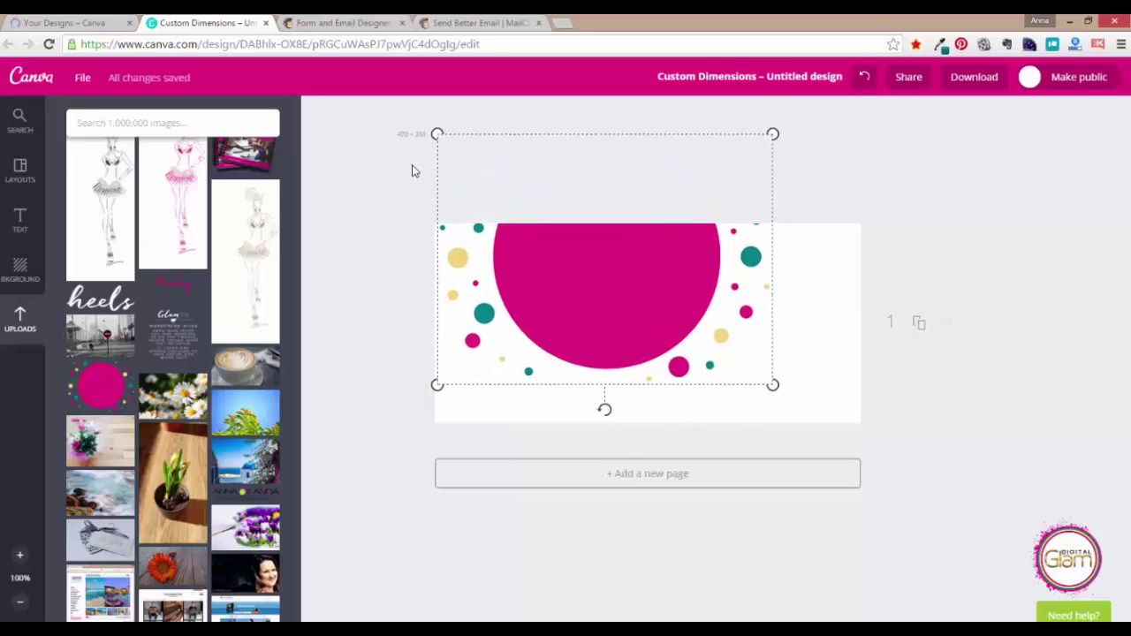
pyautogui.moveTo(774, 385); pyautogui.dragTo(866, 424)
pyautogui.press('super+c')
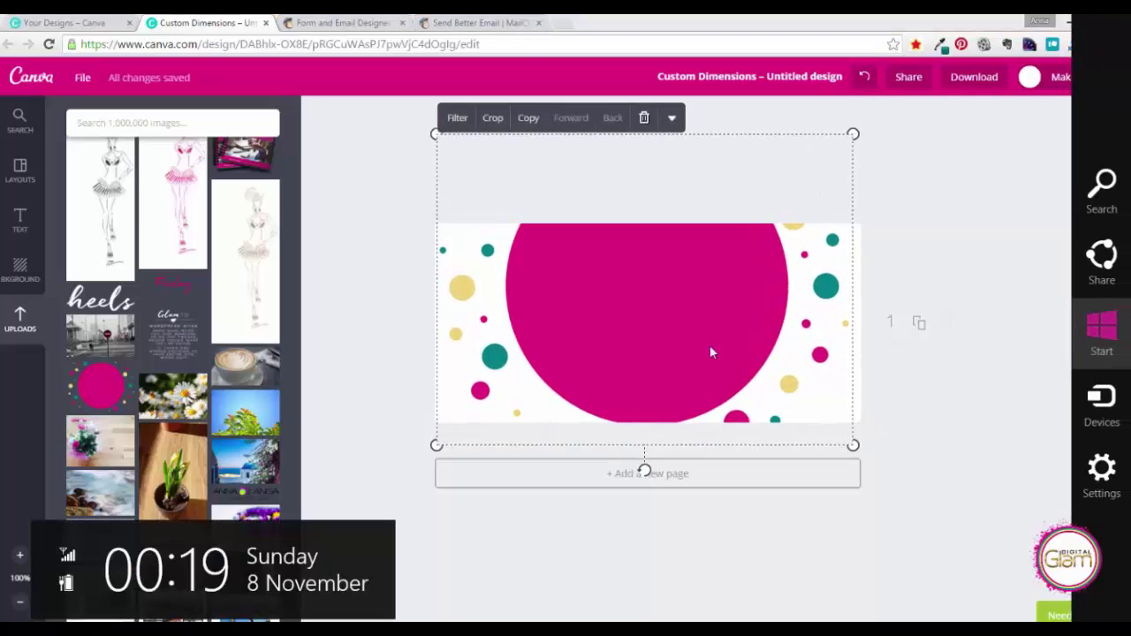
pyautogui.moveTo(656, 323); pyautogui.dragTo(658, 303)
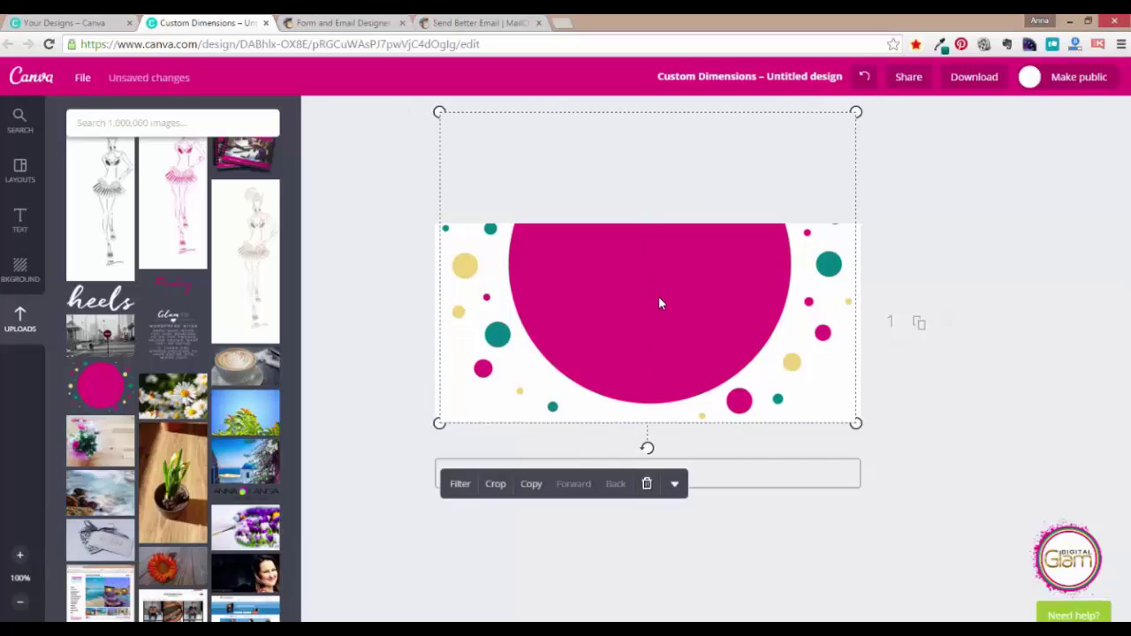
# Place the Glam logo in the design's lower right corner
pyautogui.click(989, 276)
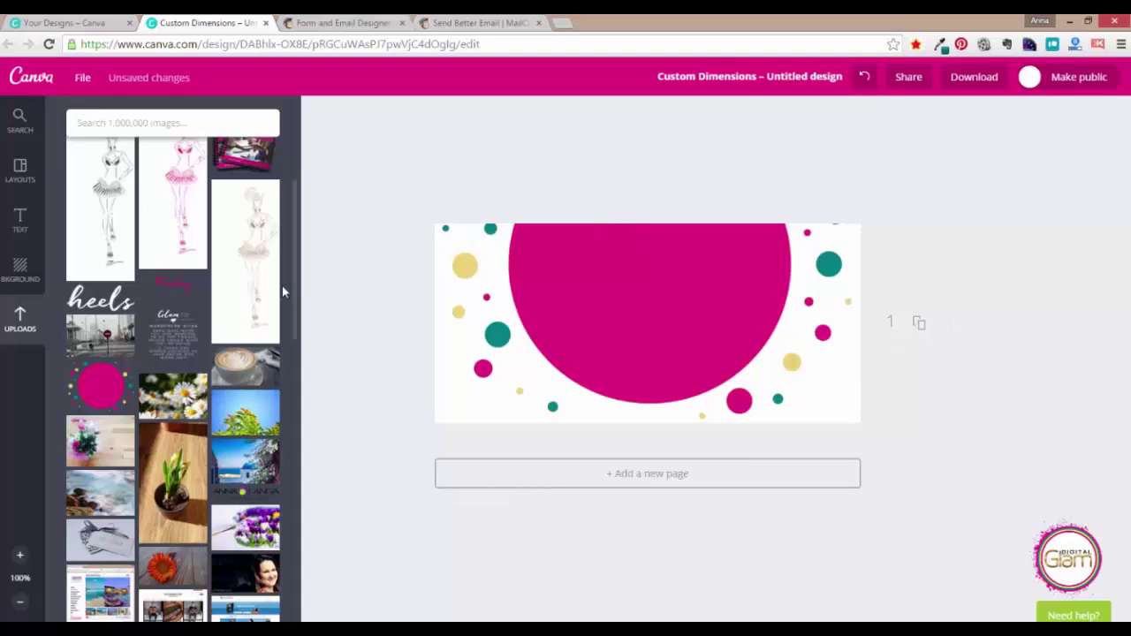
pyautogui.moveTo(296, 250); pyautogui.dragTo(295, 387)
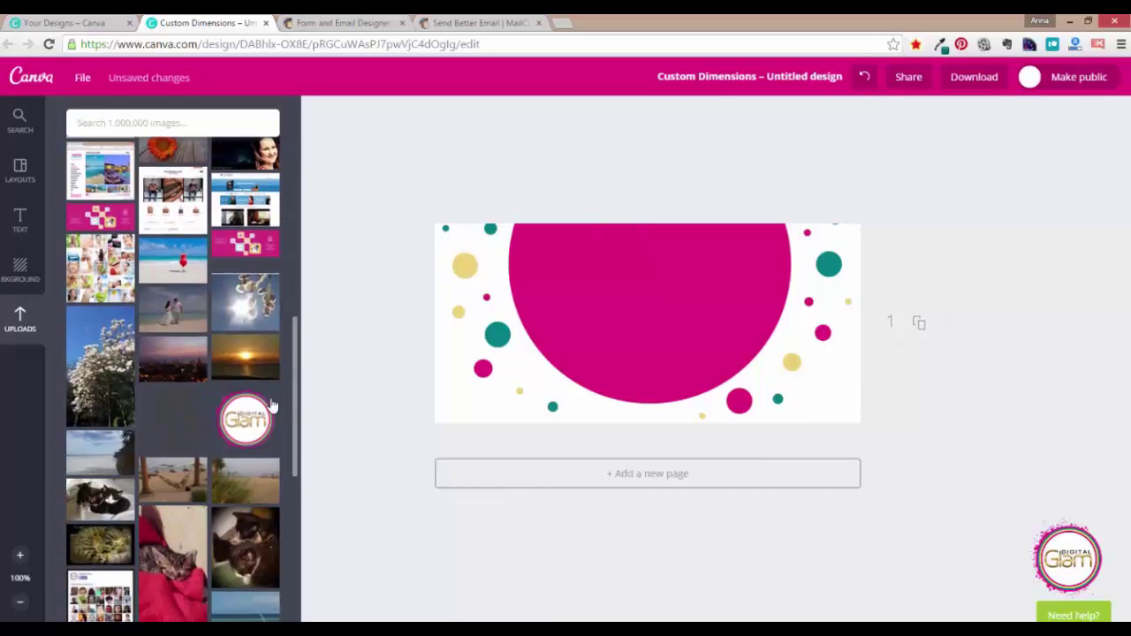
pyautogui.moveTo(248, 423); pyautogui.dragTo(830, 394)
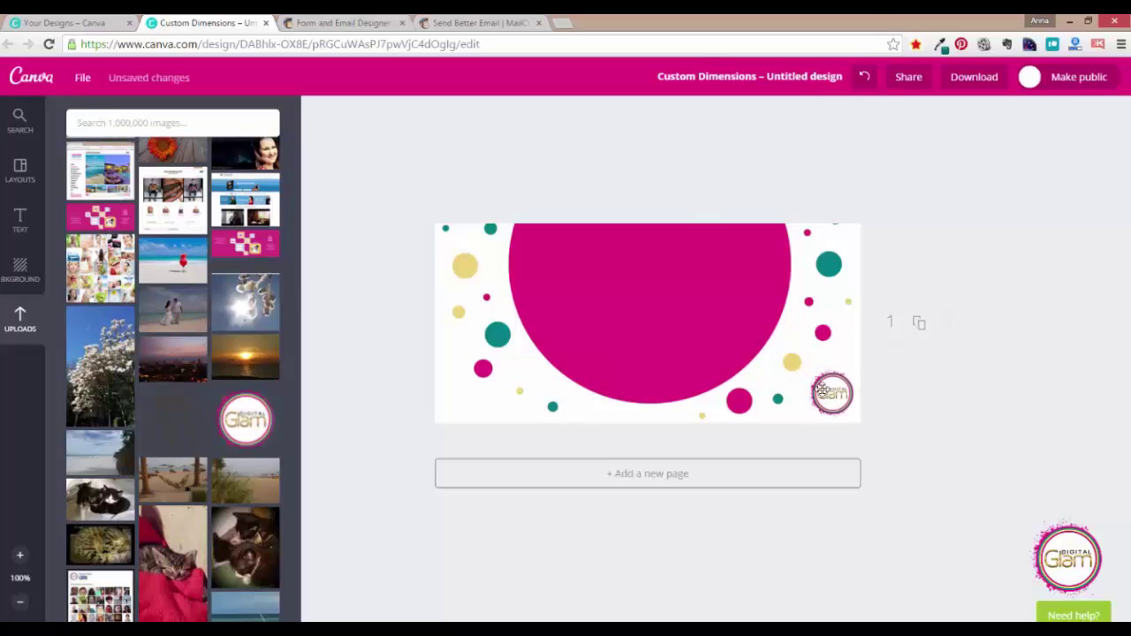
# Add a white 'WELCOME' heading to the centre of the design
pyautogui.click(20, 217)
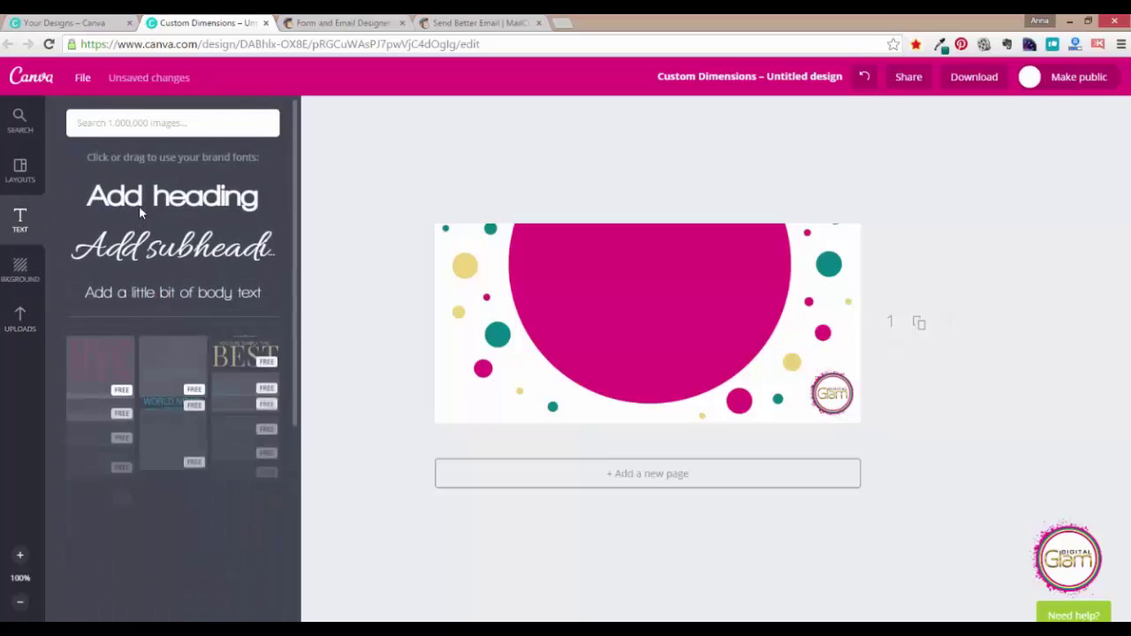
pyautogui.moveTo(220, 205); pyautogui.dragTo(605, 277)
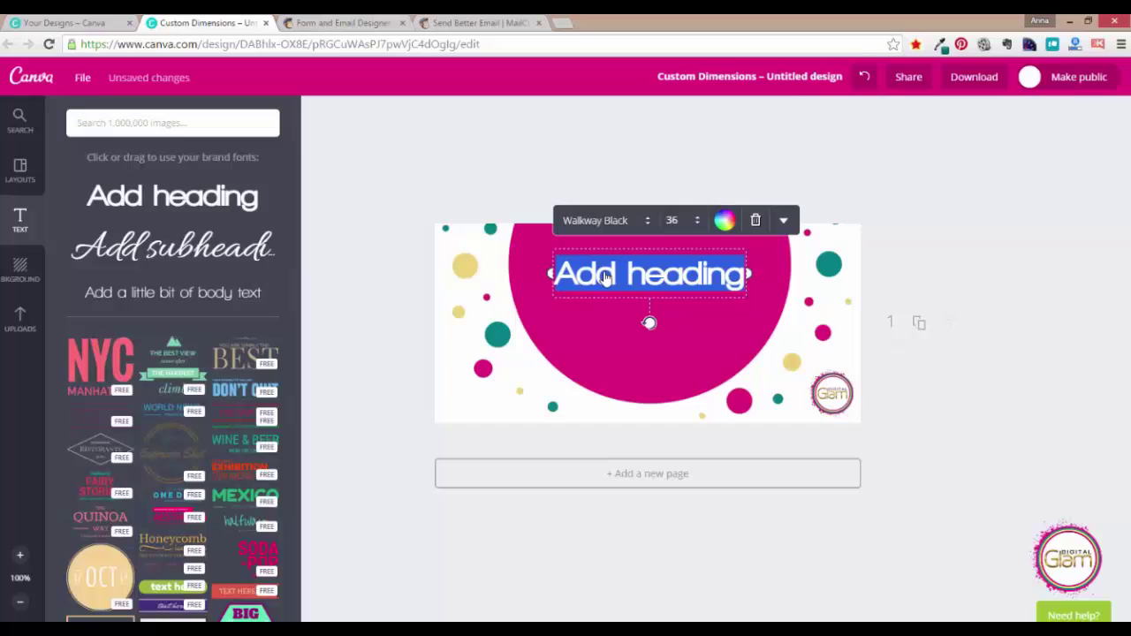
pyautogui.write('WELCOM')
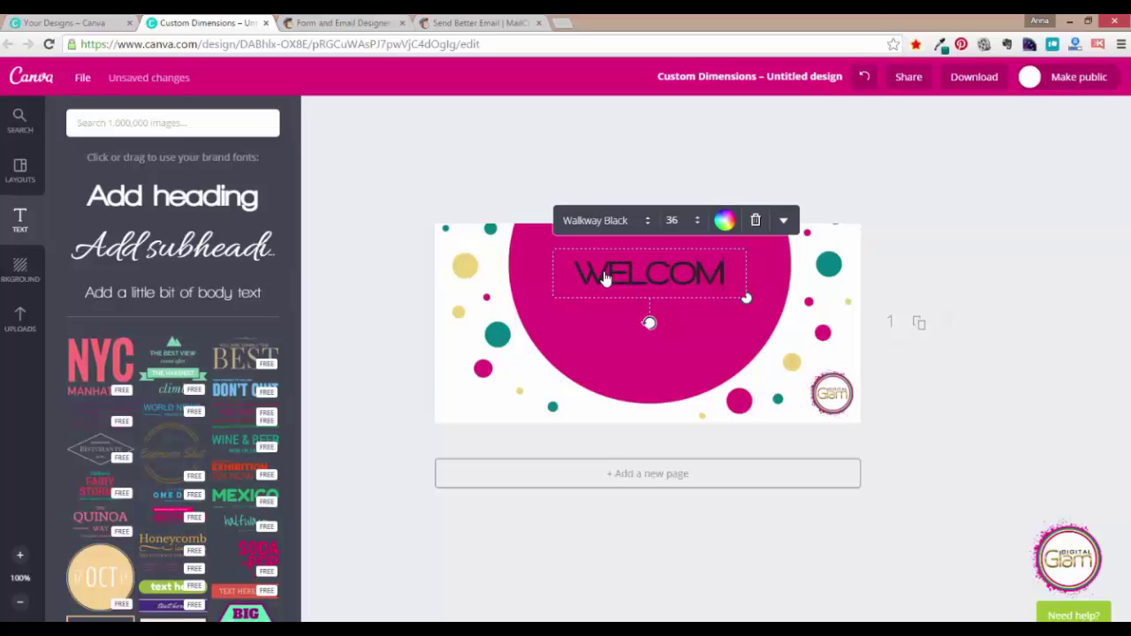
pyautogui.write('E')
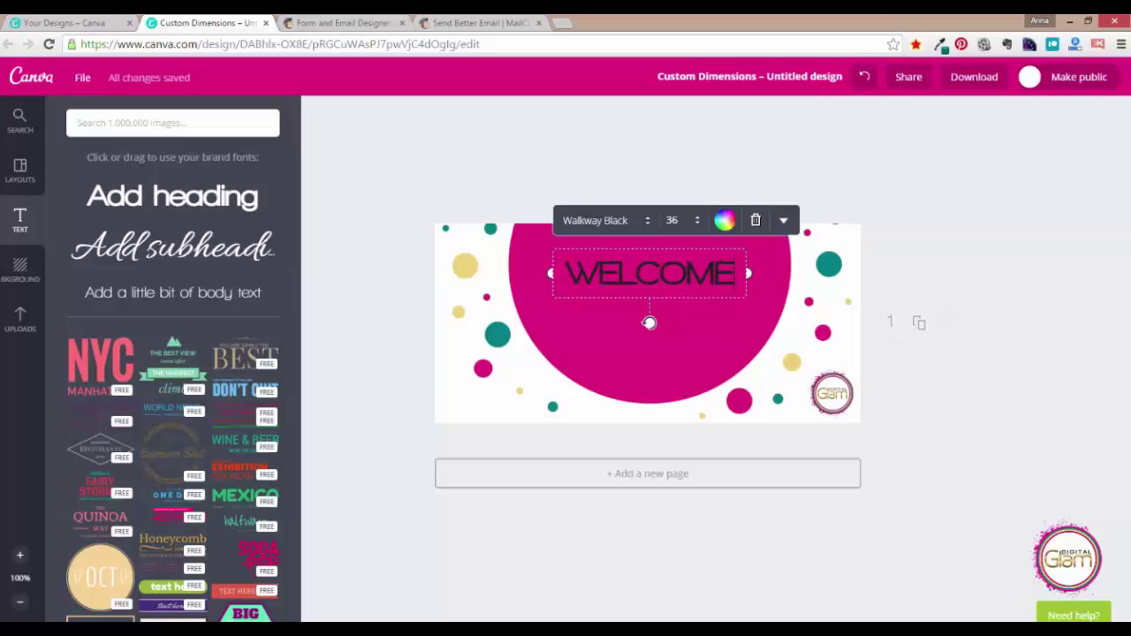
pyautogui.moveTo(737, 274); pyautogui.dragTo(565, 262)
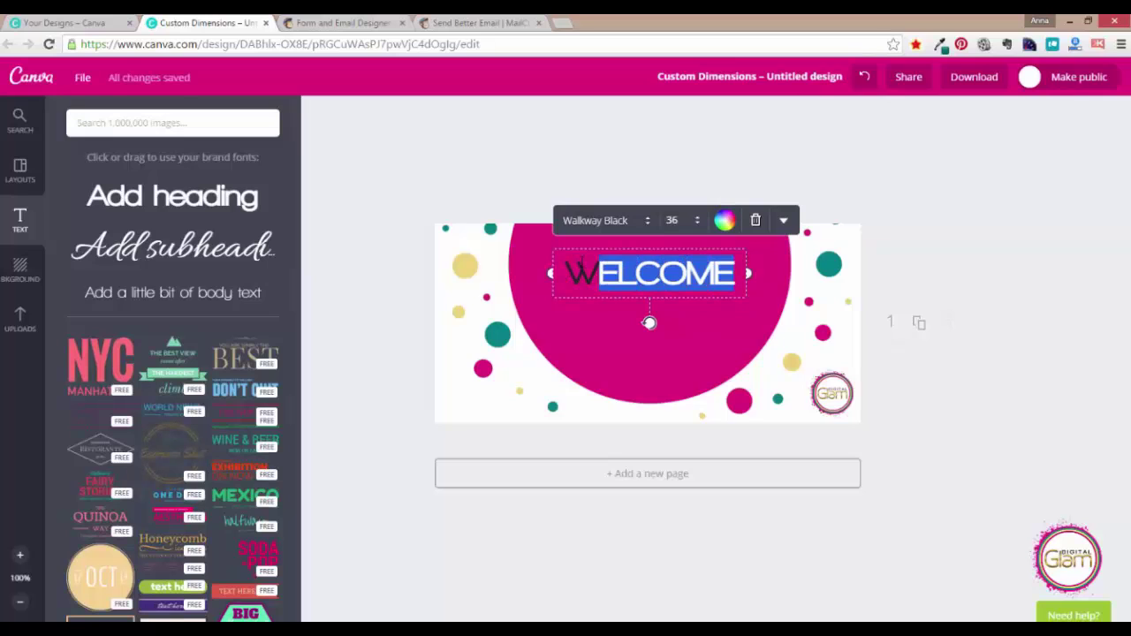
pyautogui.click(724, 219)
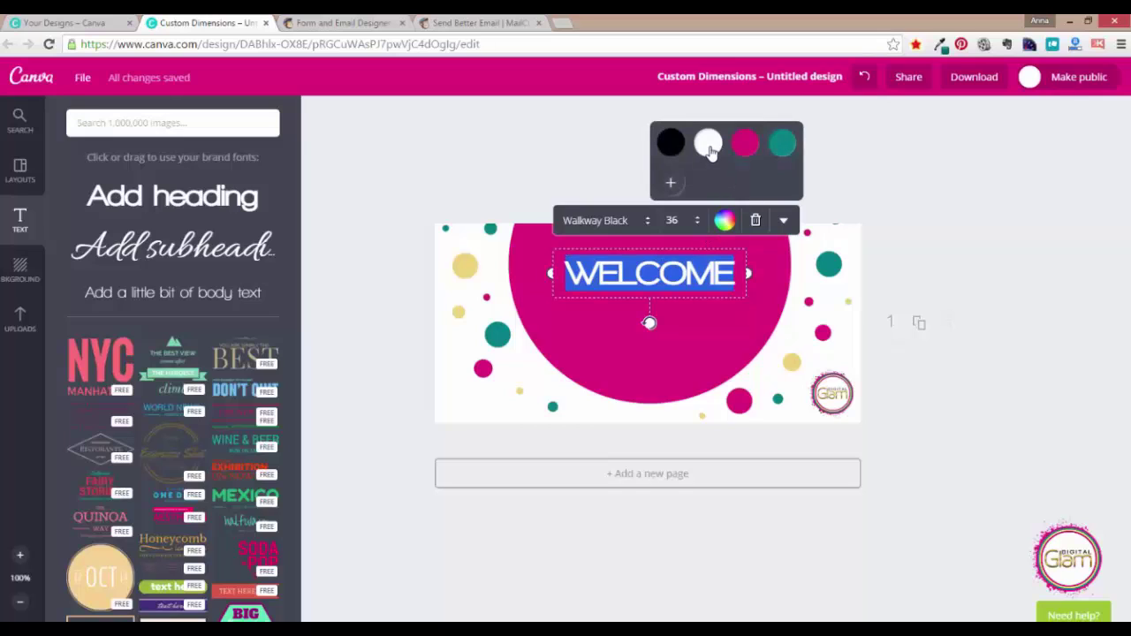
pyautogui.click(708, 144)
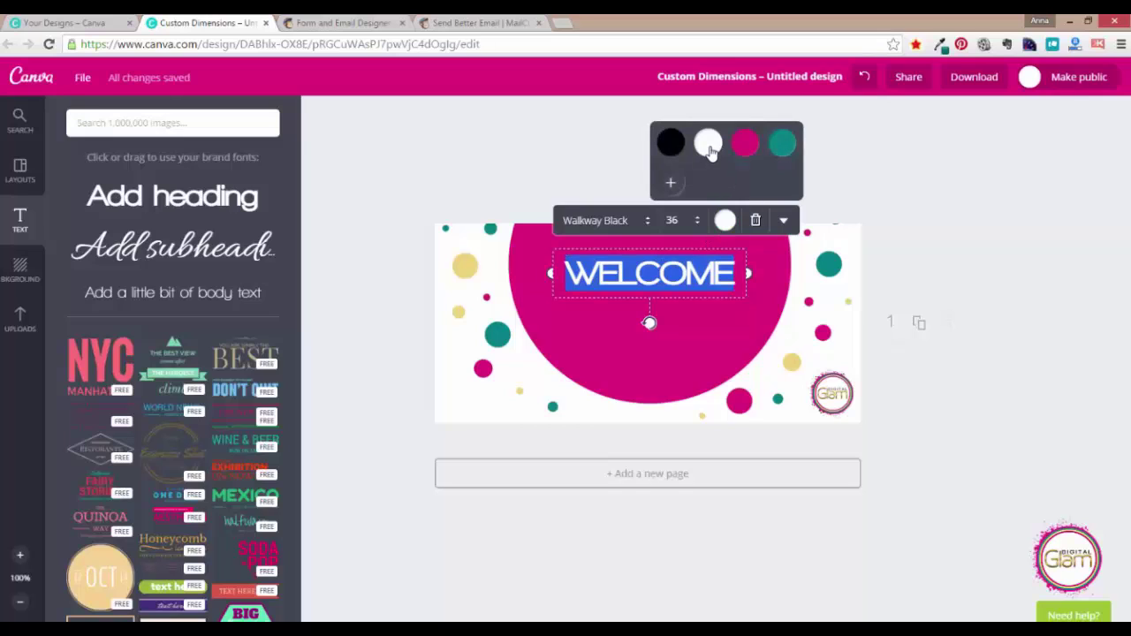
# Widen WELCOME's letter spacing, keep it on one line, and centre it on the pink circle
pyautogui.click(783, 221)
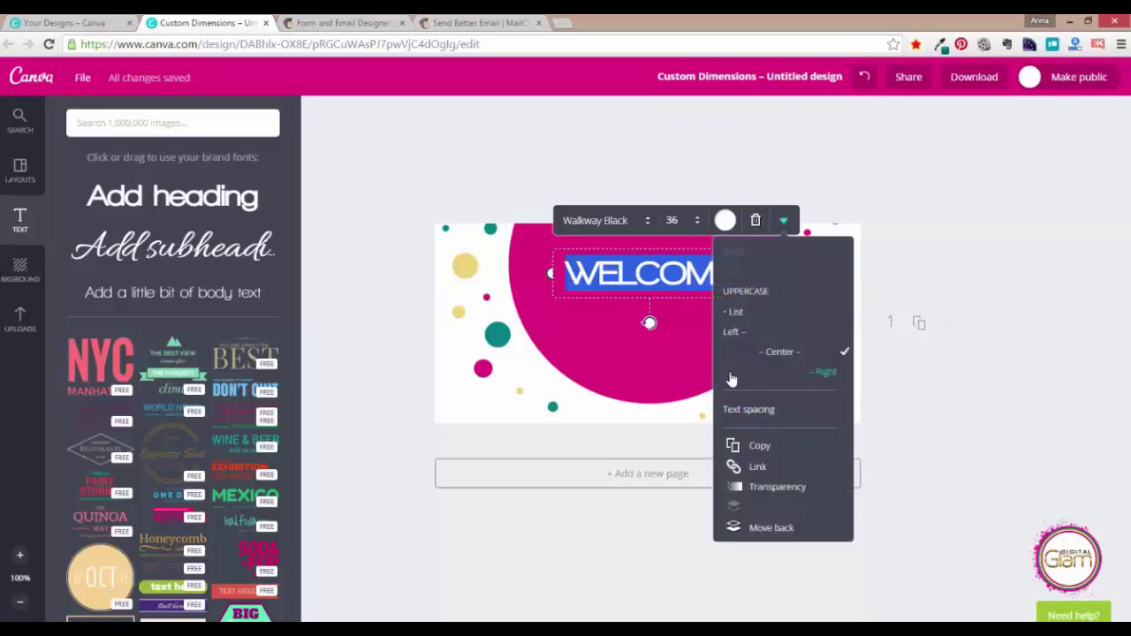
pyautogui.click(755, 409)
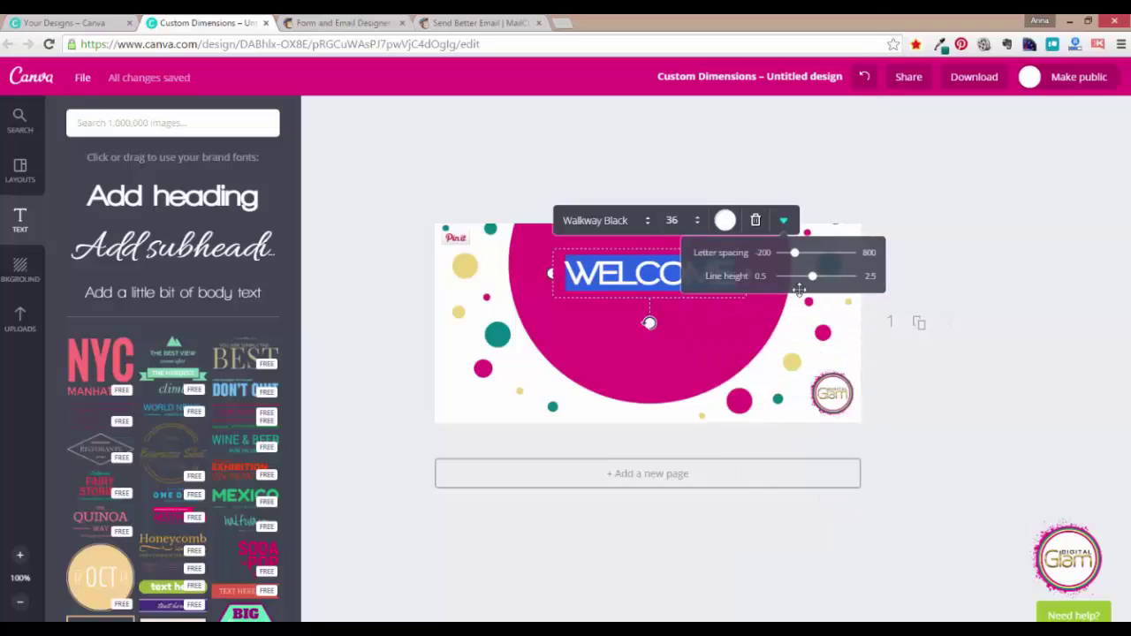
pyautogui.moveTo(798, 256); pyautogui.dragTo(807, 254)
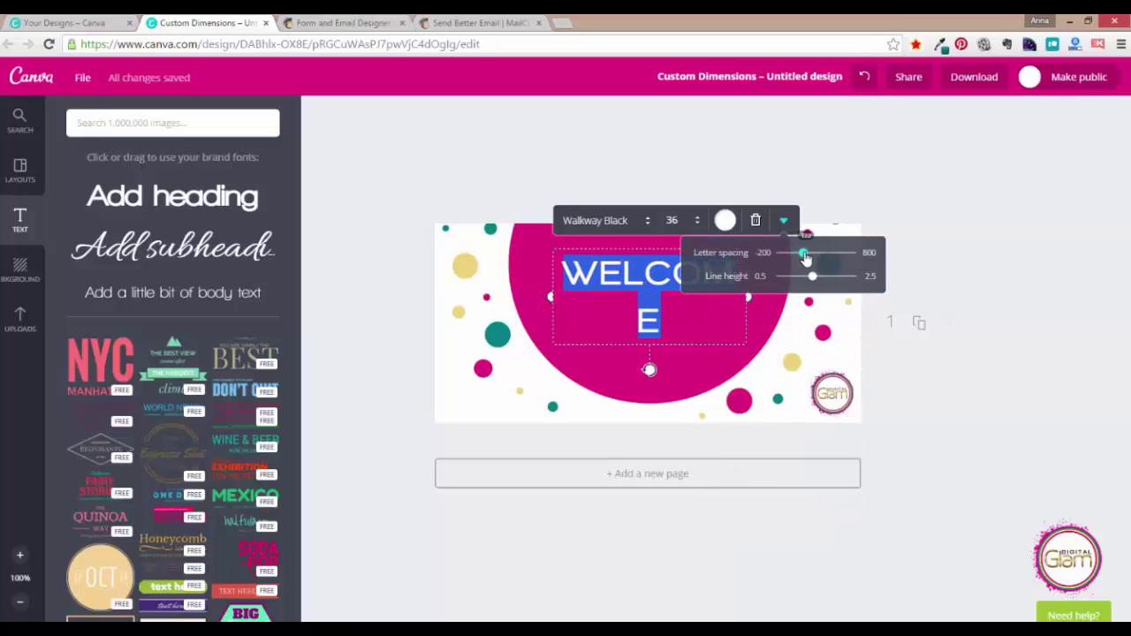
pyautogui.click(752, 325)
pyautogui.moveTo(752, 296); pyautogui.dragTo(767, 293)
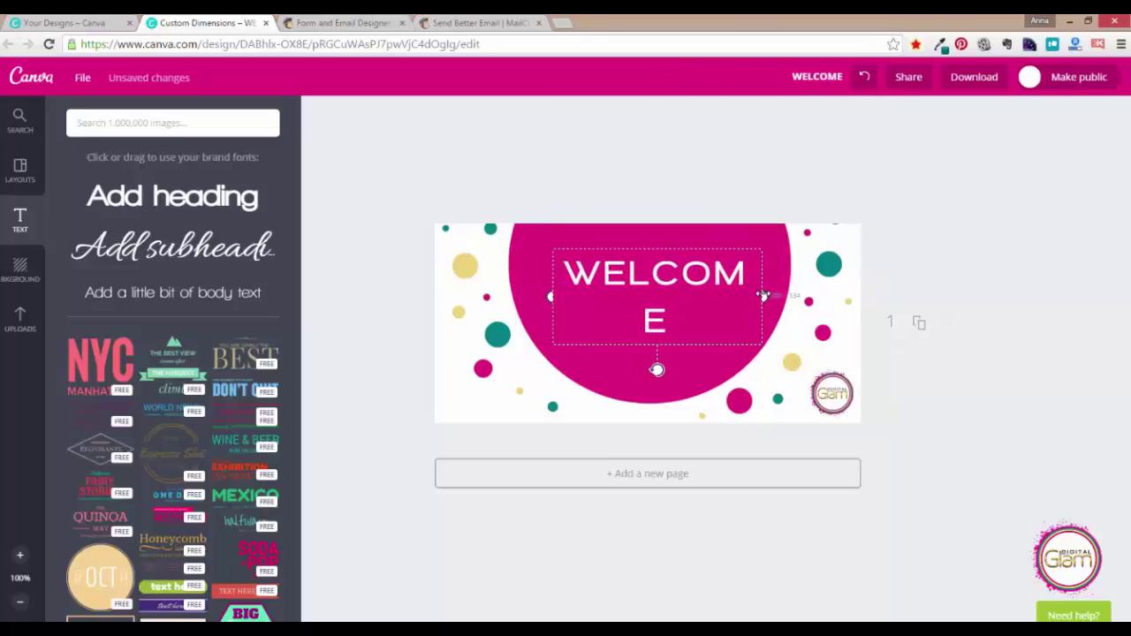
pyautogui.moveTo(659, 249); pyautogui.dragTo(646, 258)
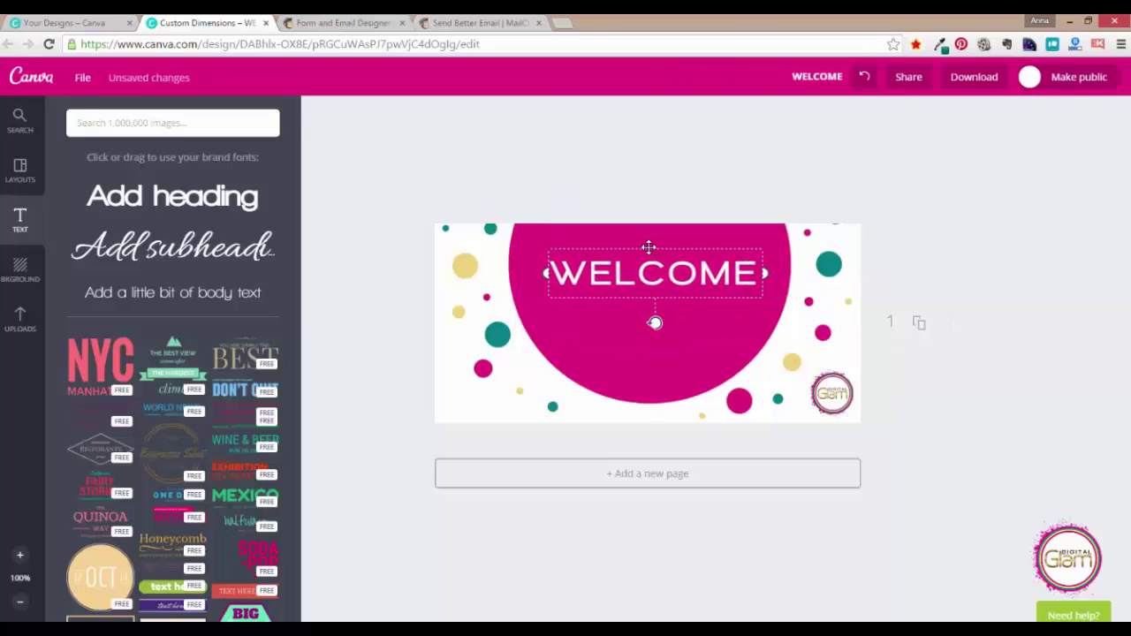
pyautogui.click(776, 170)
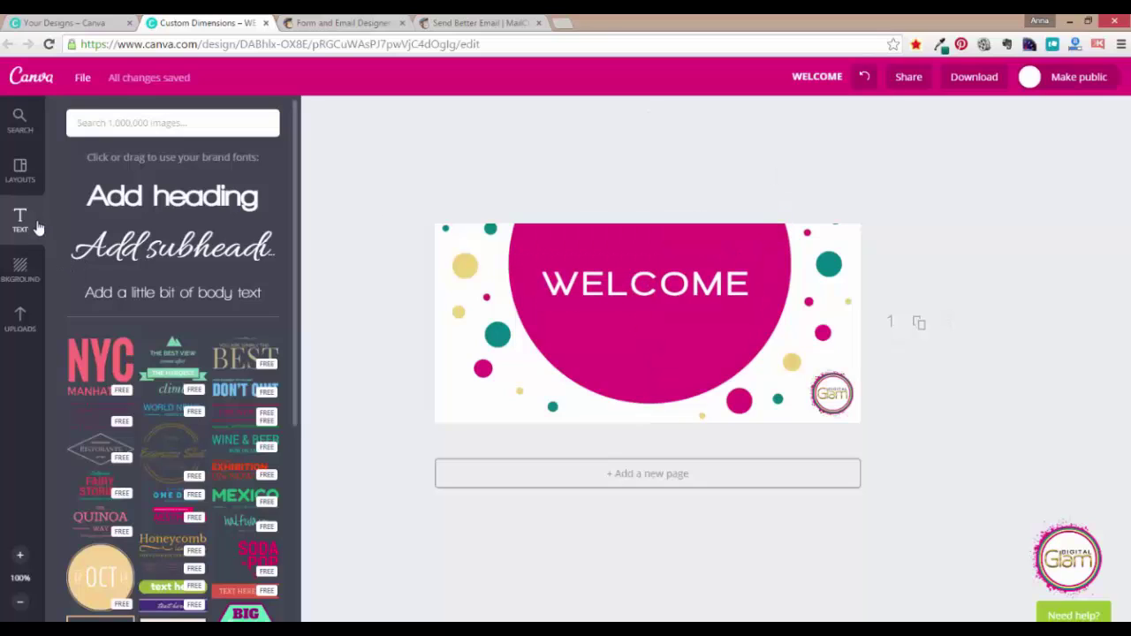
# Add a white 'to my newsletter' body line under WELCOME and bring up the download options
pyautogui.moveTo(121, 293)
pyautogui.mouseDown()
pyautogui.moveTo(293, 289)
pyautogui.moveTo(588, 316)
pyautogui.mouseUp()
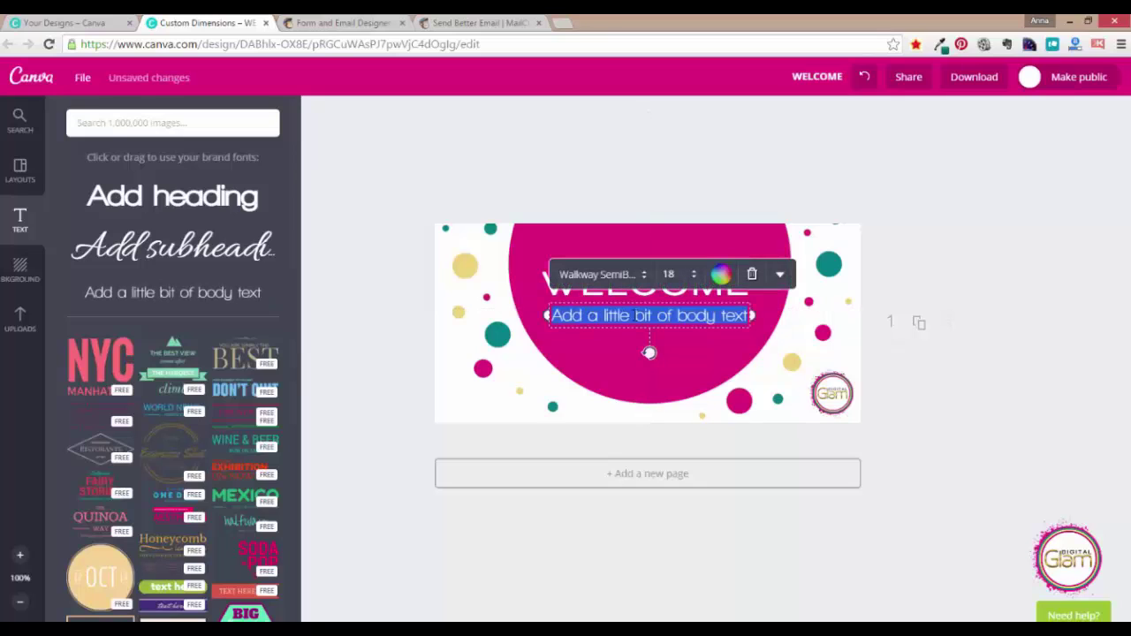
pyautogui.click(720, 276)
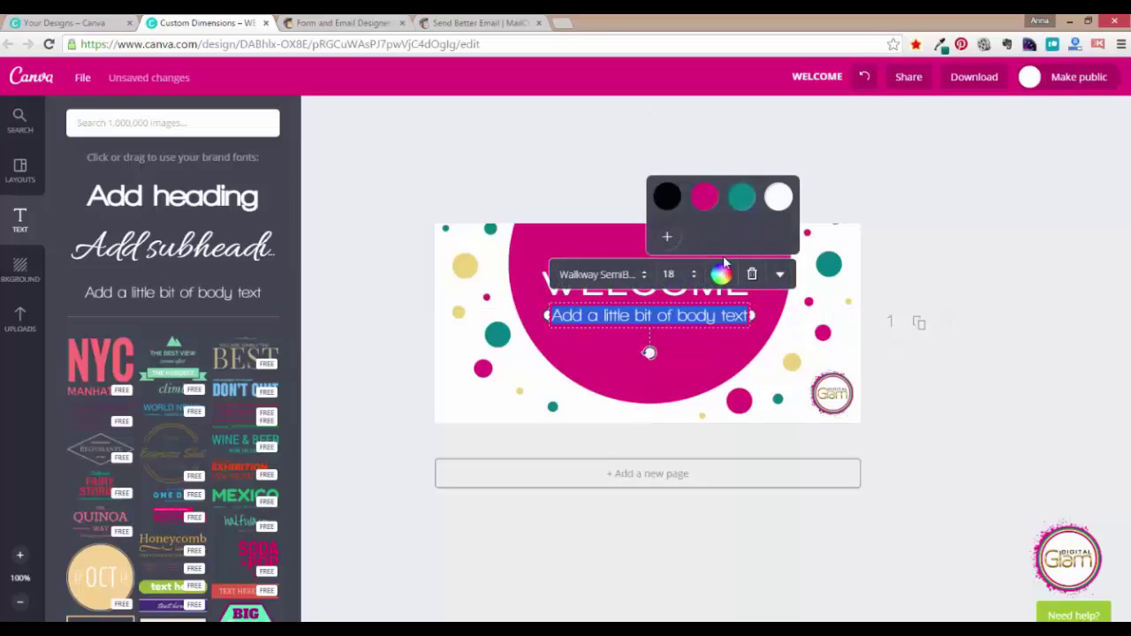
pyautogui.click(774, 201)
pyautogui.click(691, 315)
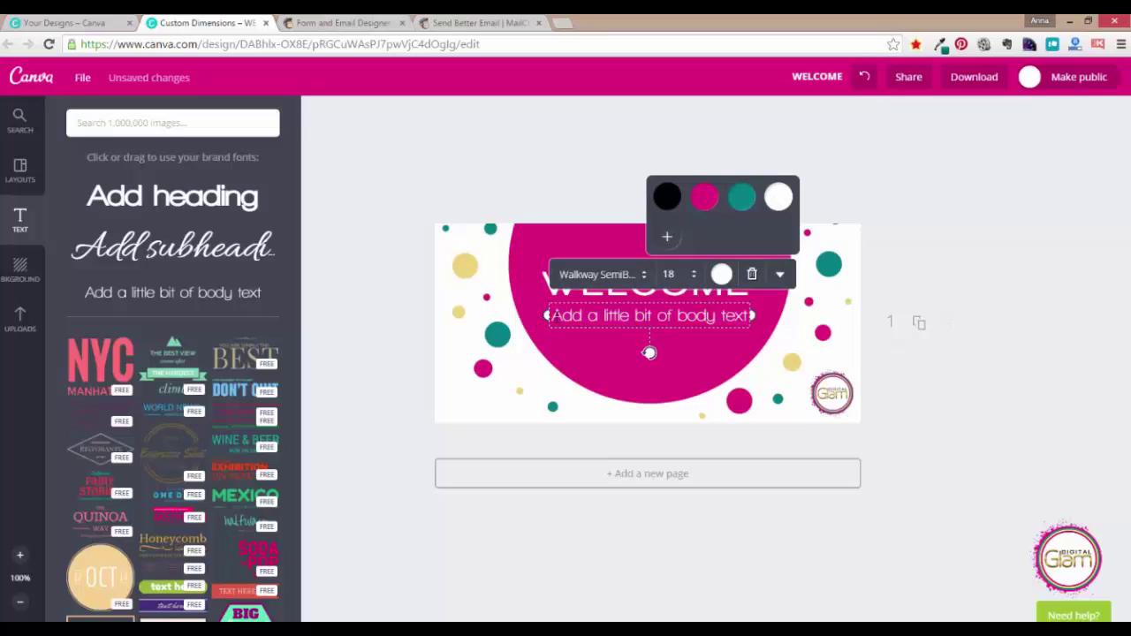
pyautogui.moveTo(550, 316); pyautogui.dragTo(753, 316)
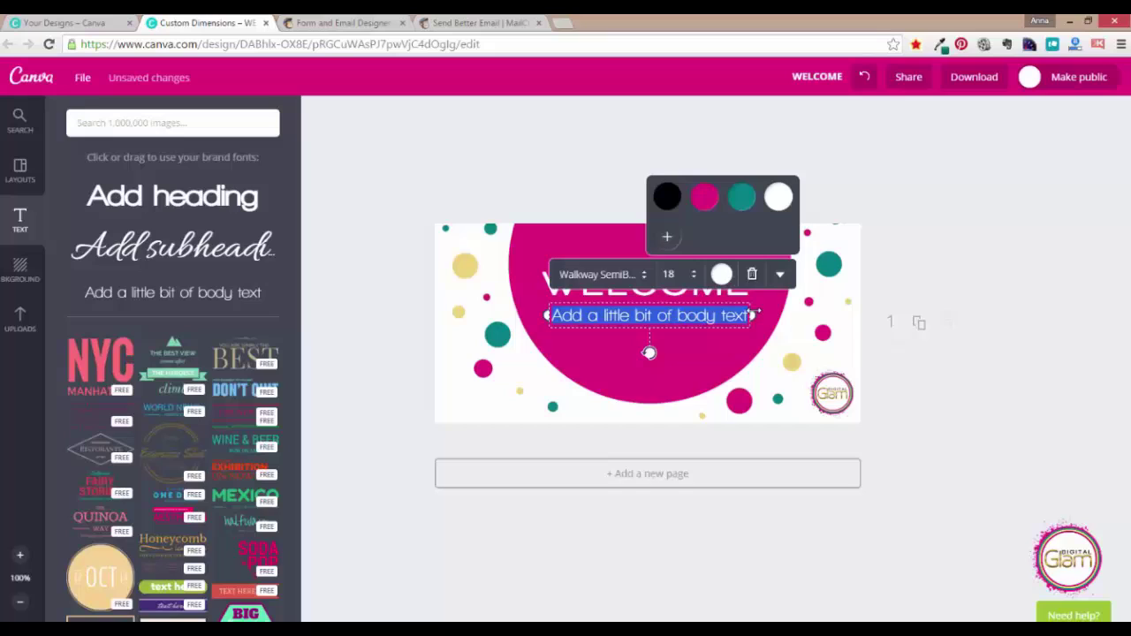
pyautogui.write('to my n')
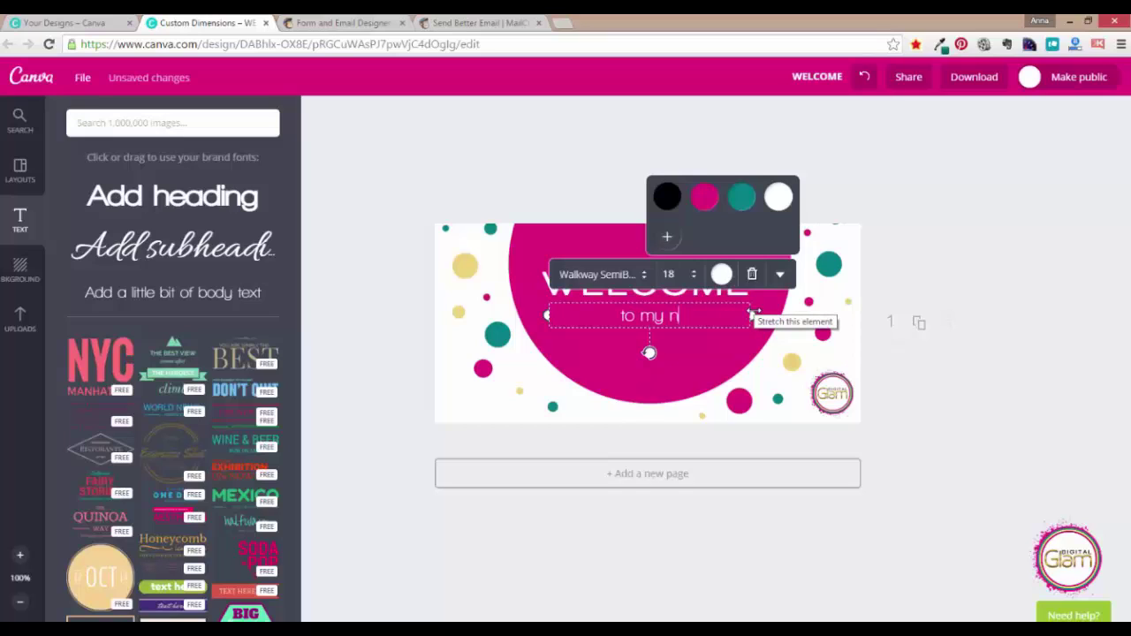
pyautogui.write('ewsletter')
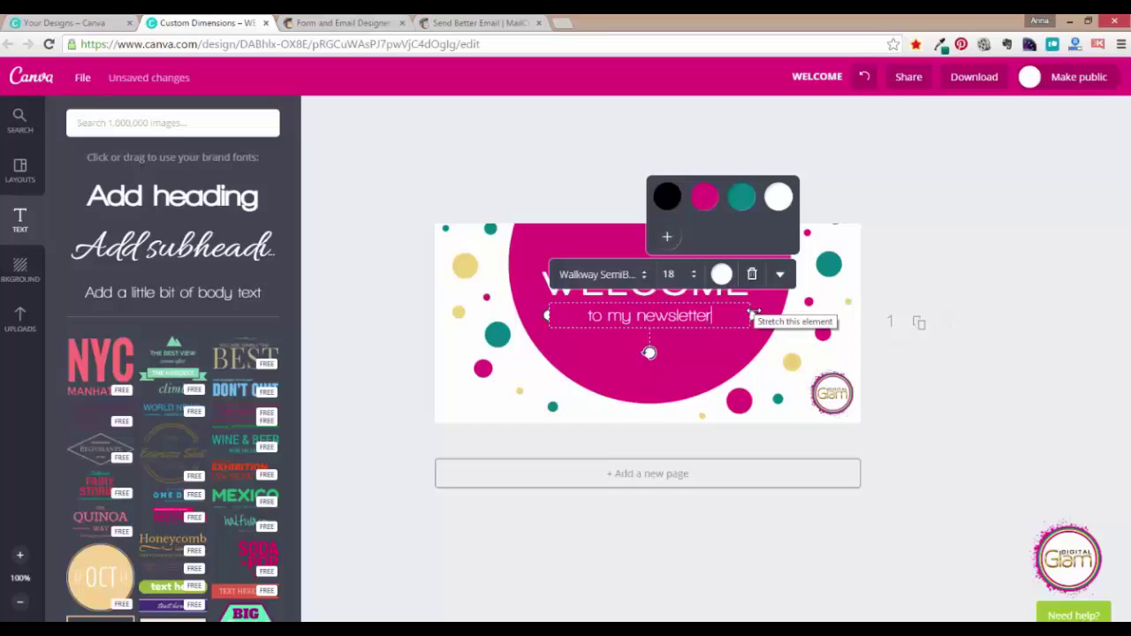
pyautogui.click(946, 246)
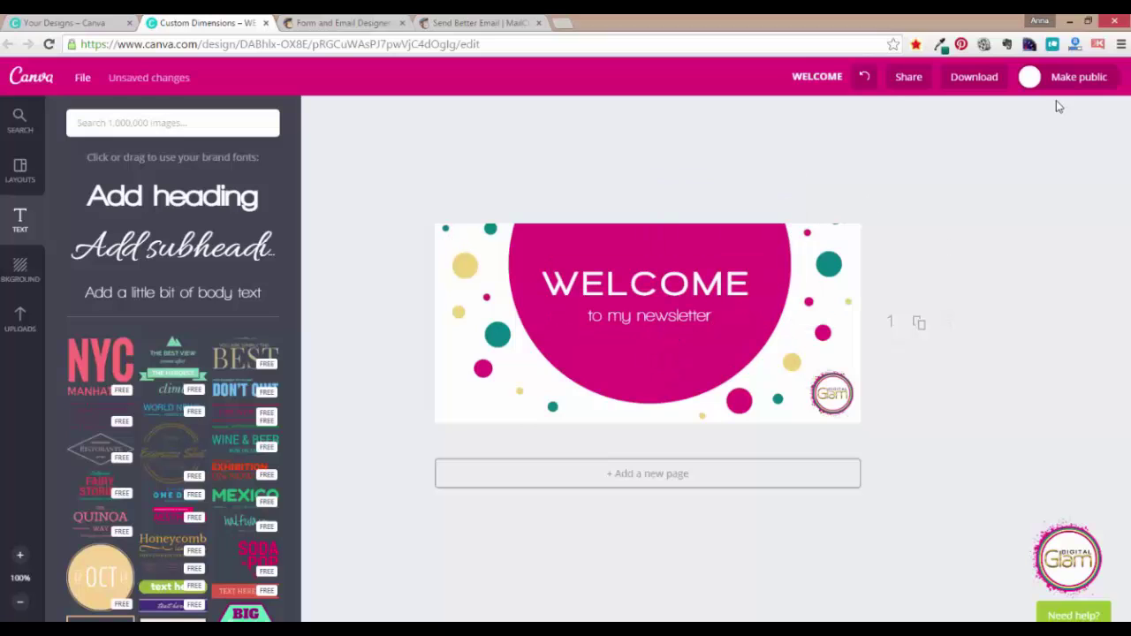
pyautogui.click(976, 81)
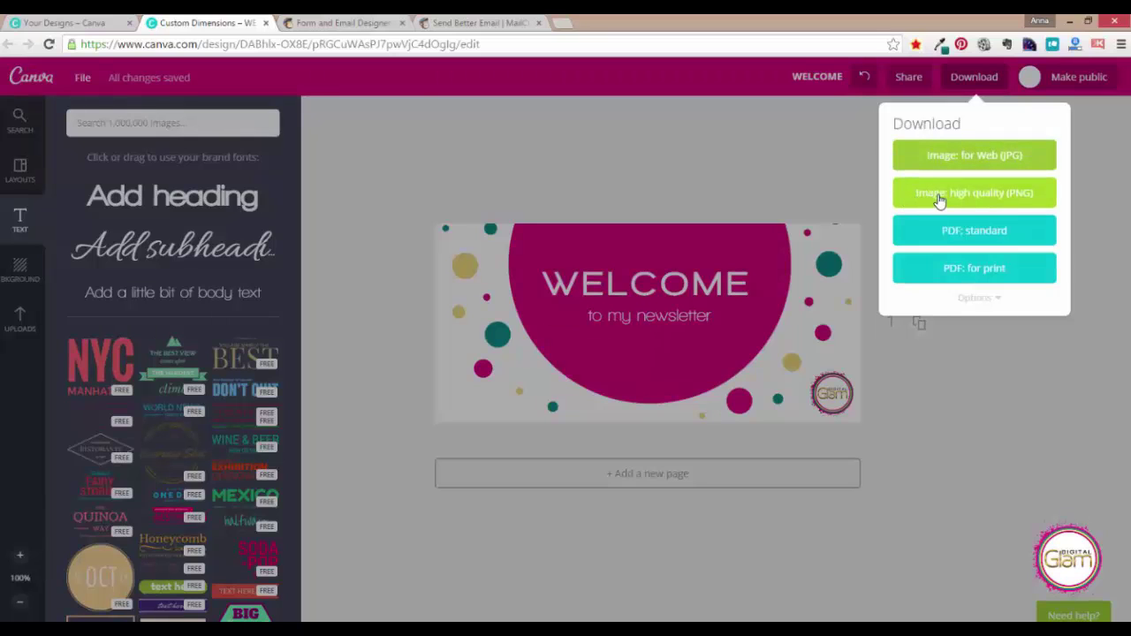
# Download the banner as a high-quality PNG image
pyautogui.click(1018, 200)
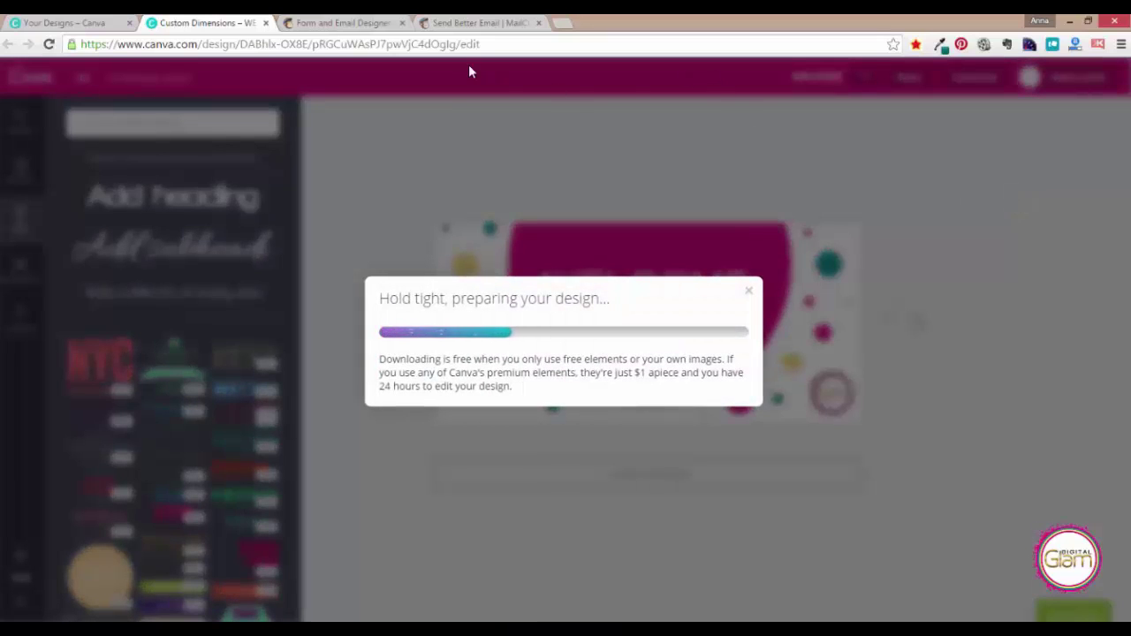
# Upload WELCOME.png from Downloads and insert it as the signup form header image
pyautogui.click(333, 24)
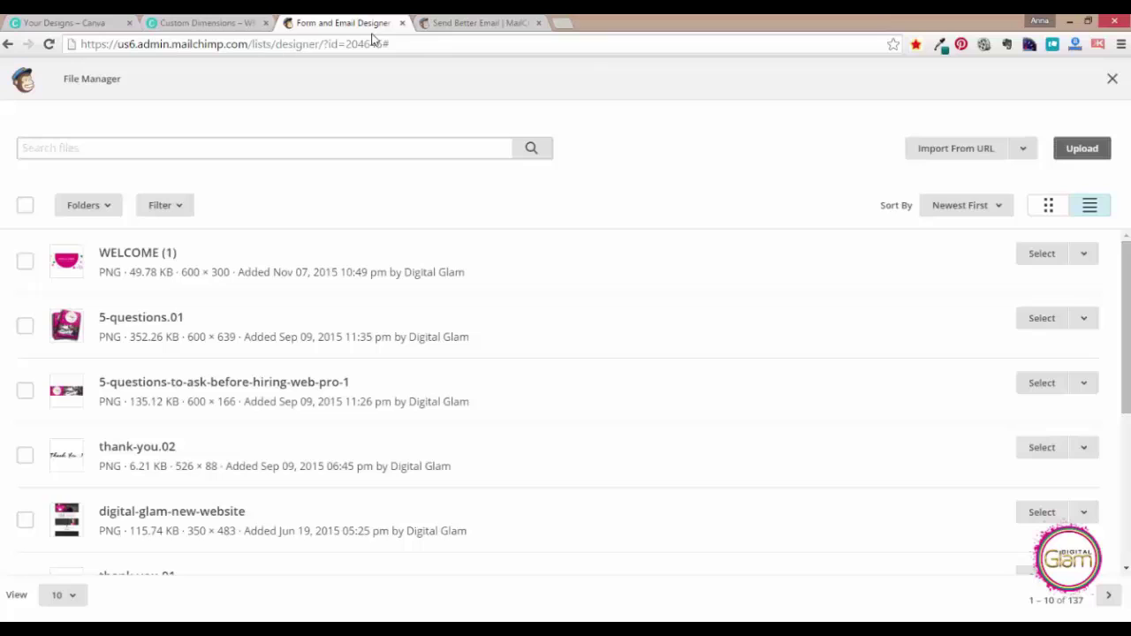
pyautogui.click(1082, 149)
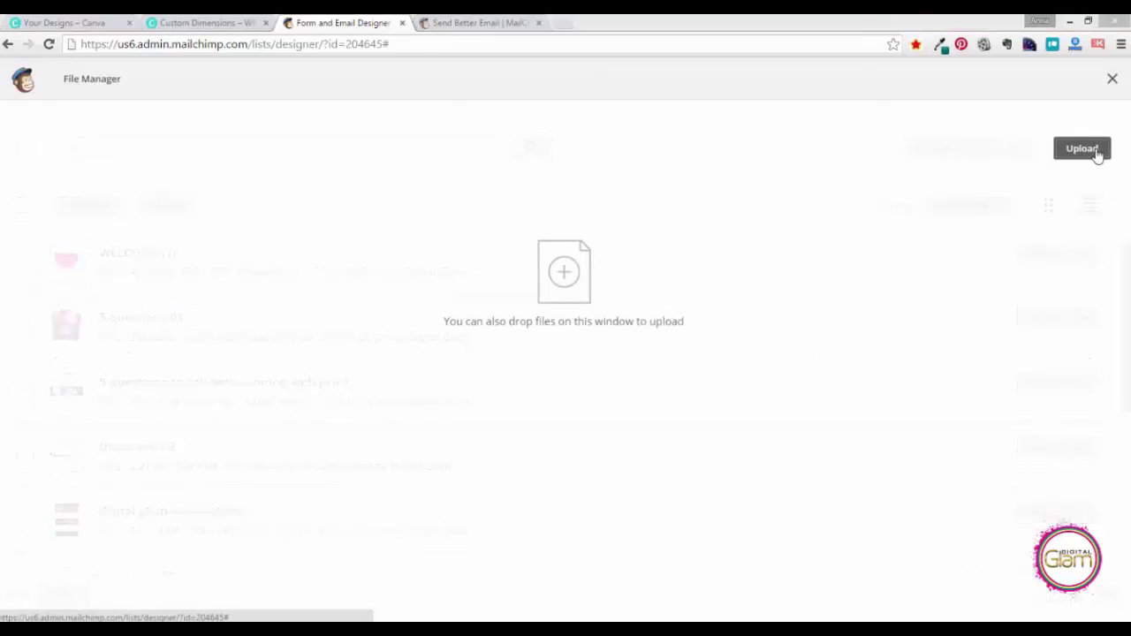
pyautogui.scroll(5, 680, 134)
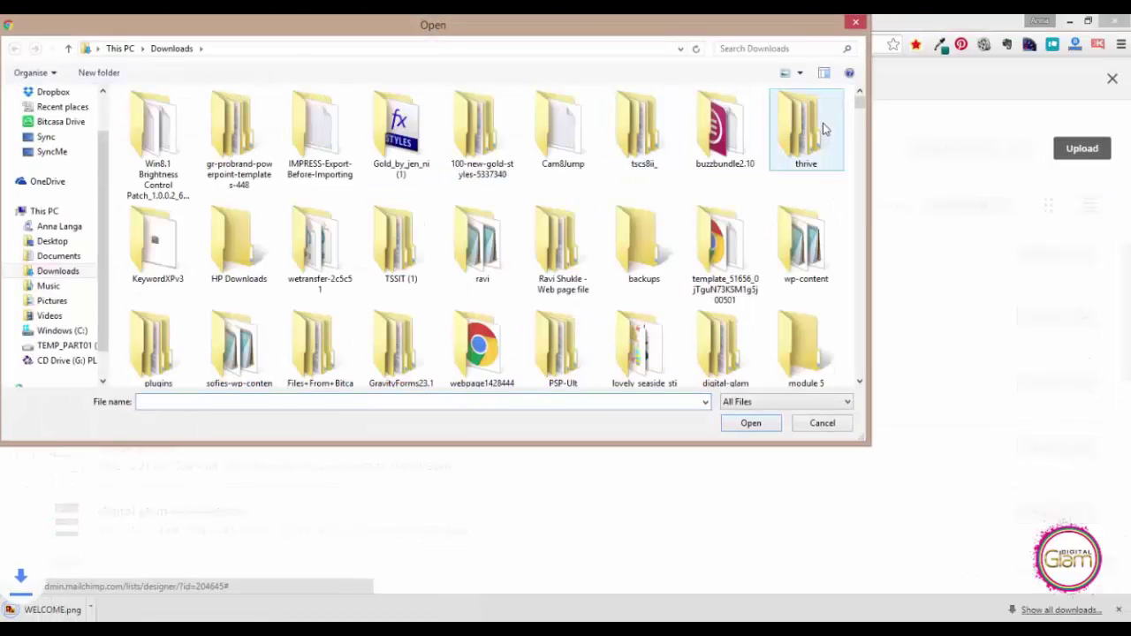
pyautogui.moveTo(859, 108); pyautogui.dragTo(862, 272)
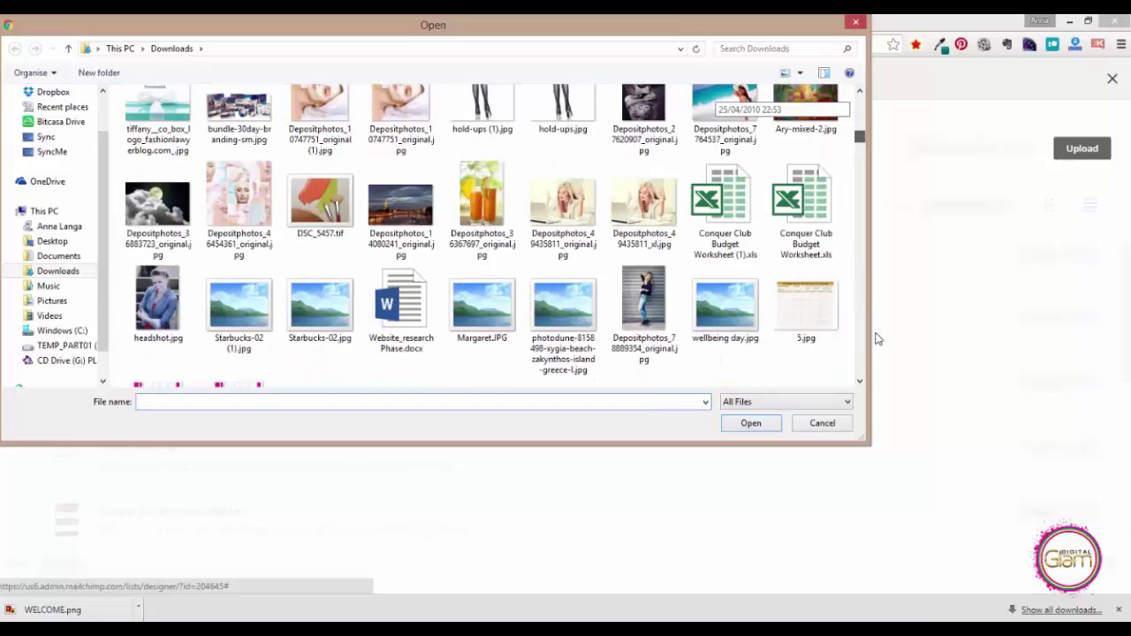
pyautogui.moveTo(866, 213); pyautogui.dragTo(865, 252)
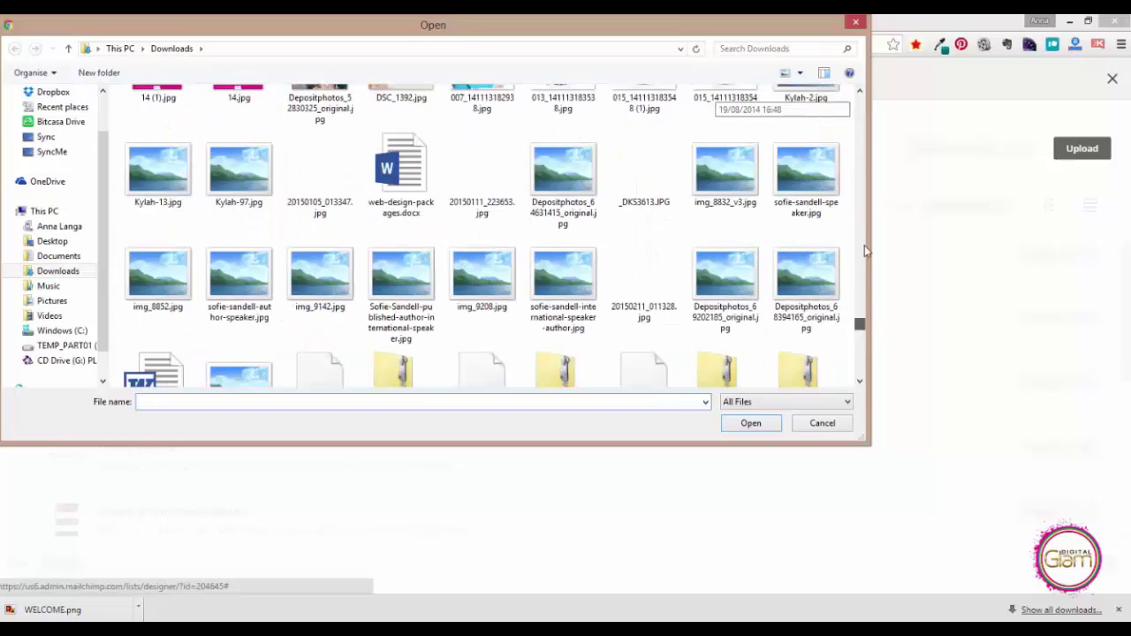
pyautogui.moveTo(863, 301); pyautogui.dragTo(863, 364)
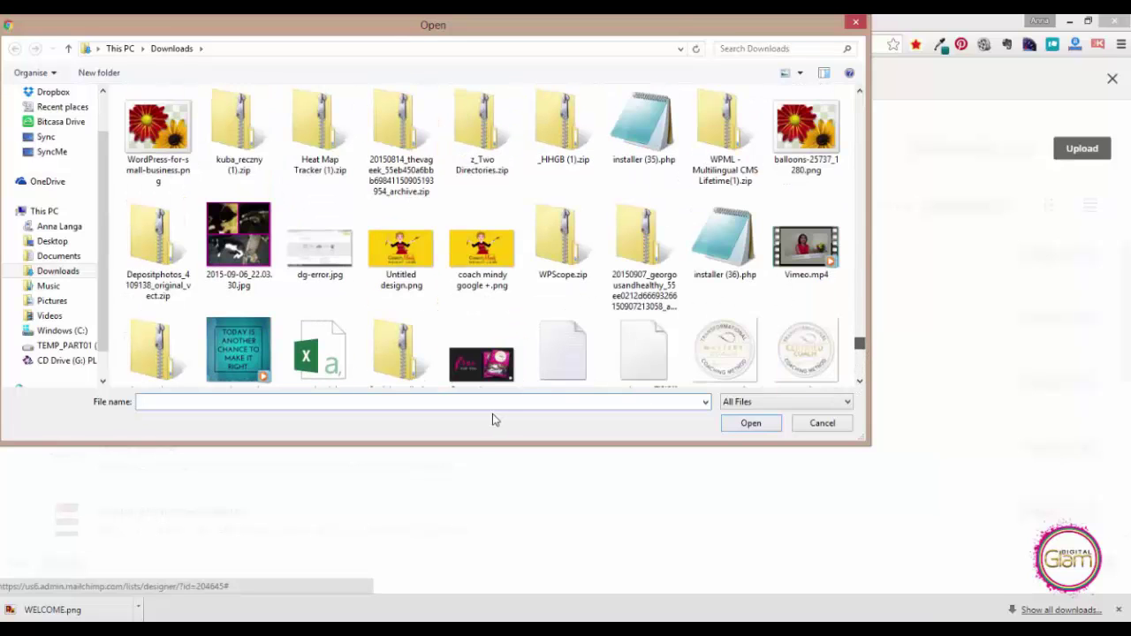
pyautogui.scroll(-5, 478, 408)
pyautogui.doubleClick(256, 346)
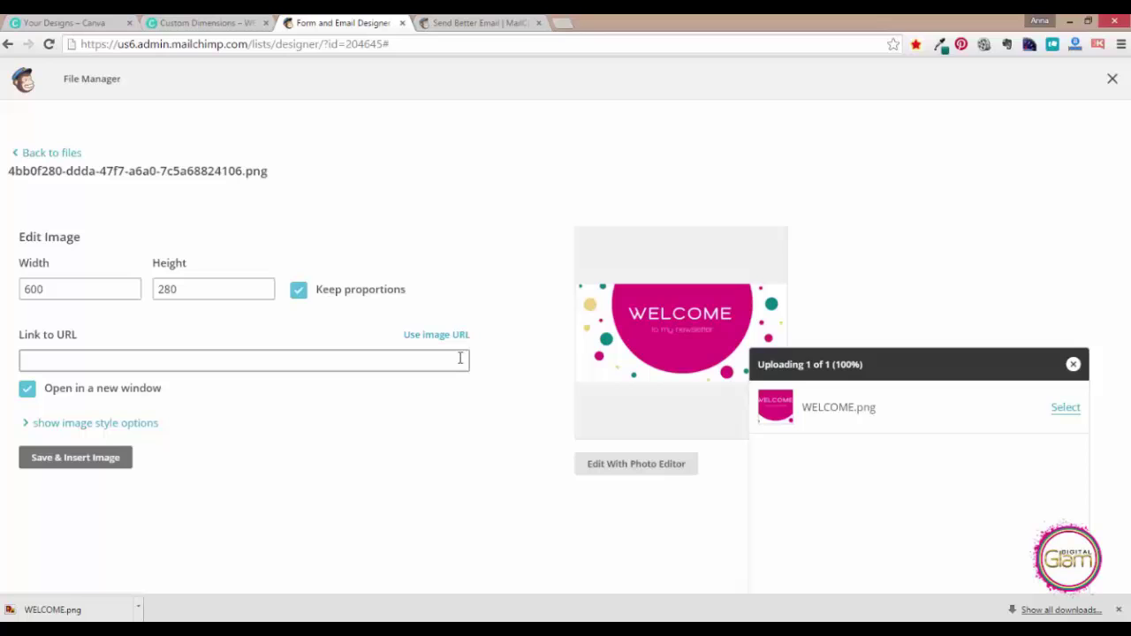
pyautogui.click(82, 467)
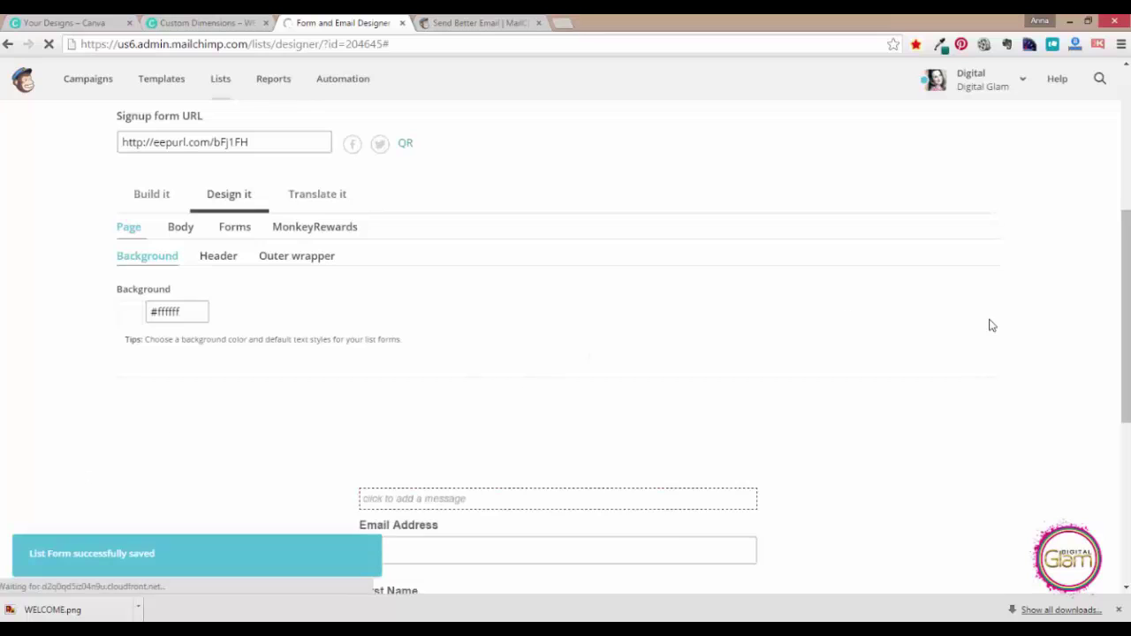
pyautogui.scroll(-1, 990, 325)
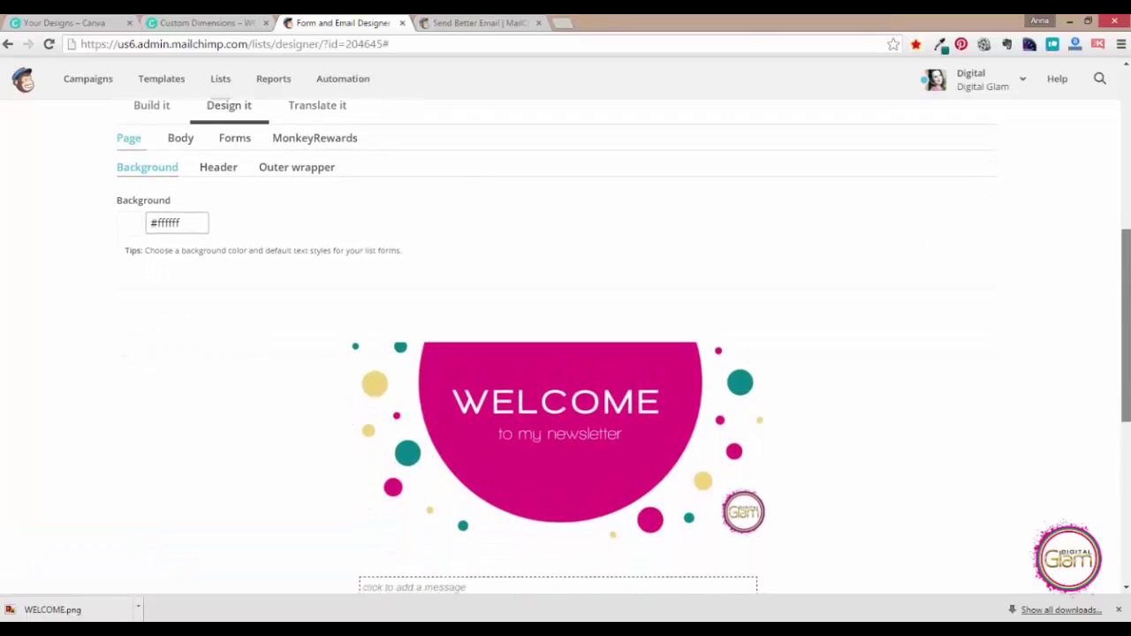
pyautogui.scroll(-1, 1025, 344)
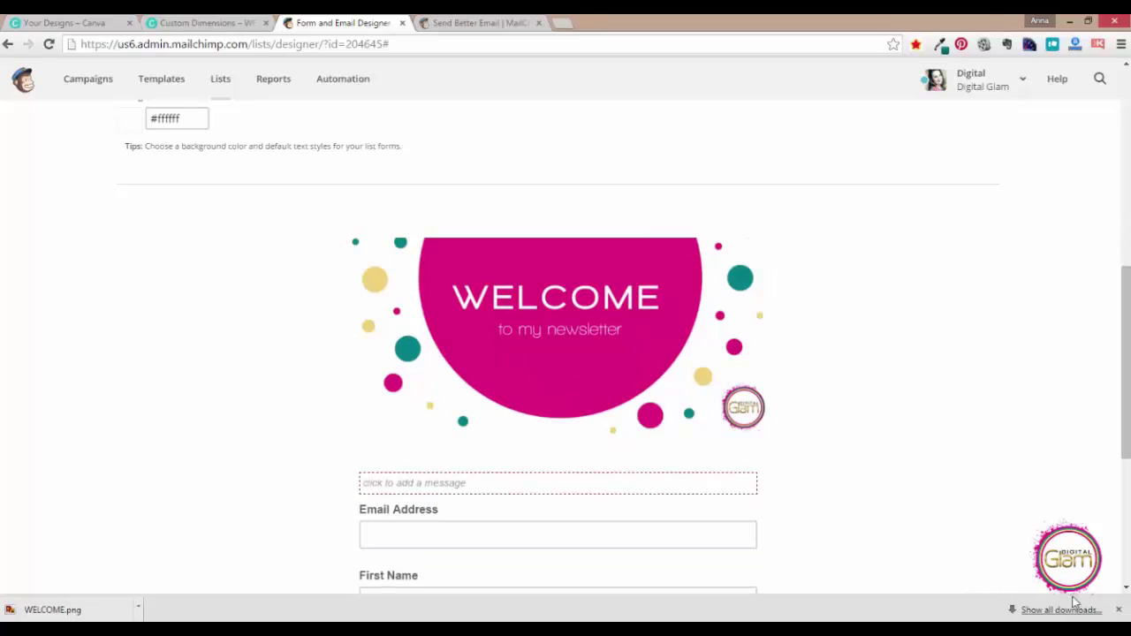
pyautogui.click(1119, 609)
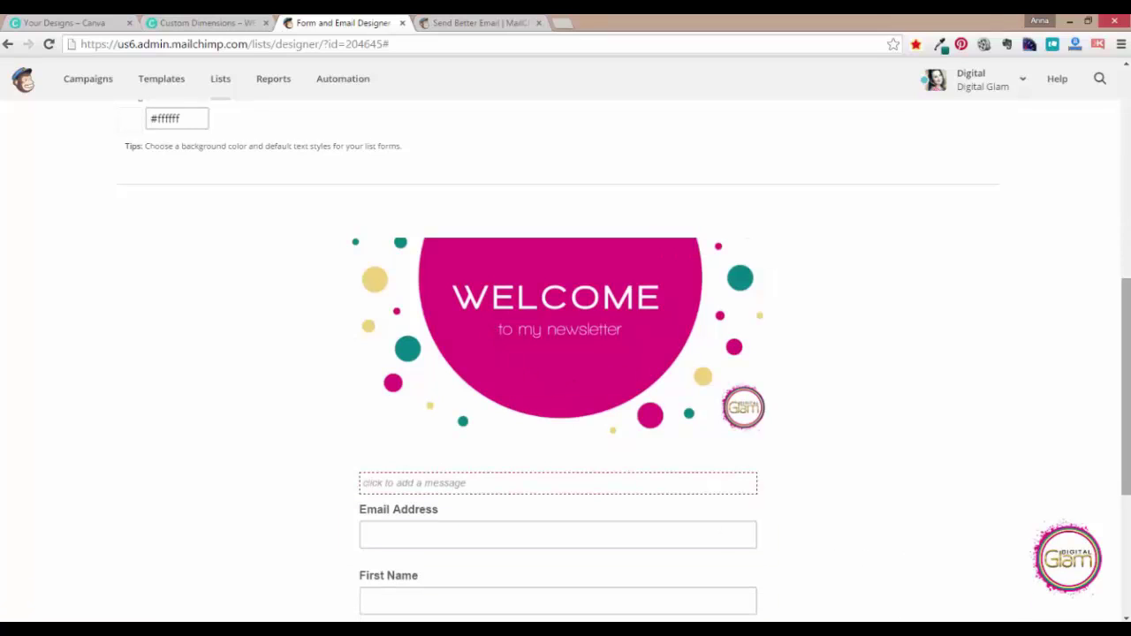
pyautogui.scroll(-2, 619, 353)
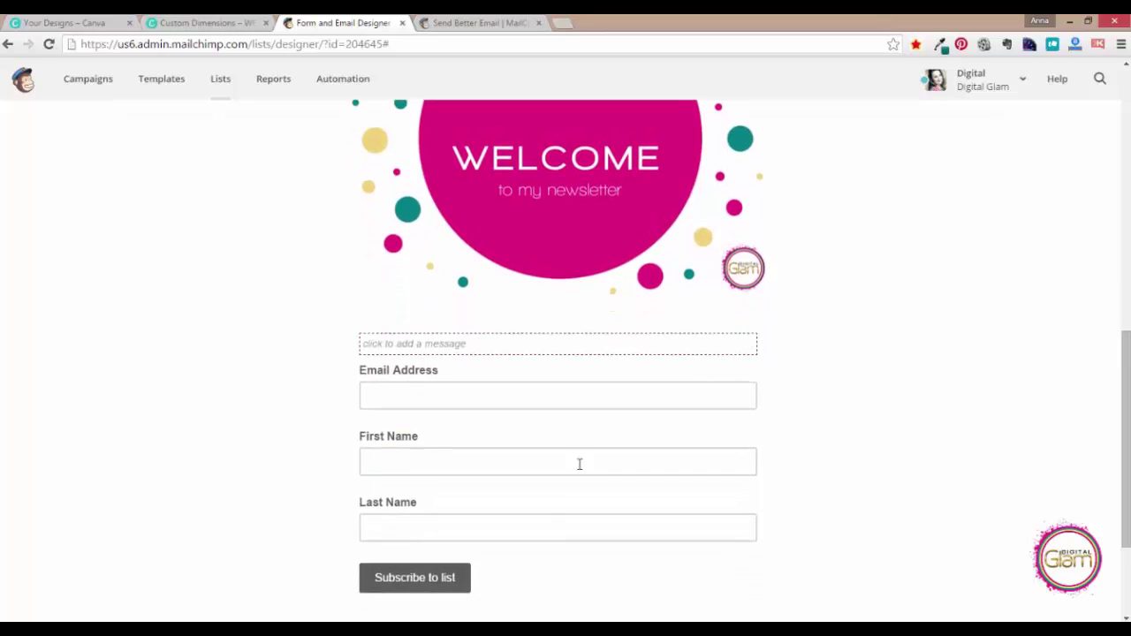
# Remove the Last Name field from the form and confirm the deletion
pyautogui.click(431, 516)
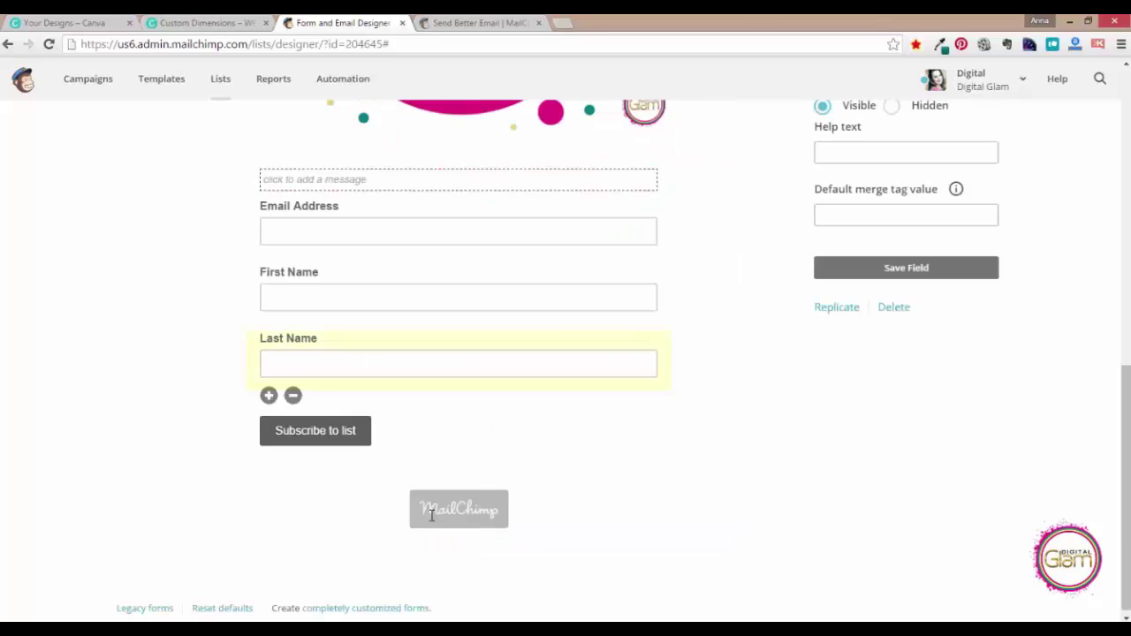
pyautogui.click(293, 396)
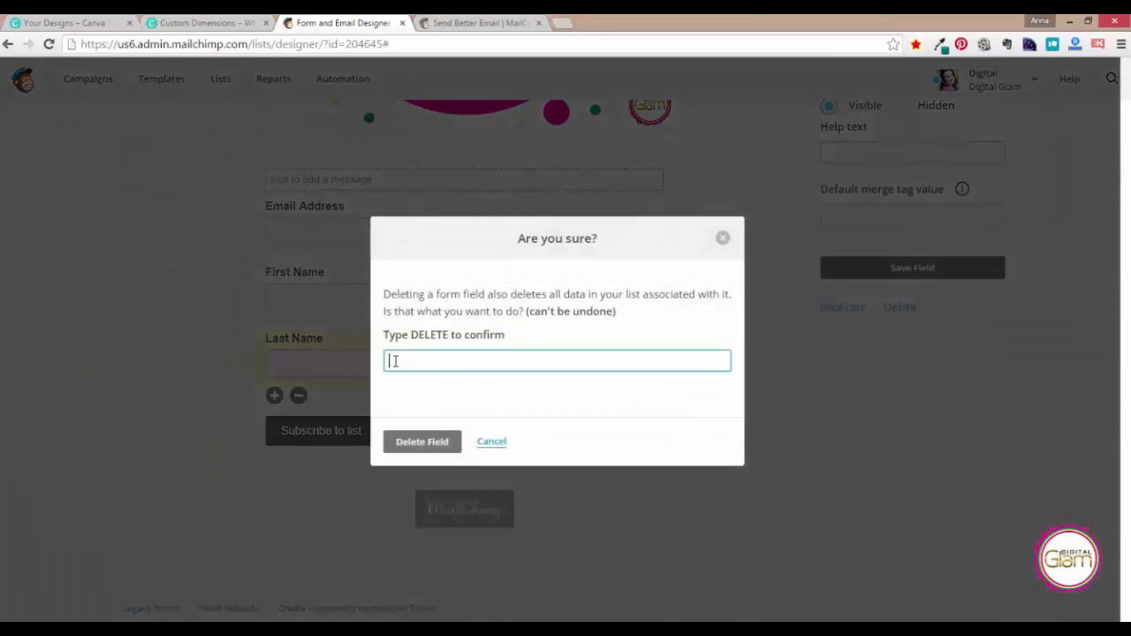
pyautogui.write('DELETE')
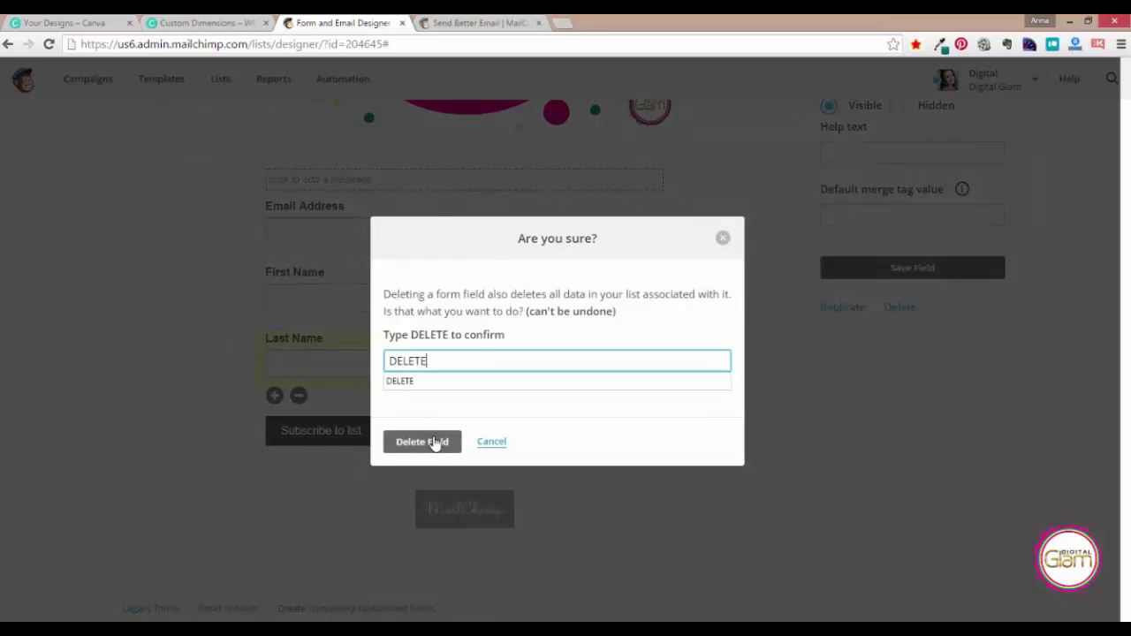
pyautogui.click(437, 442)
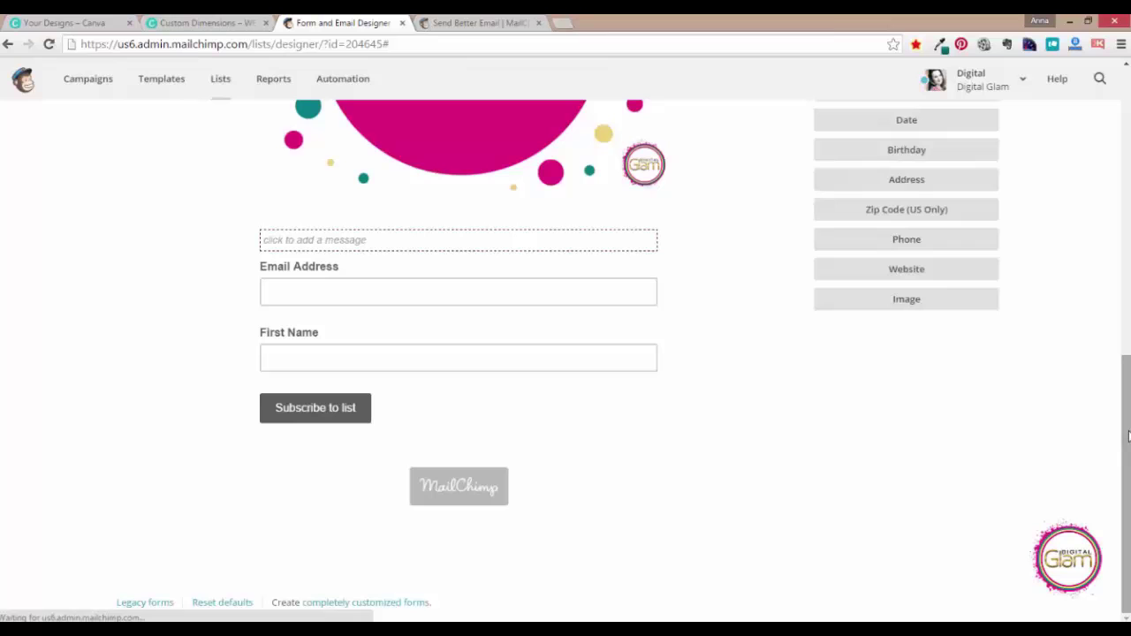
pyautogui.moveTo(1126, 433); pyautogui.dragTo(1120, 329)
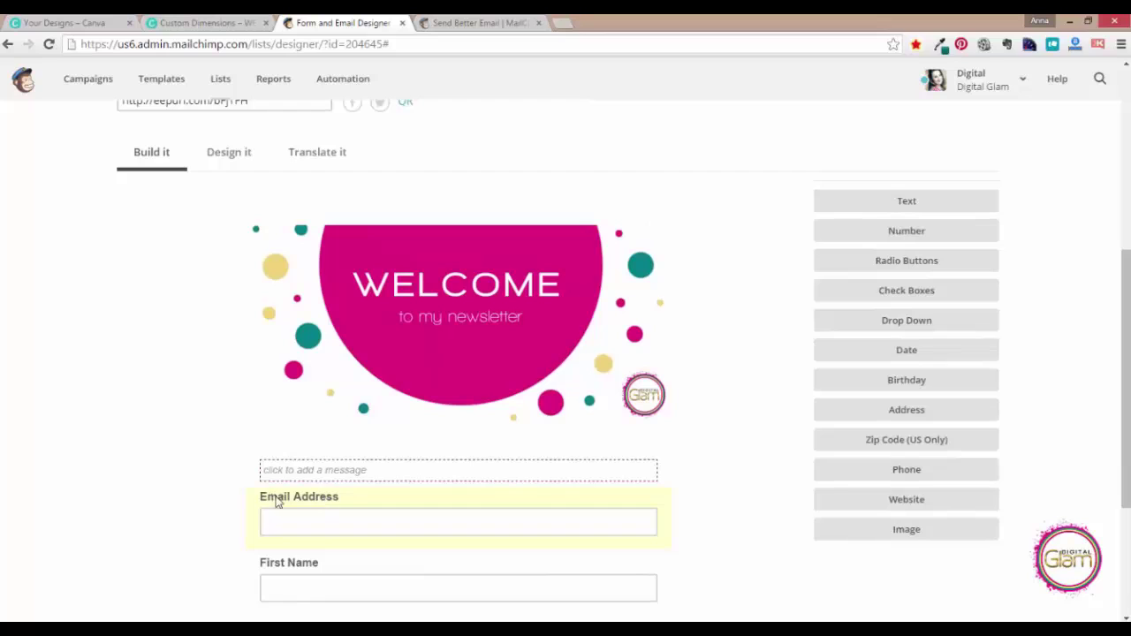
# Under Forms > Field labels, set the font family to Georgia and the text colour to #333
pyautogui.click(237, 155)
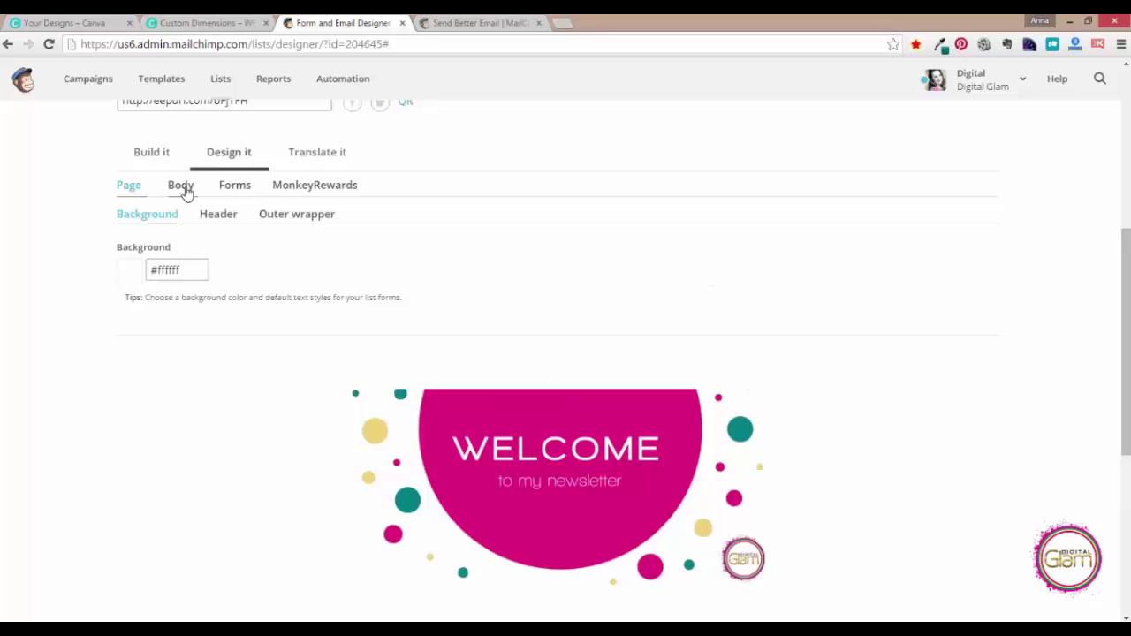
pyautogui.click(223, 192)
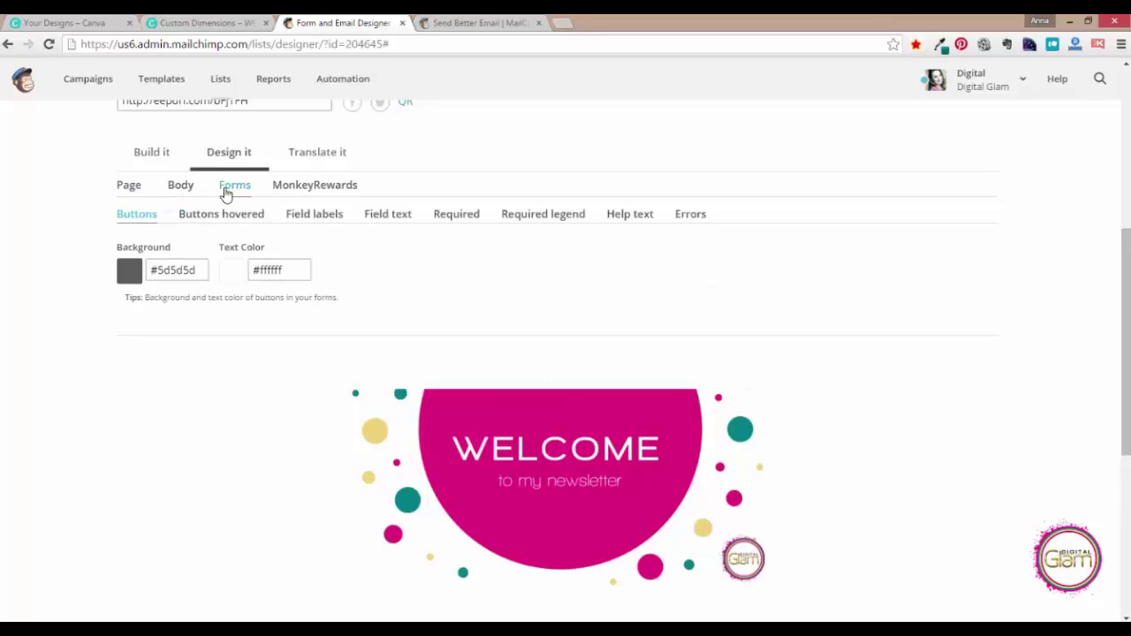
pyautogui.moveTo(1127, 315); pyautogui.dragTo(1127, 349)
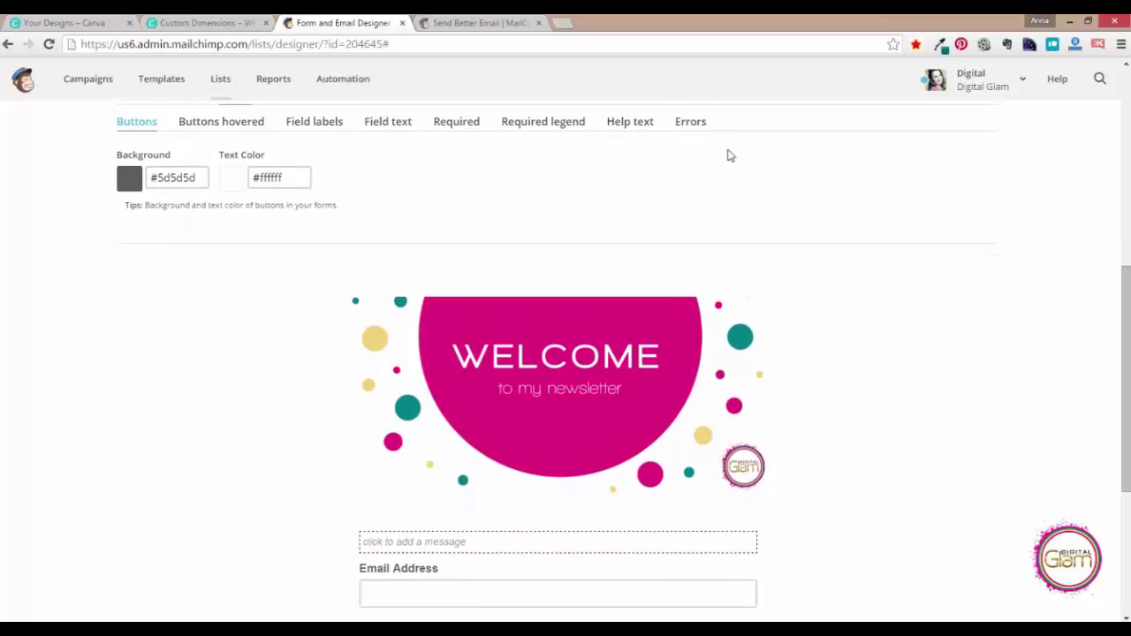
pyautogui.click(322, 129)
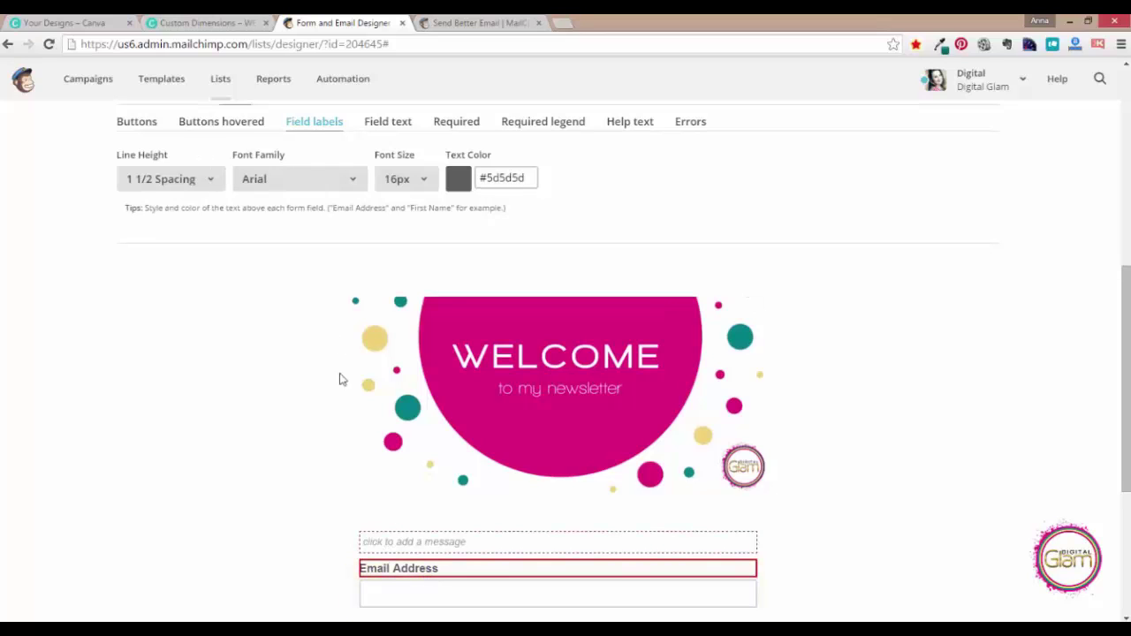
pyautogui.click(304, 183)
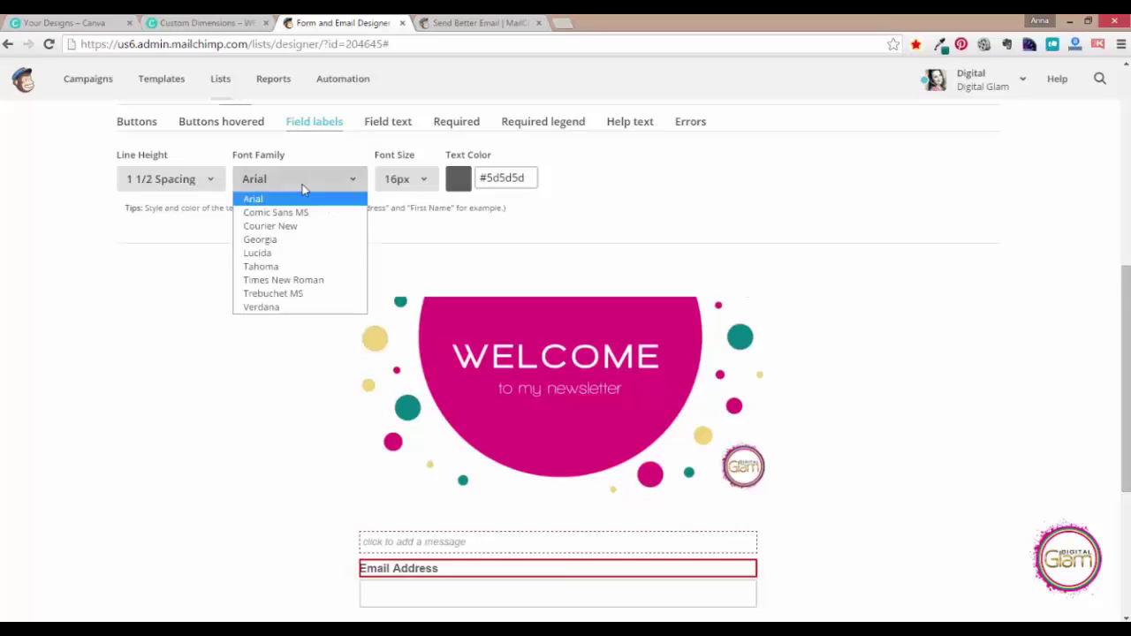
pyautogui.click(277, 240)
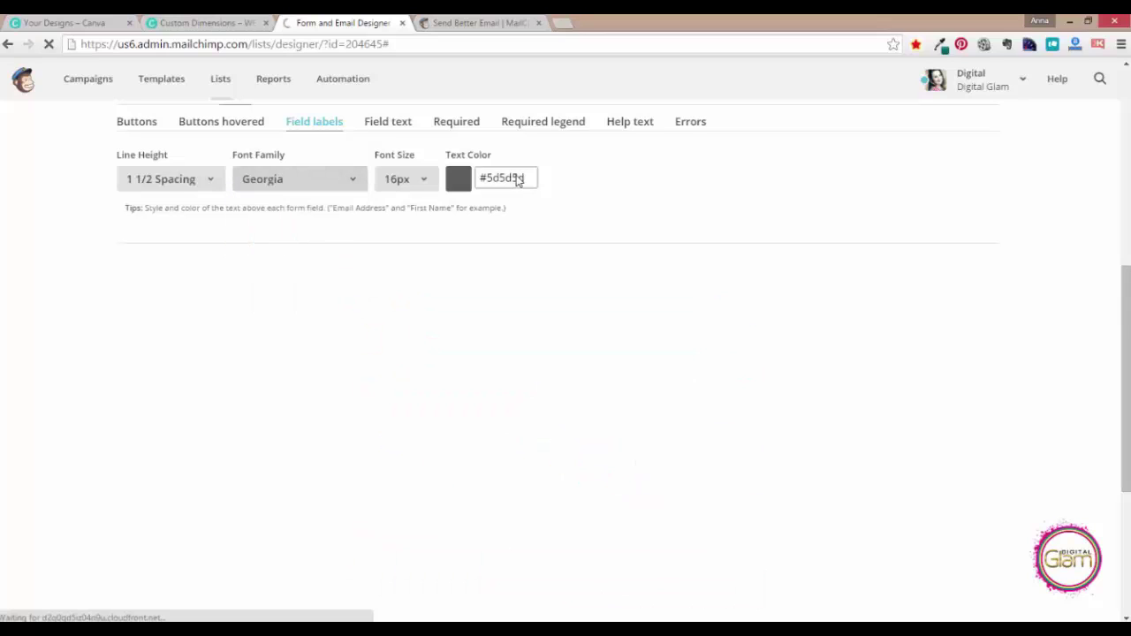
pyautogui.click(528, 176)
pyautogui.moveTo(529, 177); pyautogui.dragTo(486, 178)
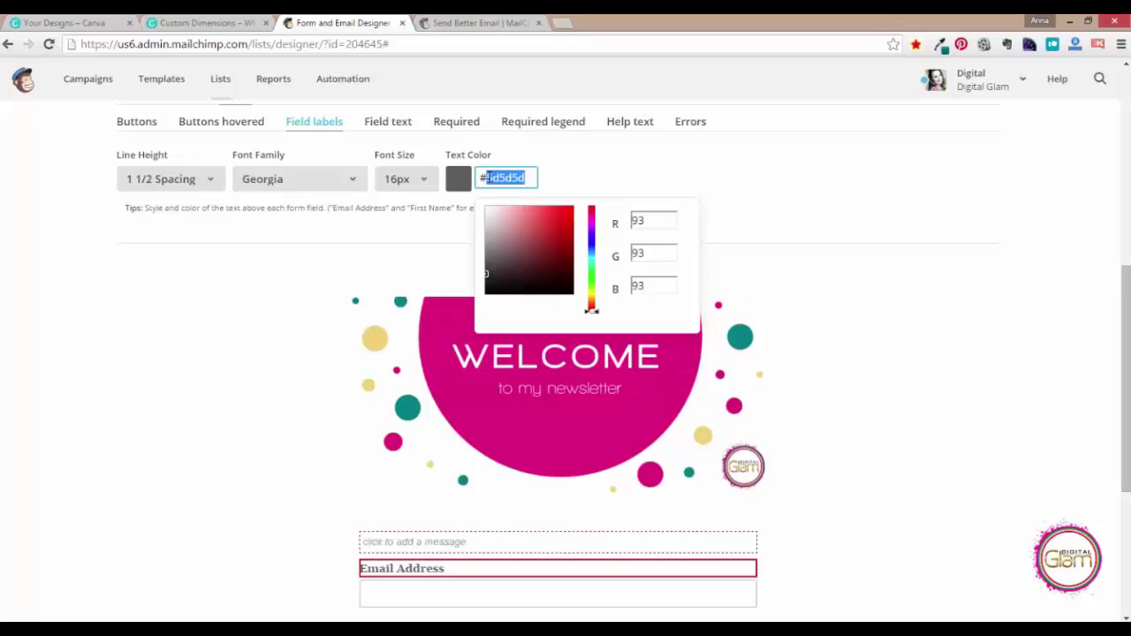
pyautogui.write('333')
pyautogui.click(559, 175)
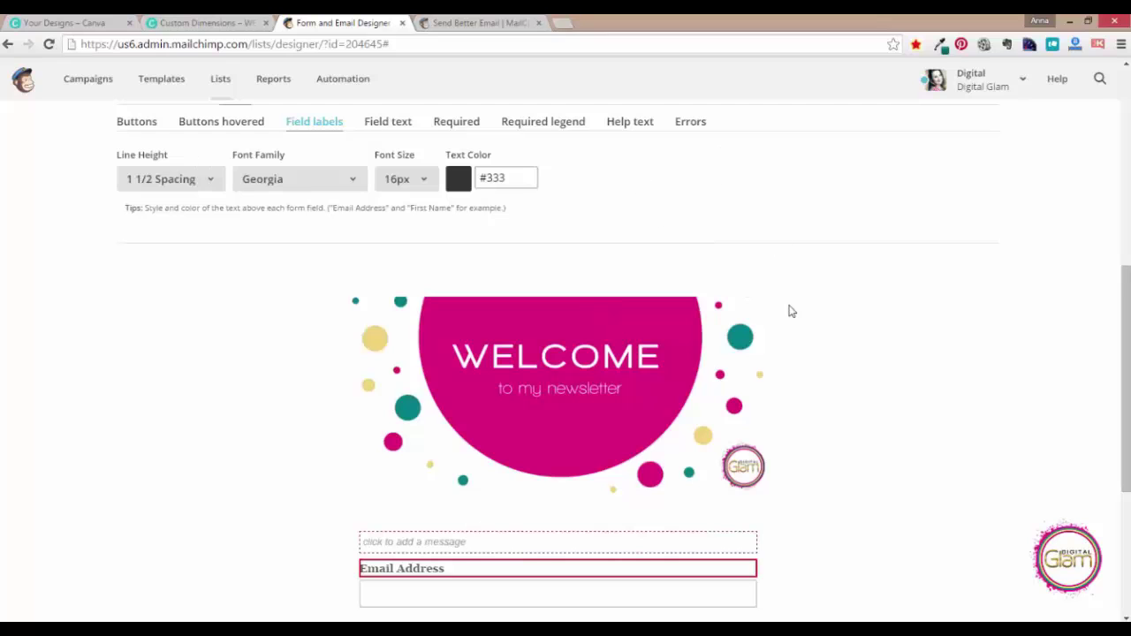
pyautogui.moveTo(1127, 413); pyautogui.dragTo(1127, 492)
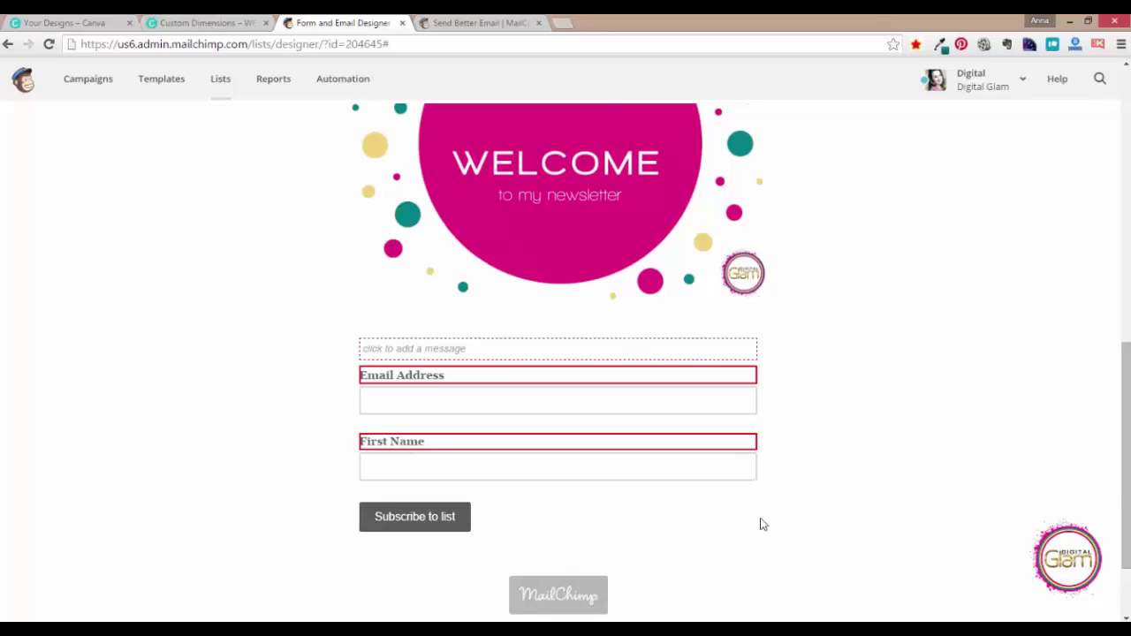
# Paste the brand pink #de1a79 into the Forms > Buttons background colour
pyautogui.moveTo(1120, 490); pyautogui.dragTo(1115, 355)
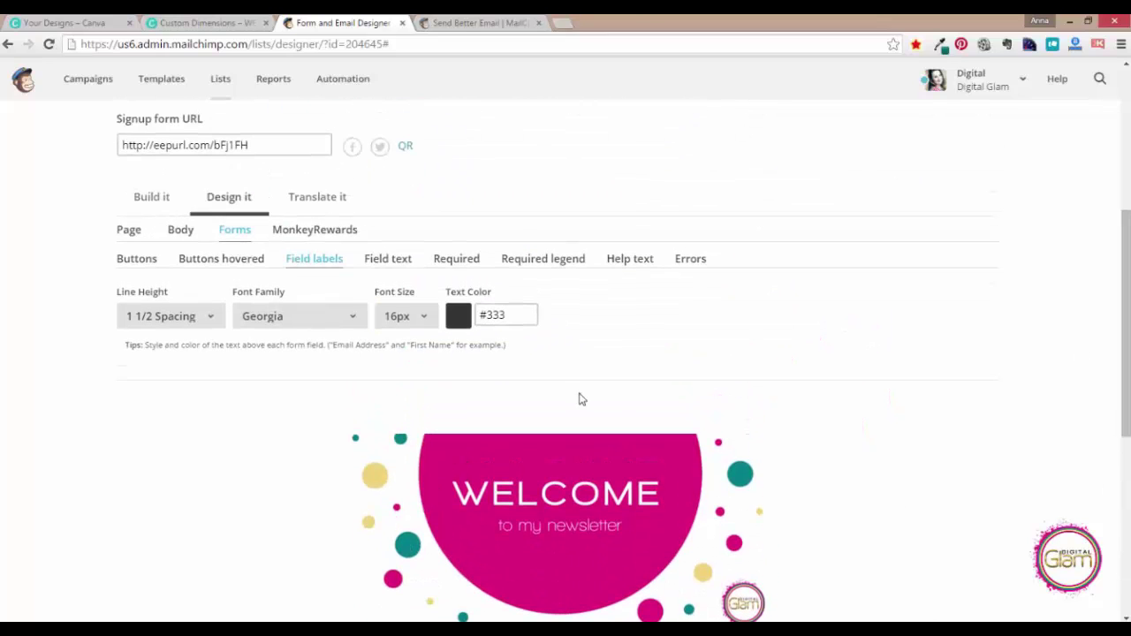
pyautogui.click(136, 266)
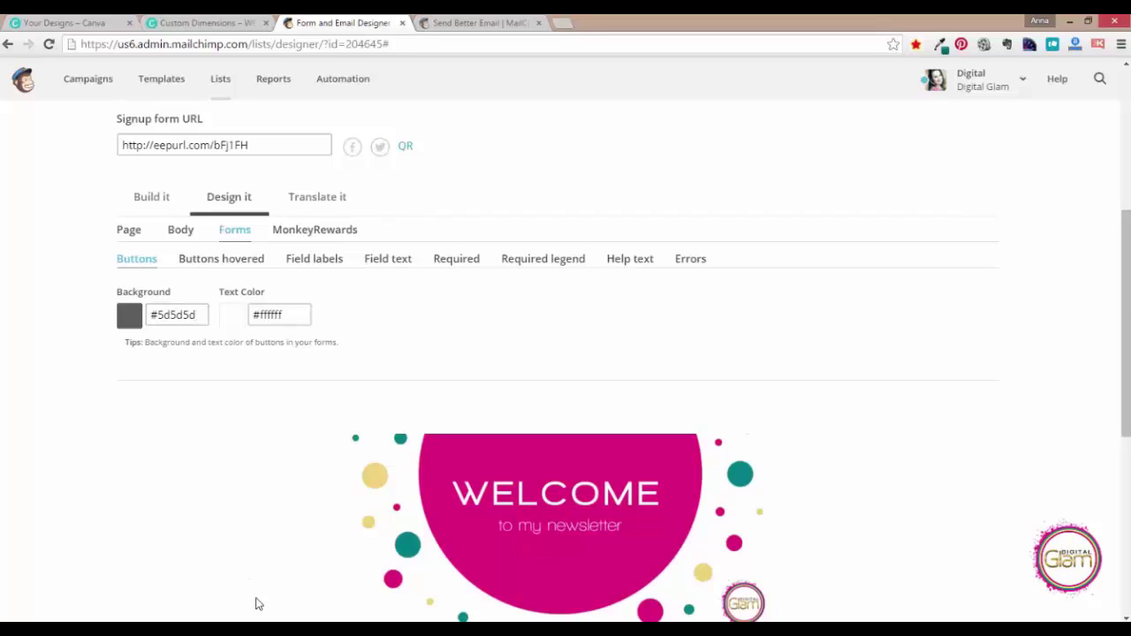
pyautogui.hotkey('alt', 'Tab')
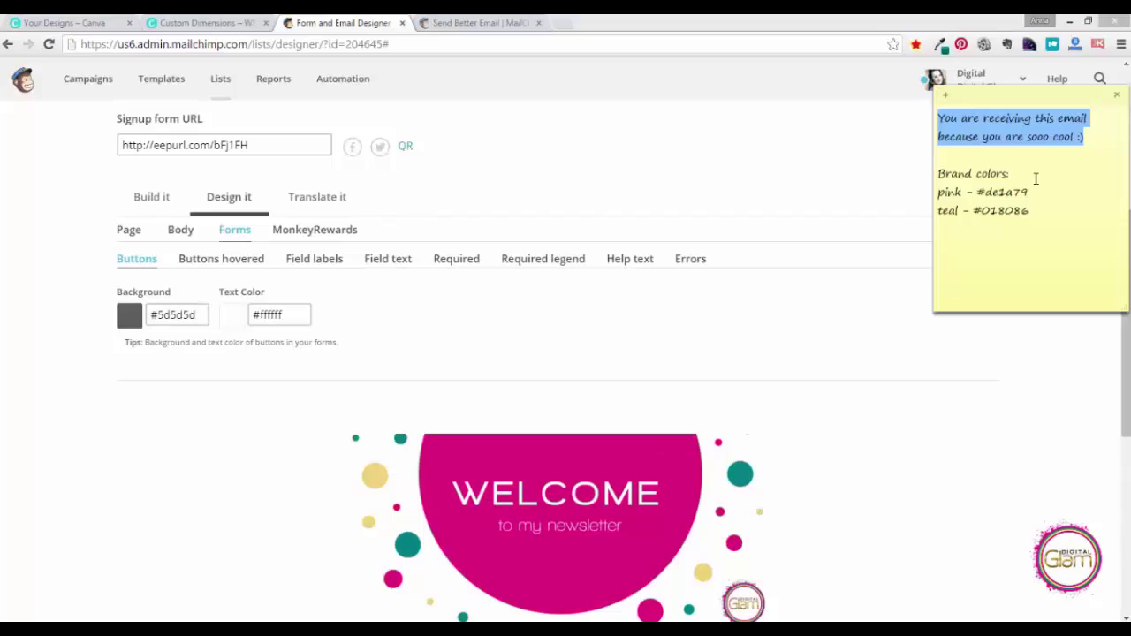
pyautogui.moveTo(1030, 191); pyautogui.dragTo(984, 191)
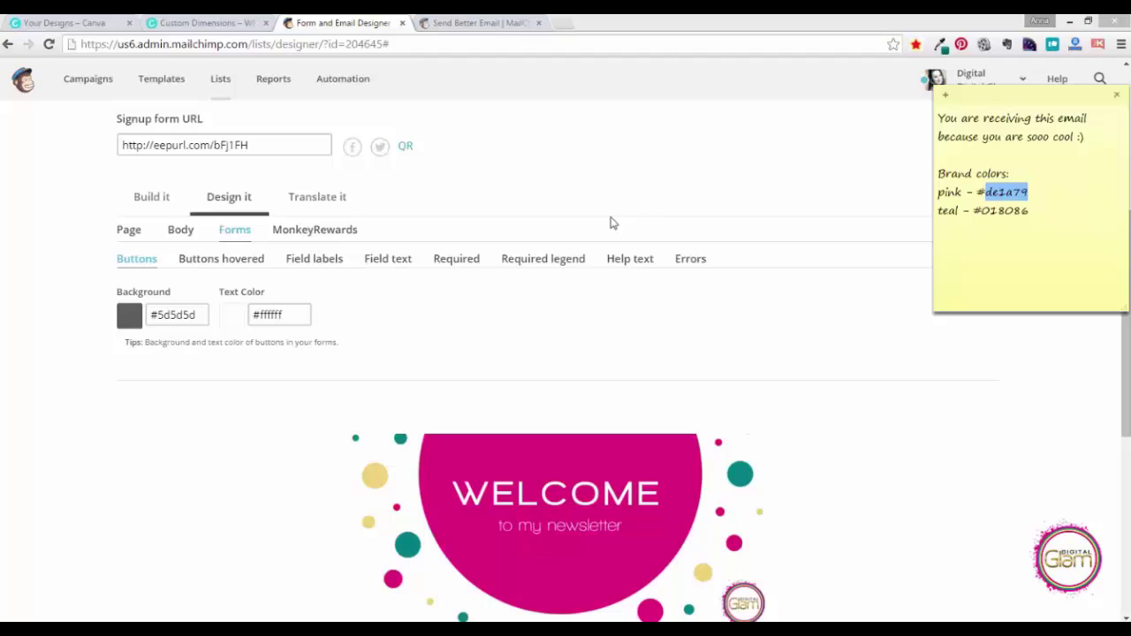
pyautogui.moveTo(161, 315); pyautogui.dragTo(204, 315)
pyautogui.write('de1a79')
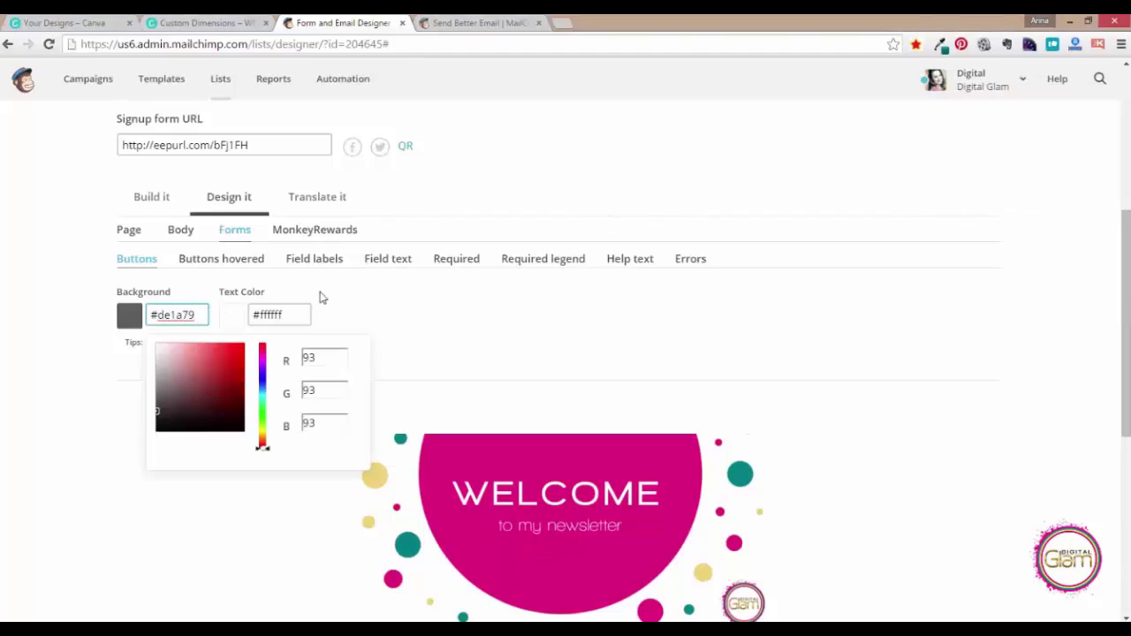
pyautogui.click(247, 291)
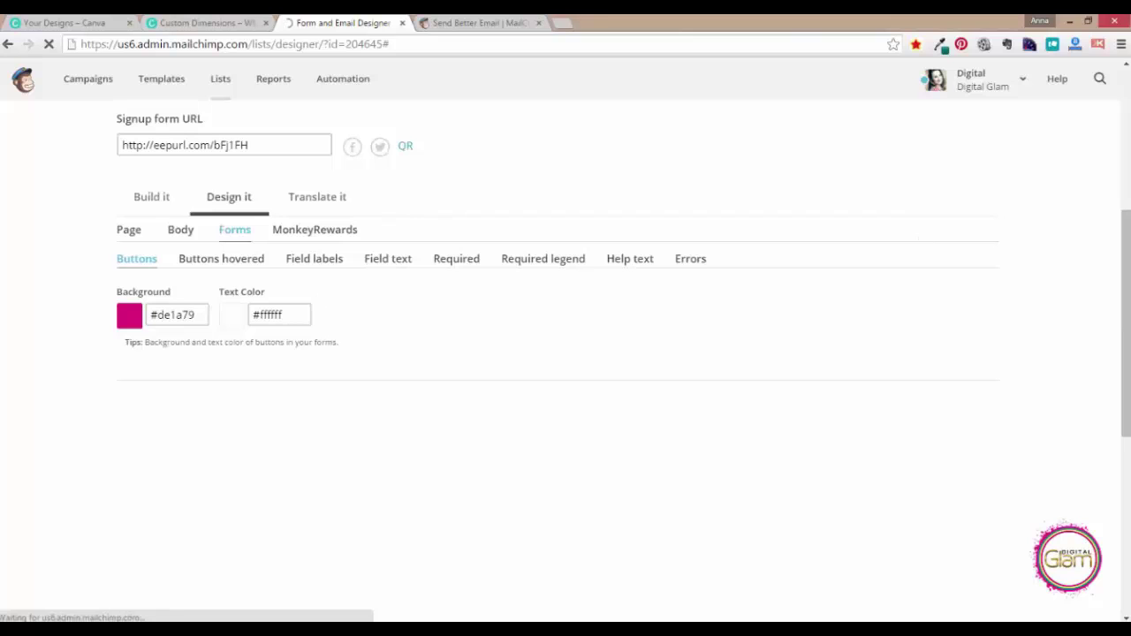
pyautogui.scroll(-1, 566, 353)
pyautogui.scroll(-1, 566, 354)
pyautogui.scroll(-1, 565, 354)
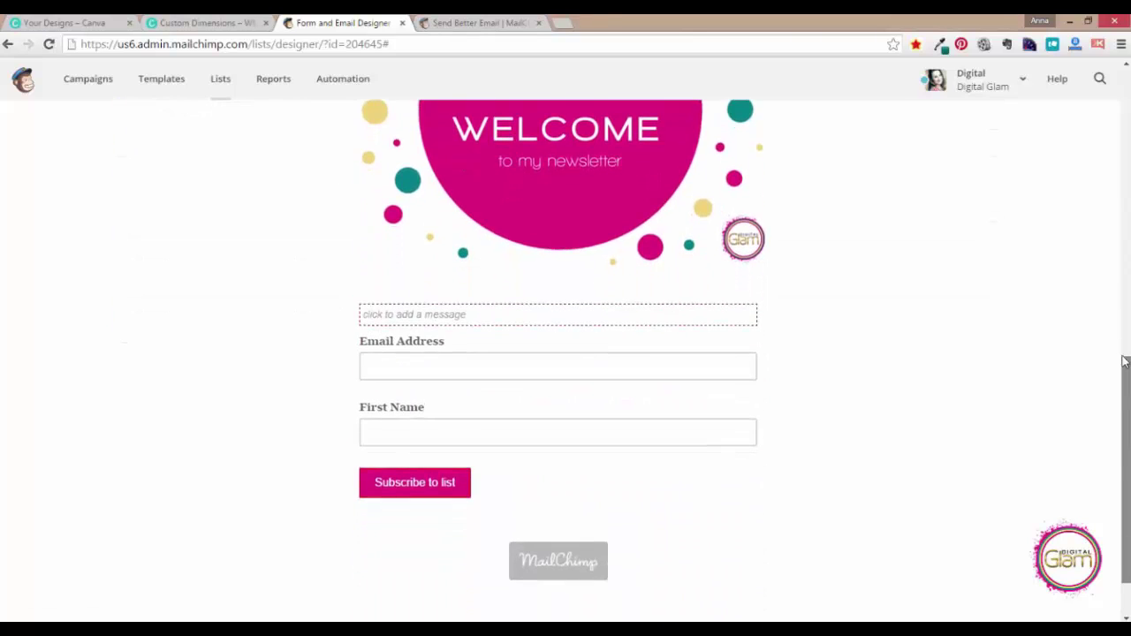
pyautogui.moveTo(1123, 360); pyautogui.dragTo(1117, 266)
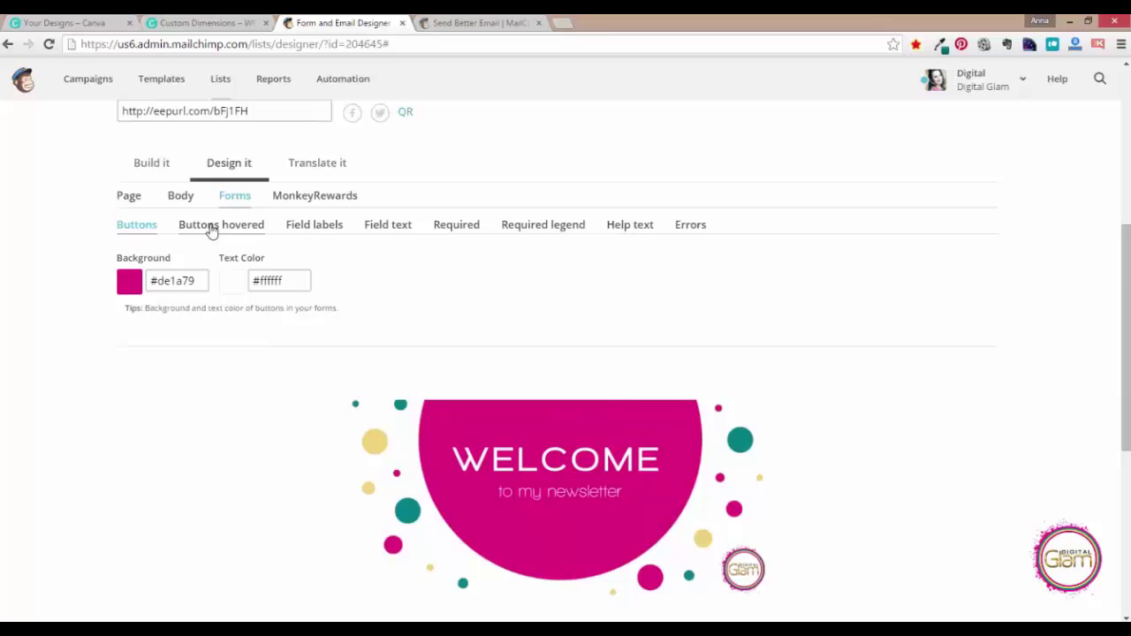
# Set the Buttons hovered background colour to teal #018086, copied from the brand colour note
pyautogui.click(212, 228)
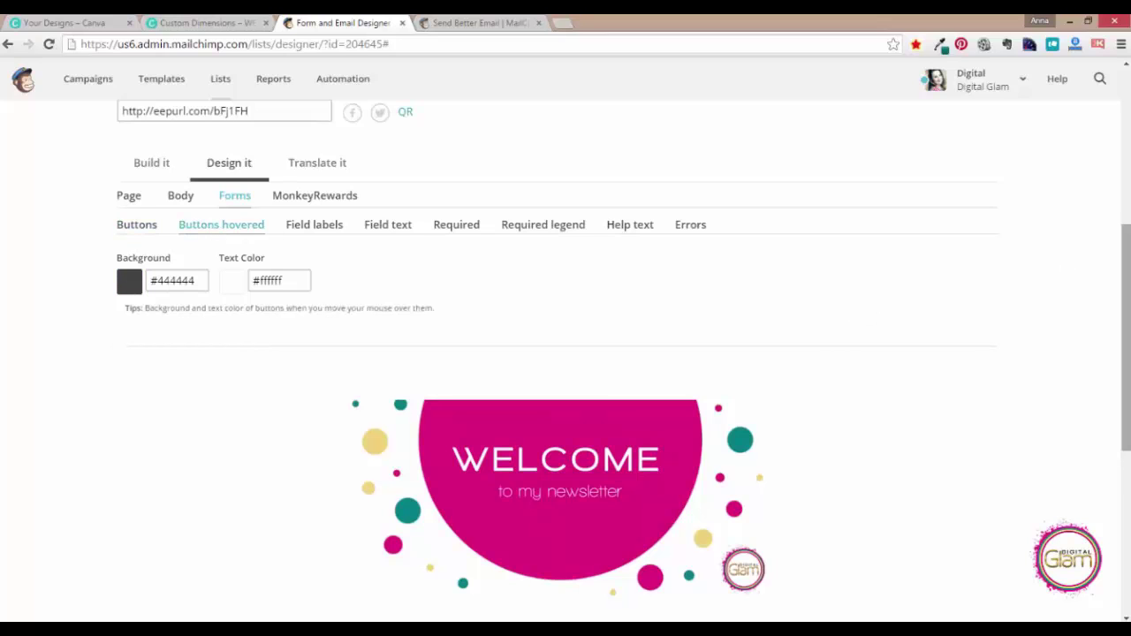
pyautogui.scroll(-1, 1052, 324)
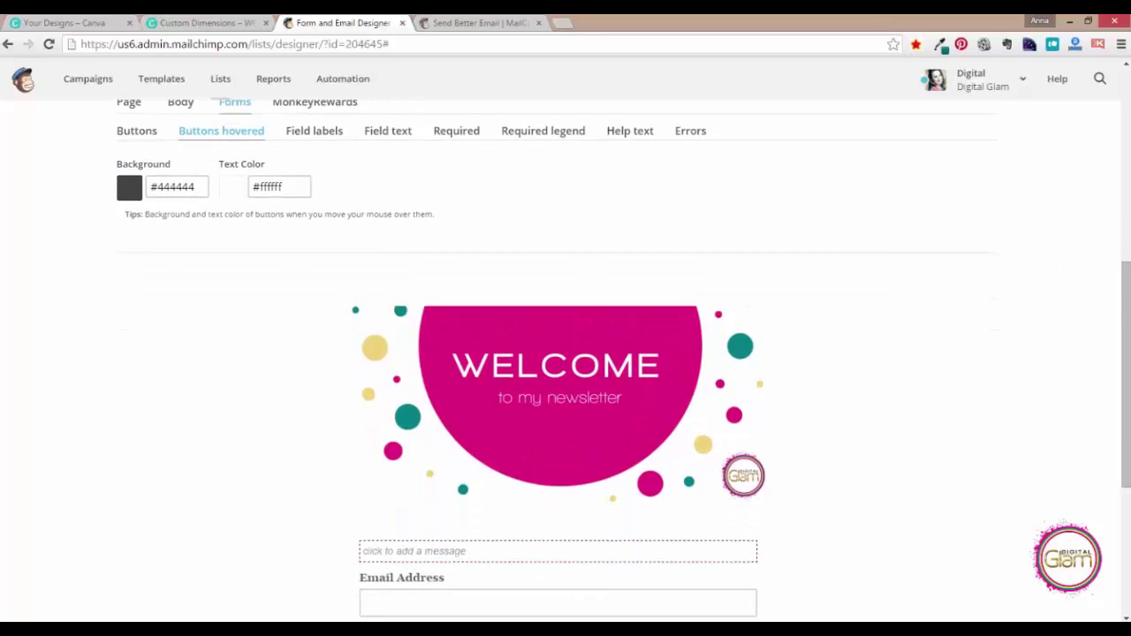
pyautogui.hotkey('alt', 'Tab')
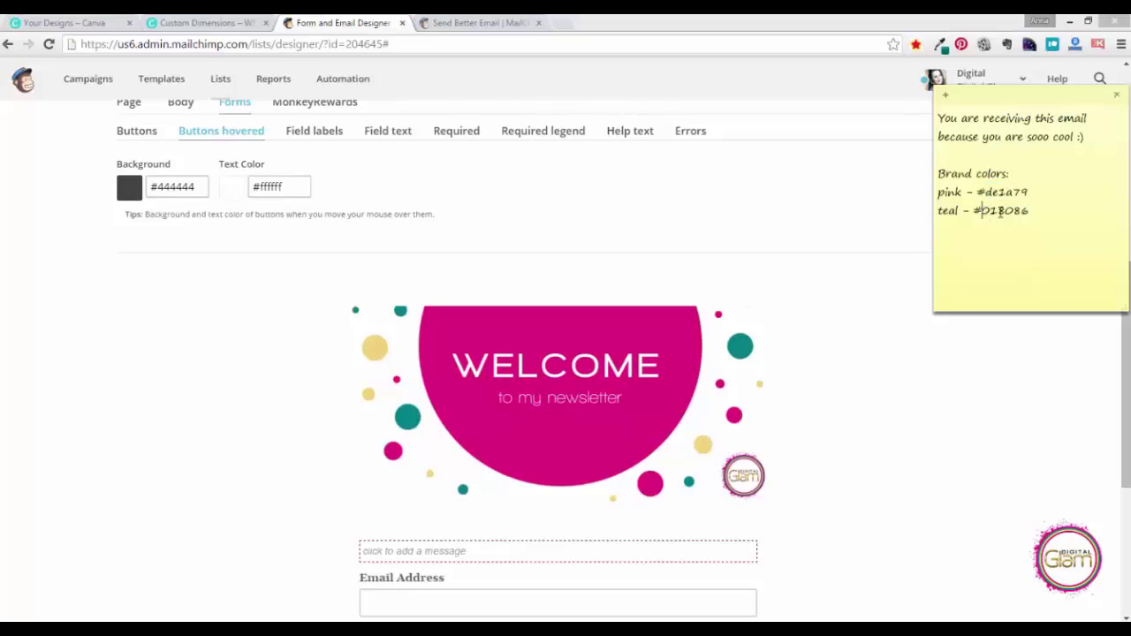
pyautogui.moveTo(981, 212); pyautogui.dragTo(1036, 215)
pyautogui.hotkey('ctrl', 'c')
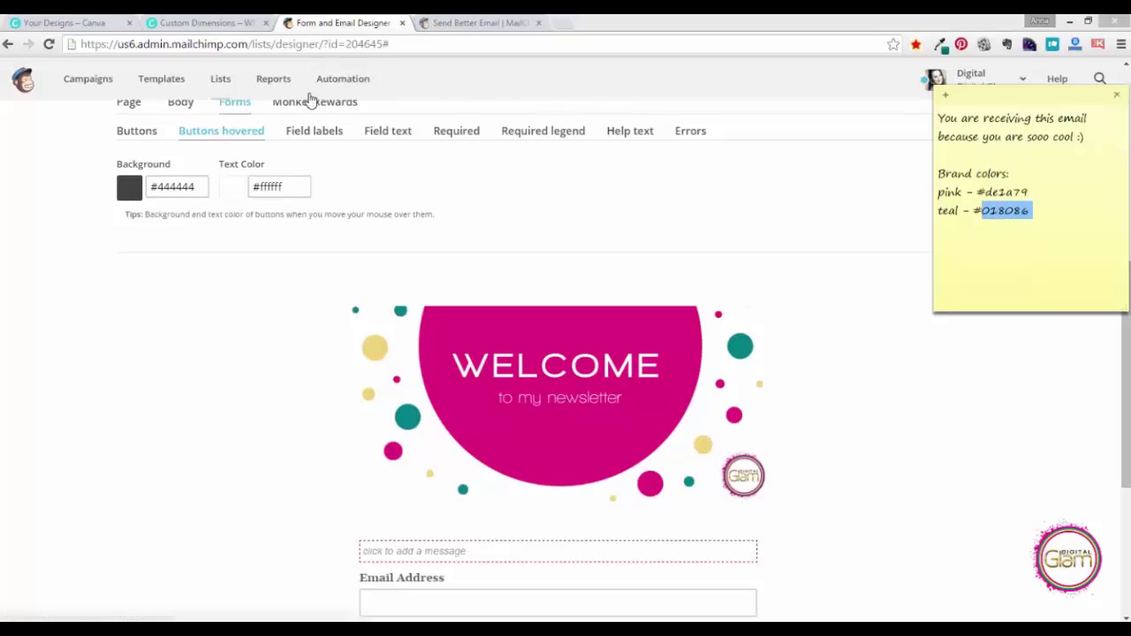
pyautogui.click(157, 185)
pyautogui.moveTo(157, 185); pyautogui.dragTo(213, 186)
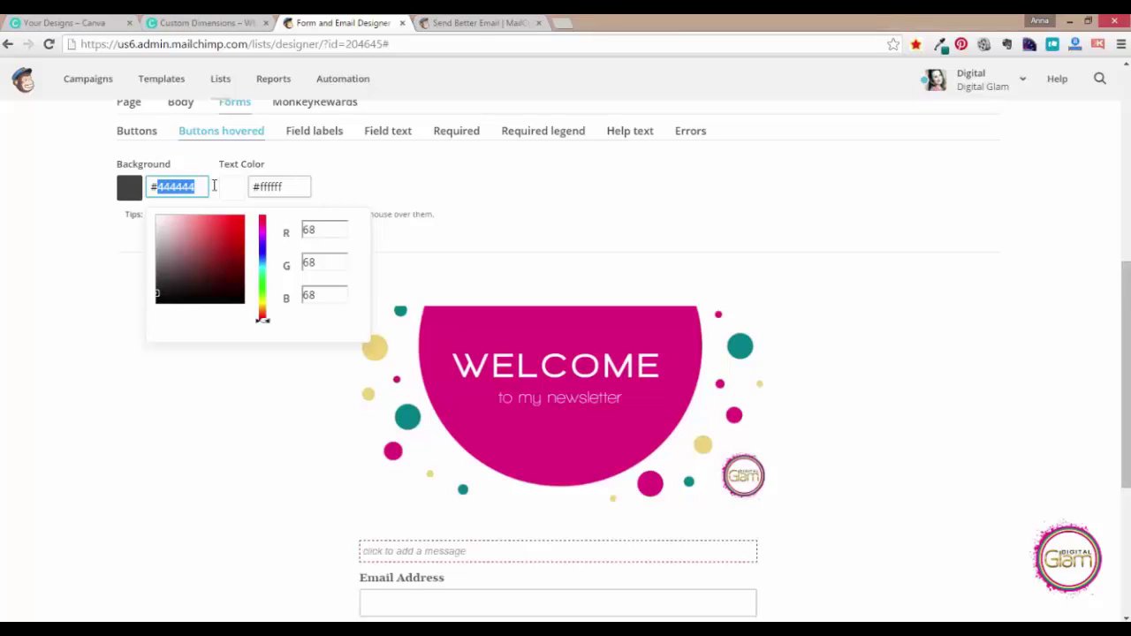
pyautogui.hotkey('ctrl', 'v')
pyautogui.click(652, 172)
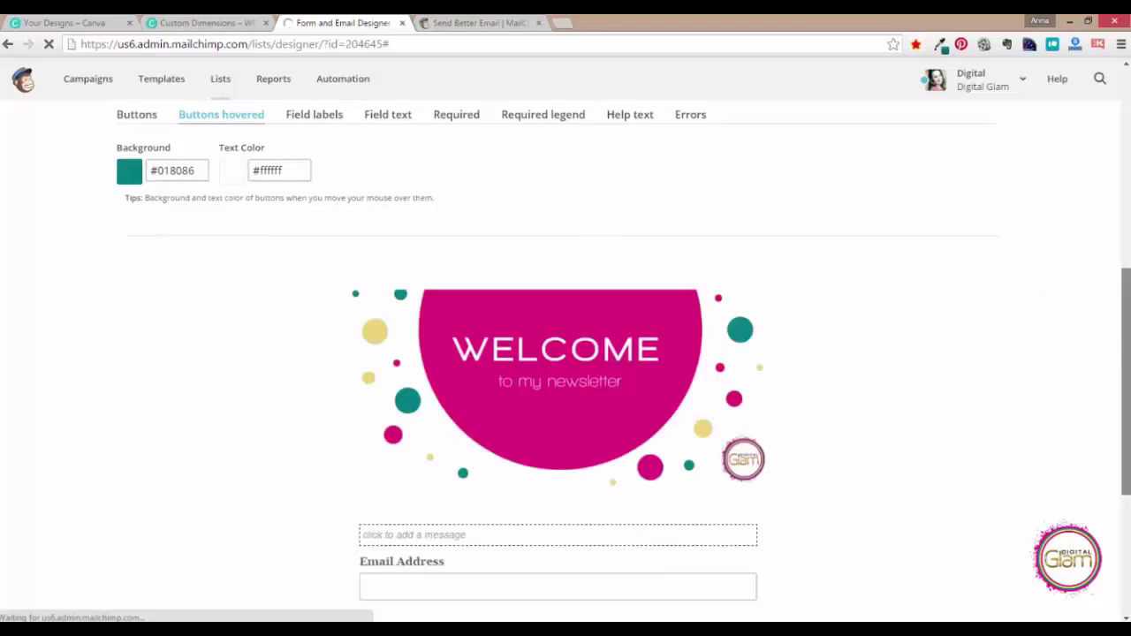
pyautogui.scroll(-3, 586, 439)
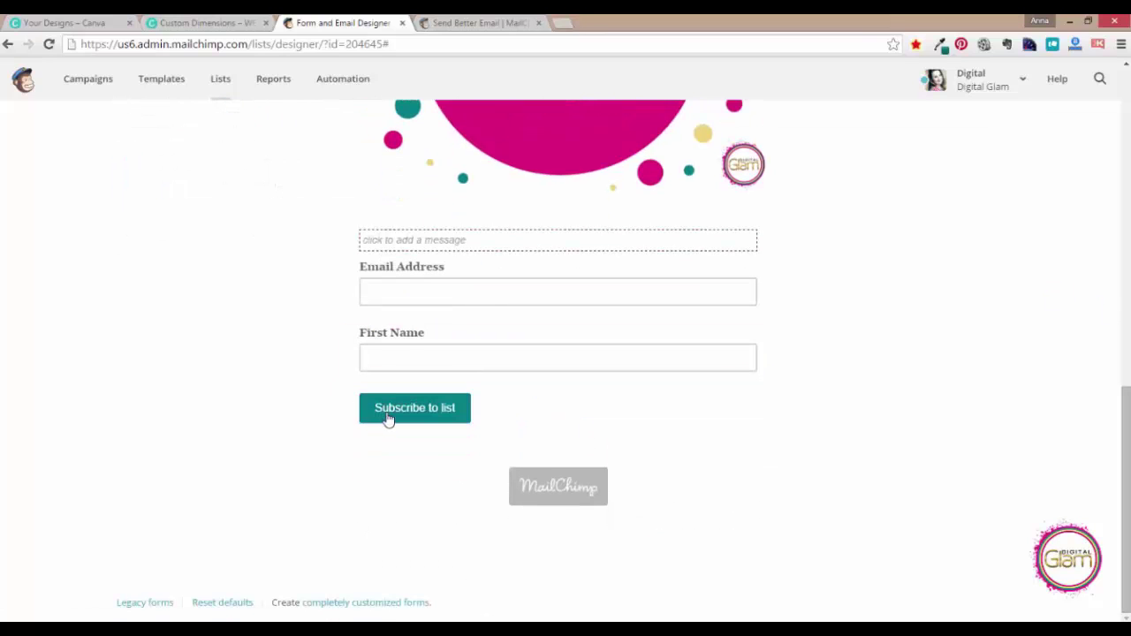
pyautogui.moveTo(1126, 413)
pyautogui.mouseDown()
pyautogui.moveTo(1094, 280)
pyautogui.moveTo(1115, 332)
pyautogui.mouseUp()
# In MonkeyRewards settings, replace the grey badge with the light plain MailChimp wordmark badge
pyautogui.scroll(-2, 1115, 331)
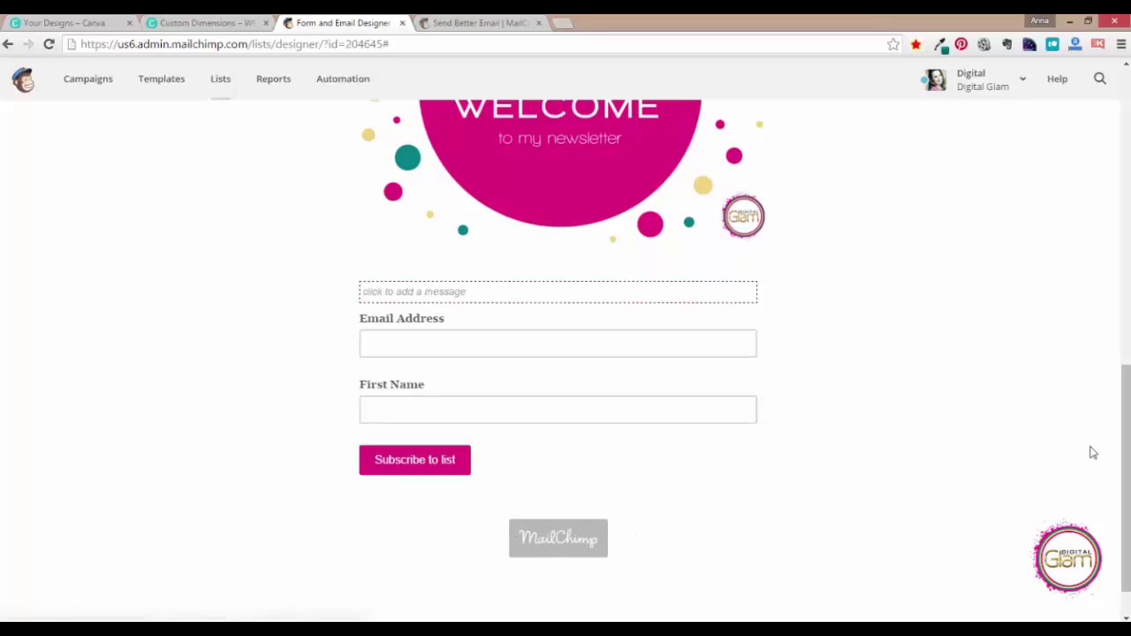
pyautogui.moveTo(1122, 416)
pyautogui.mouseDown()
pyautogui.moveTo(1122, 352)
pyautogui.moveTo(1101, 270)
pyautogui.mouseUp()
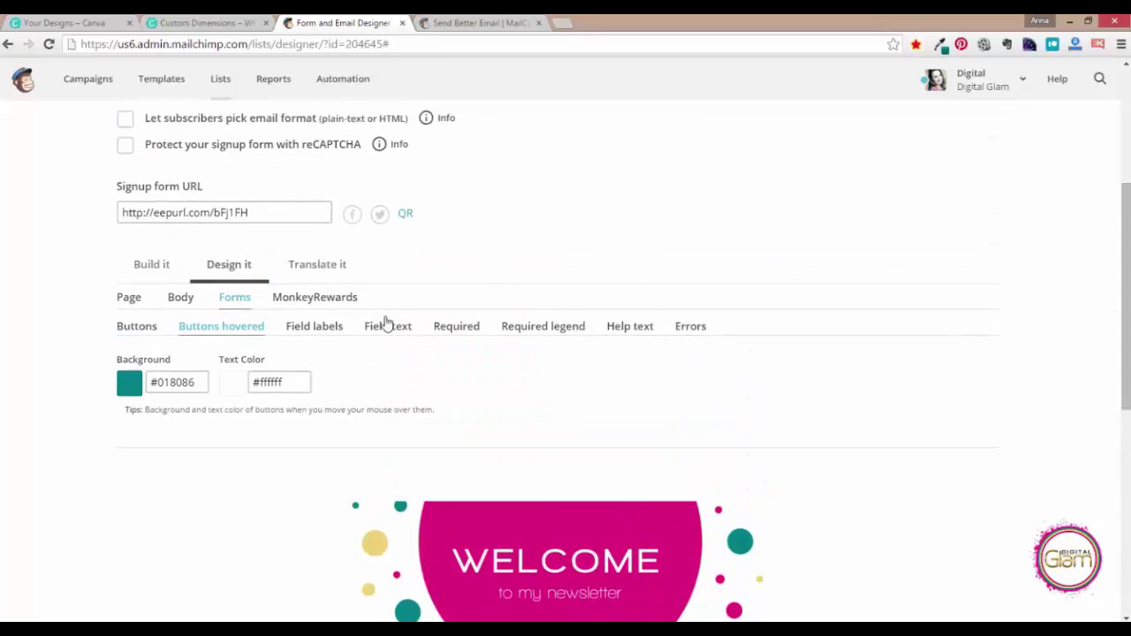
pyautogui.click(296, 304)
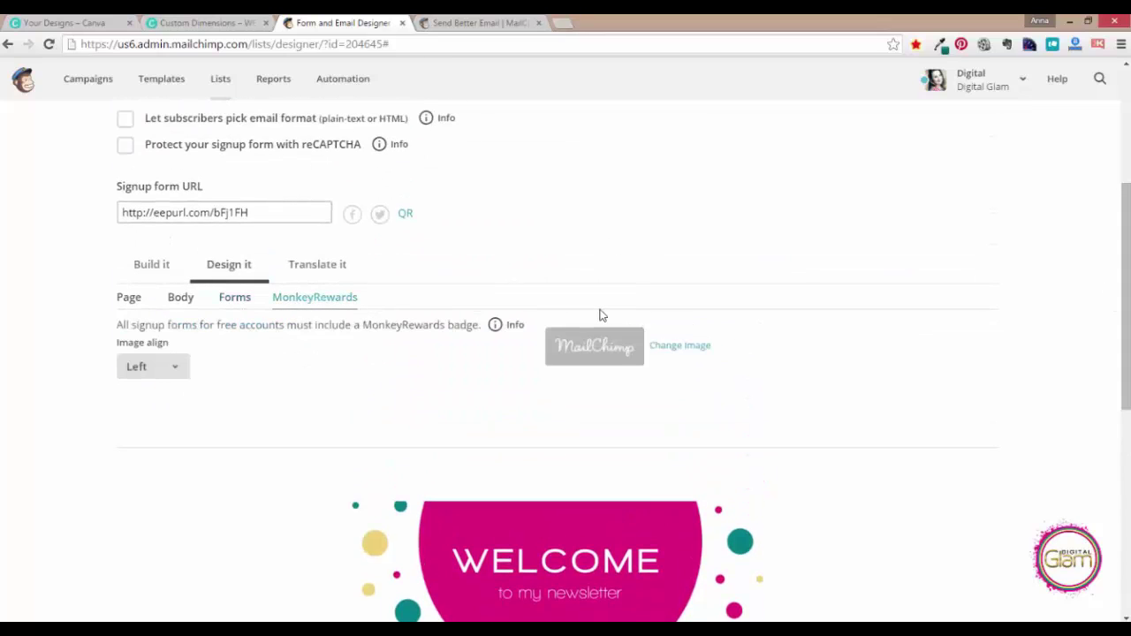
pyautogui.click(680, 347)
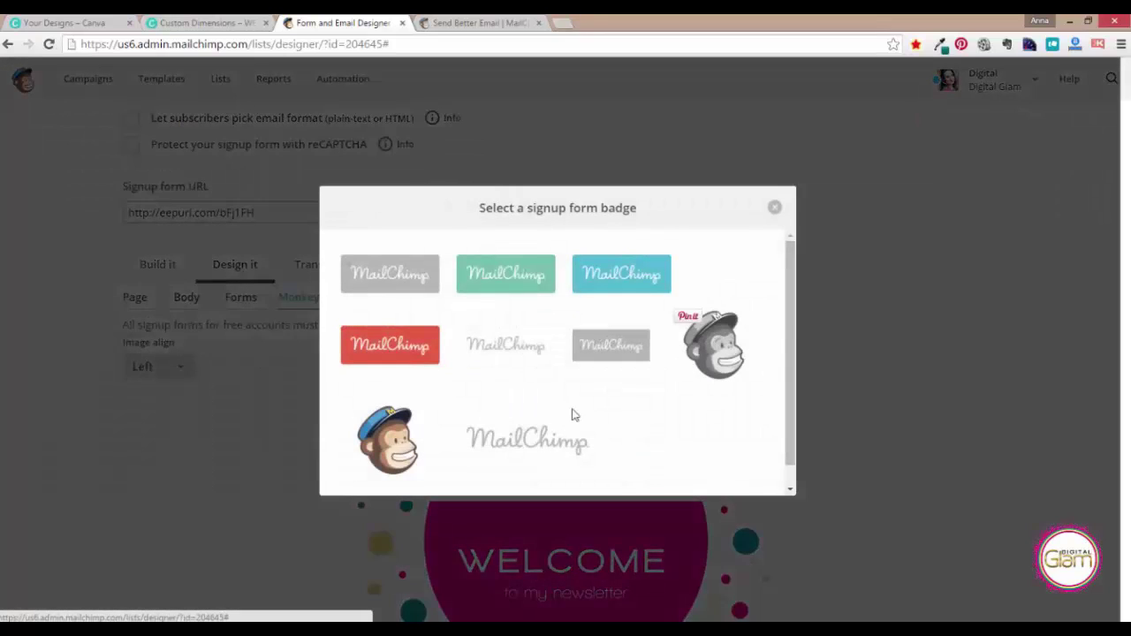
pyautogui.click(501, 344)
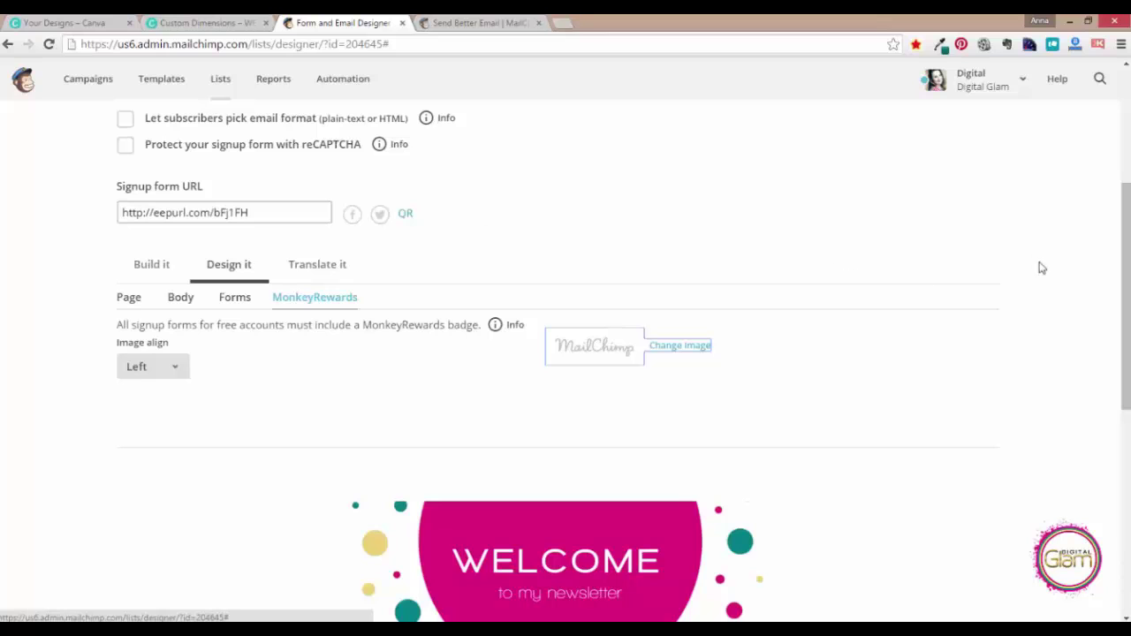
pyautogui.moveTo(1126, 265); pyautogui.dragTo(1127, 449)
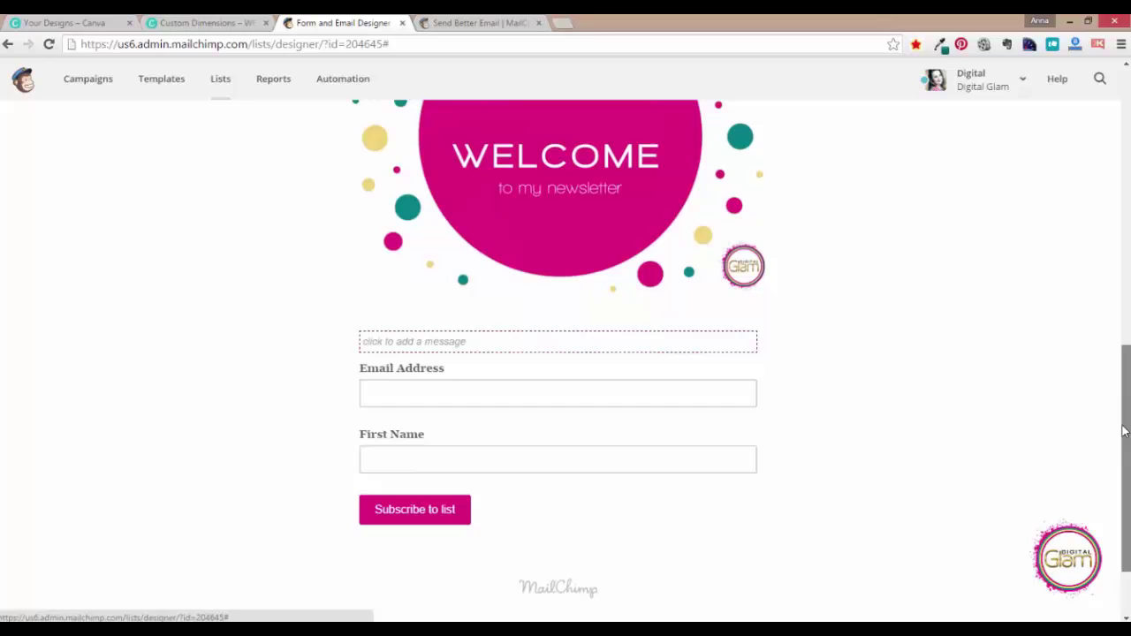
pyautogui.moveTo(1128, 449); pyautogui.dragTo(1096, 296)
pyautogui.scroll(1, 1096, 295)
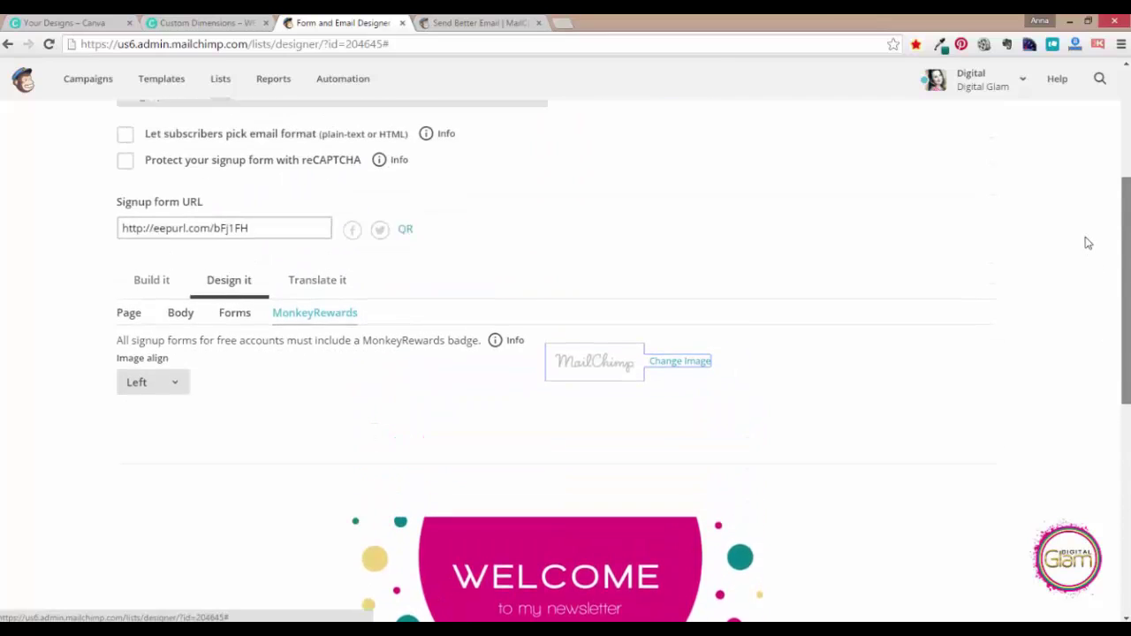
pyautogui.scroll(1, 1086, 240)
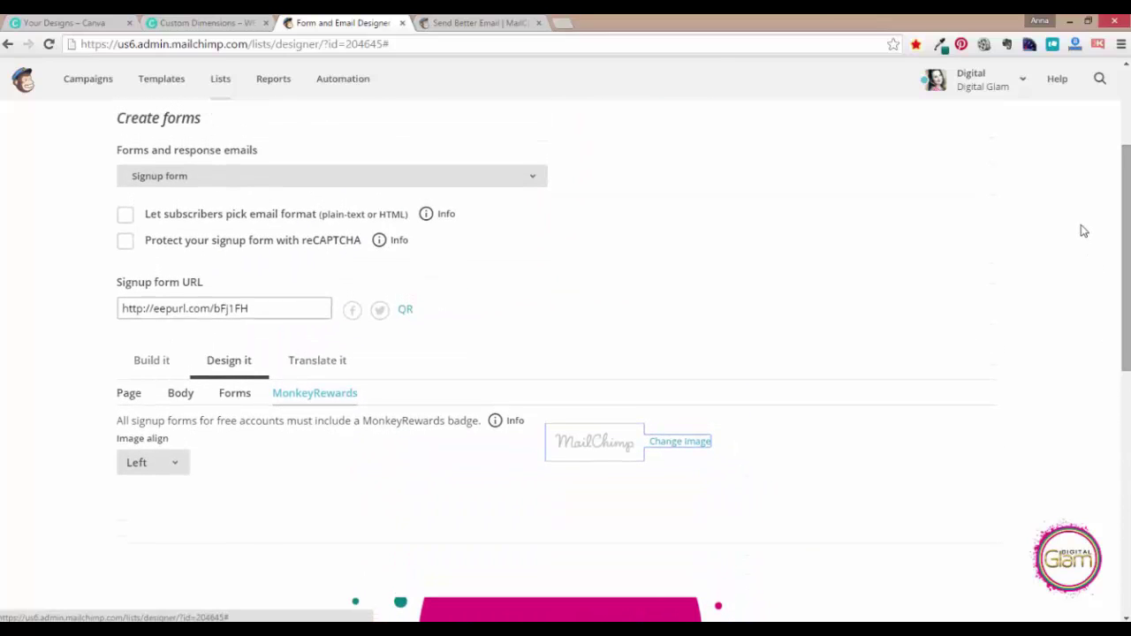
# Set the Body default text font family to Georgia
pyautogui.click(129, 394)
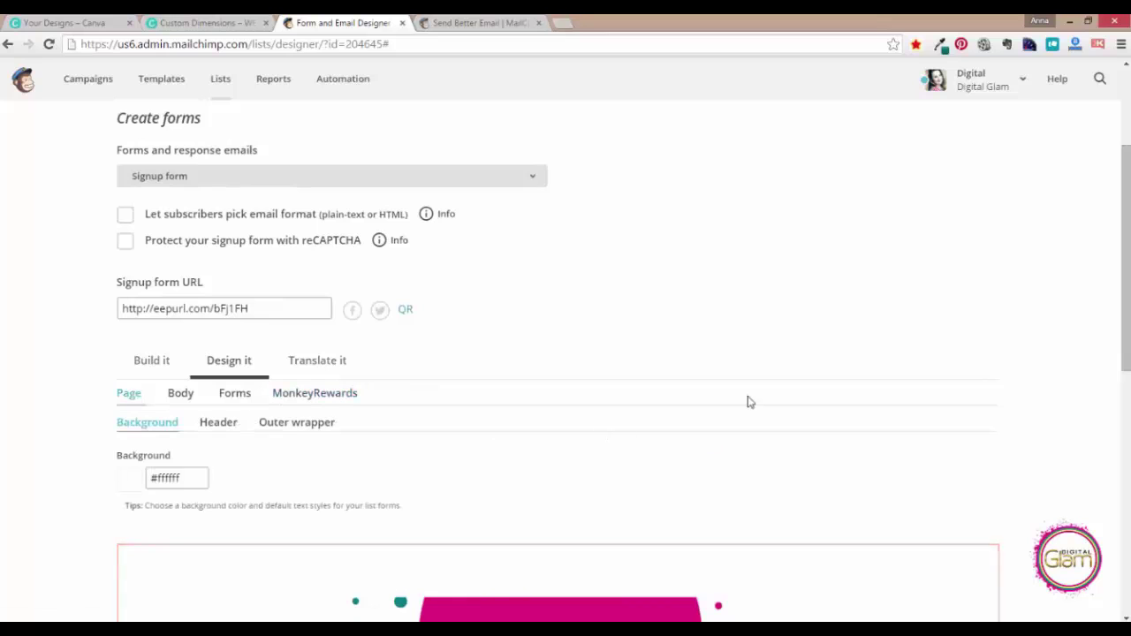
pyautogui.moveTo(1121, 311); pyautogui.dragTo(1121, 523)
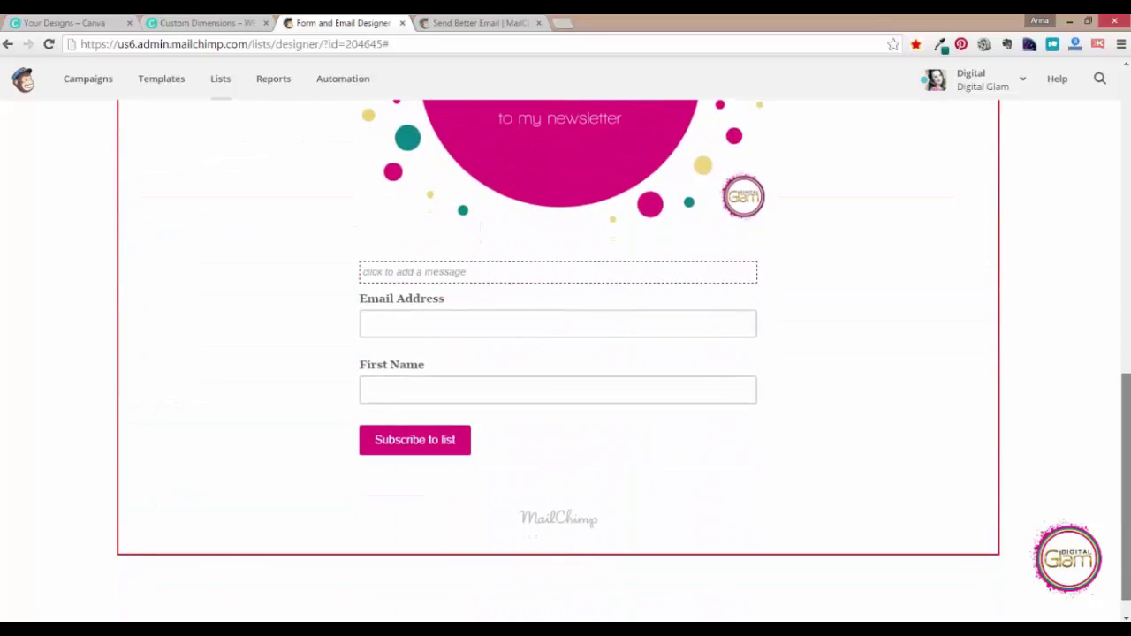
pyautogui.scroll(2, 1105, 391)
pyautogui.scroll(3, 1103, 377)
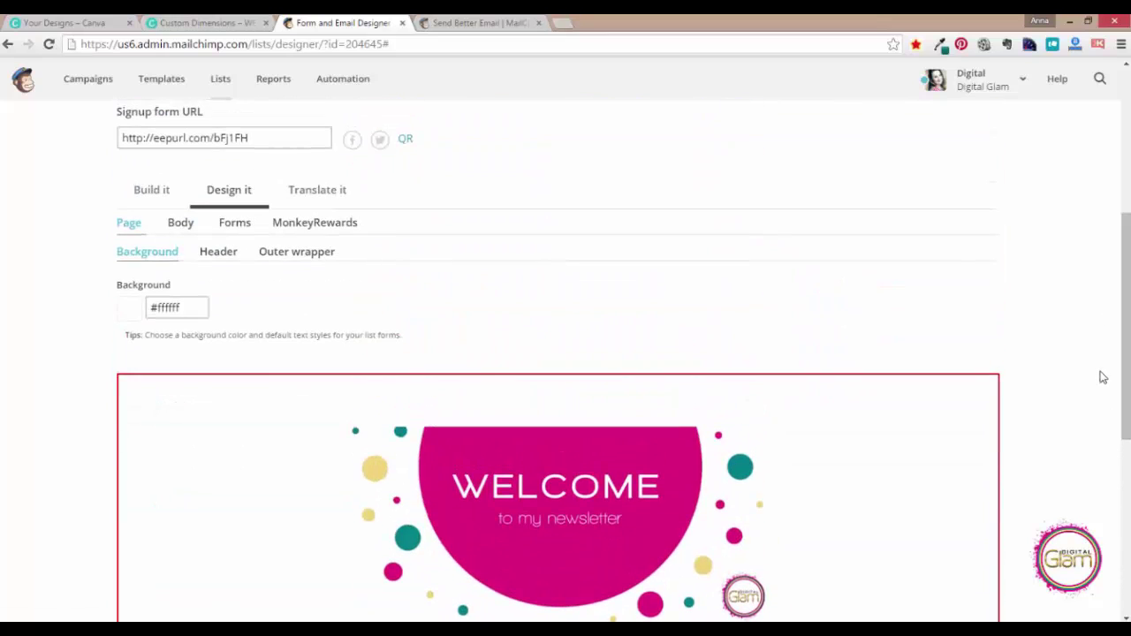
pyautogui.click(212, 256)
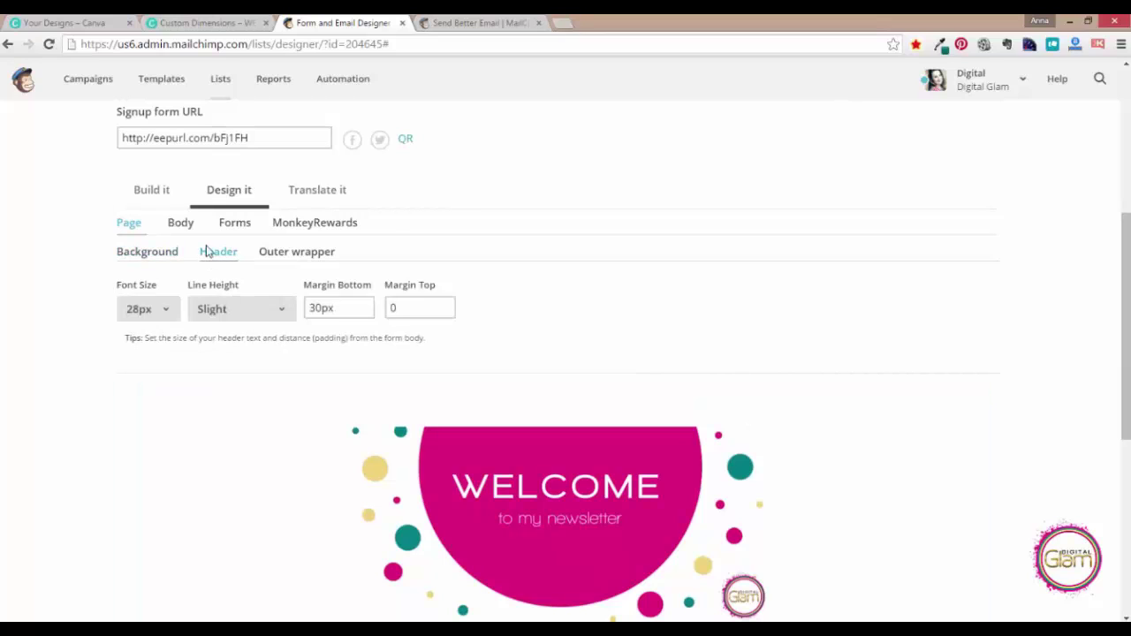
pyautogui.click(290, 256)
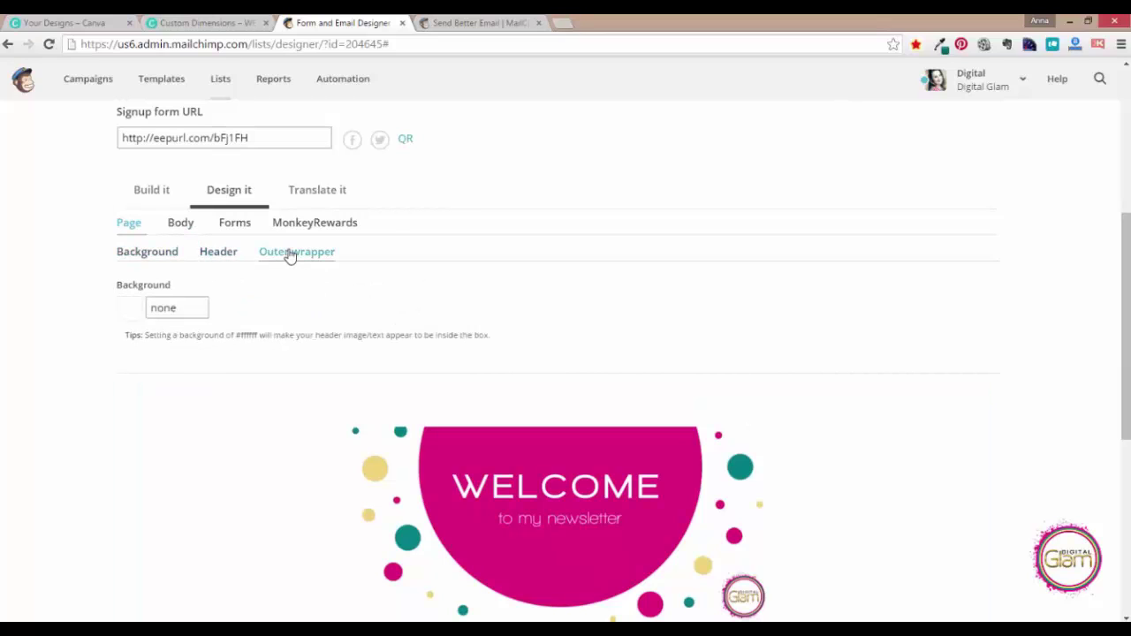
pyautogui.click(182, 226)
pyautogui.click(236, 256)
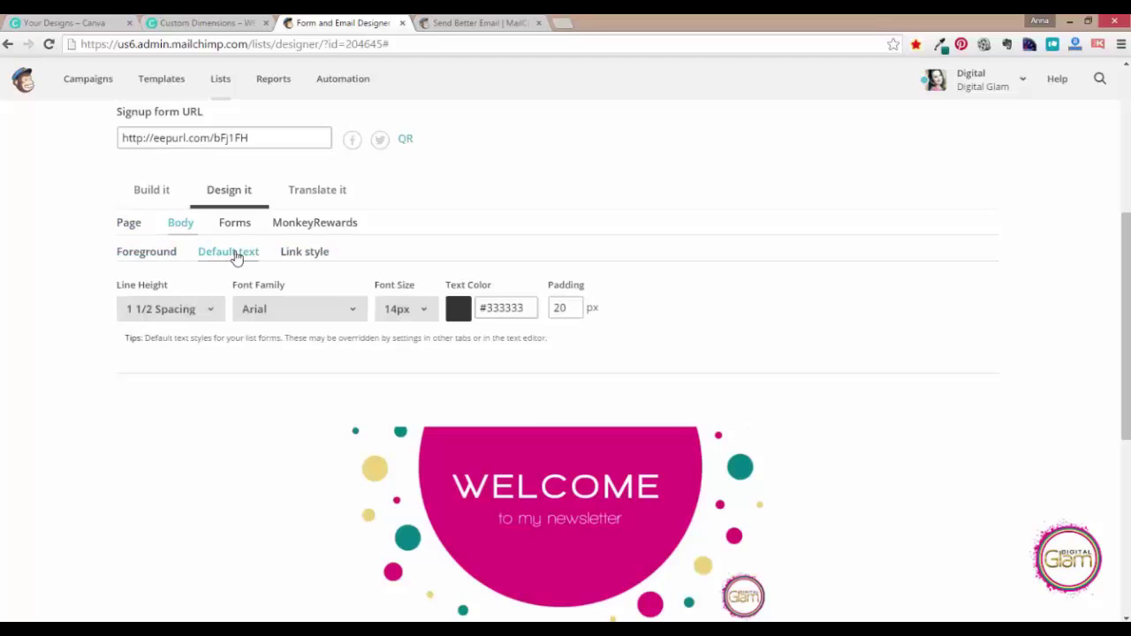
pyautogui.click(354, 312)
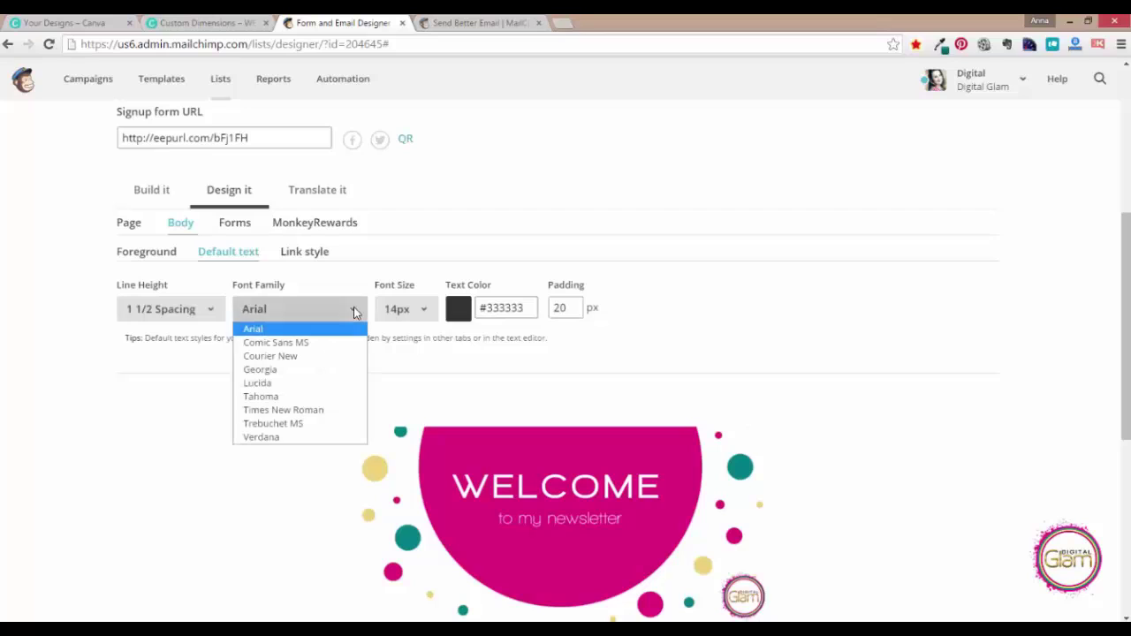
pyautogui.click(288, 371)
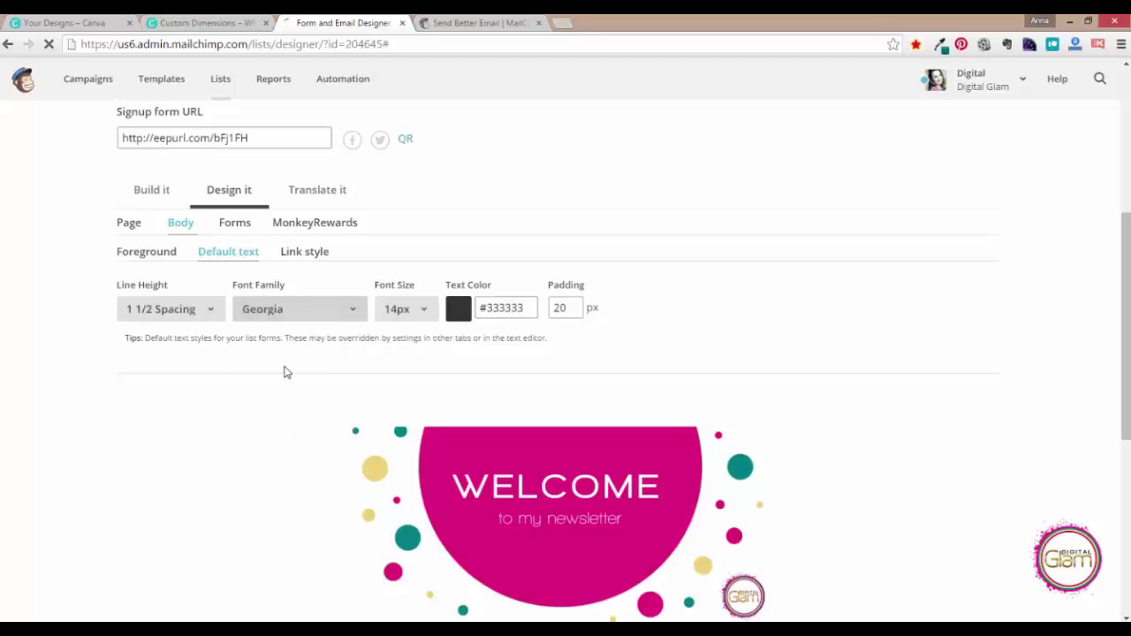
# Change the Link style text colour from #336699 to brand pink #de1a79
pyautogui.click(317, 256)
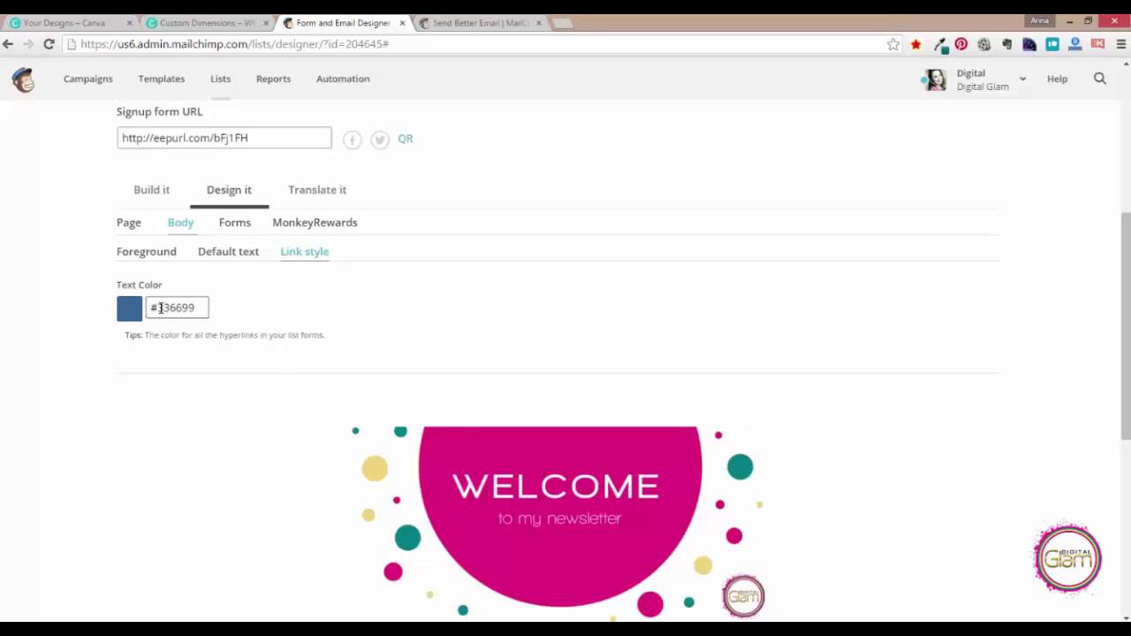
pyautogui.click(296, 629)
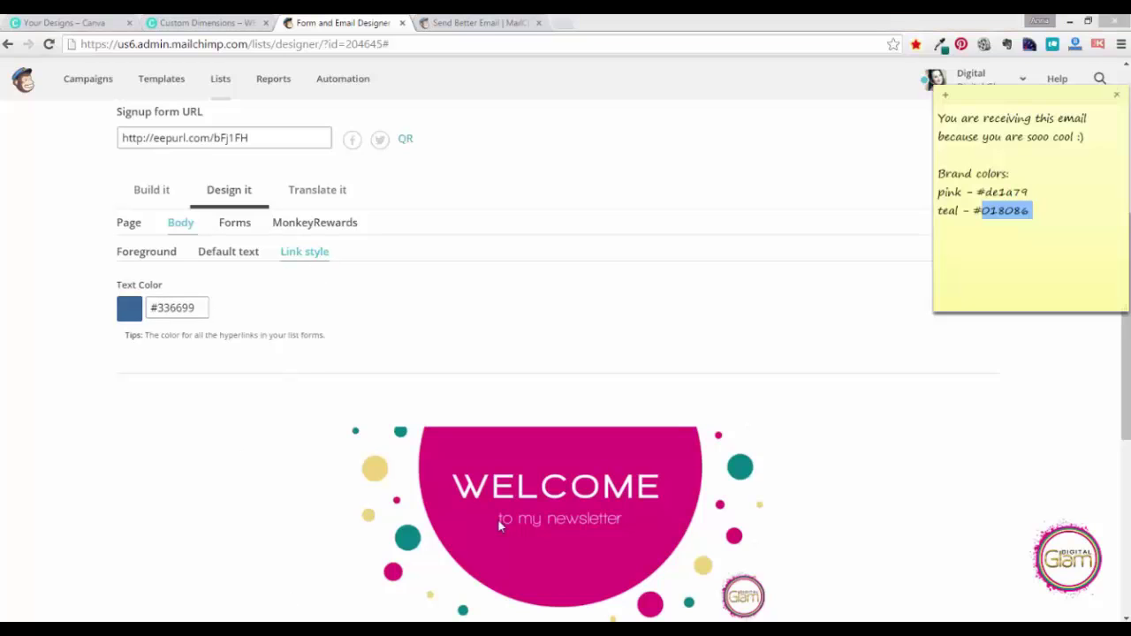
pyautogui.moveTo(1037, 196); pyautogui.dragTo(1003, 191)
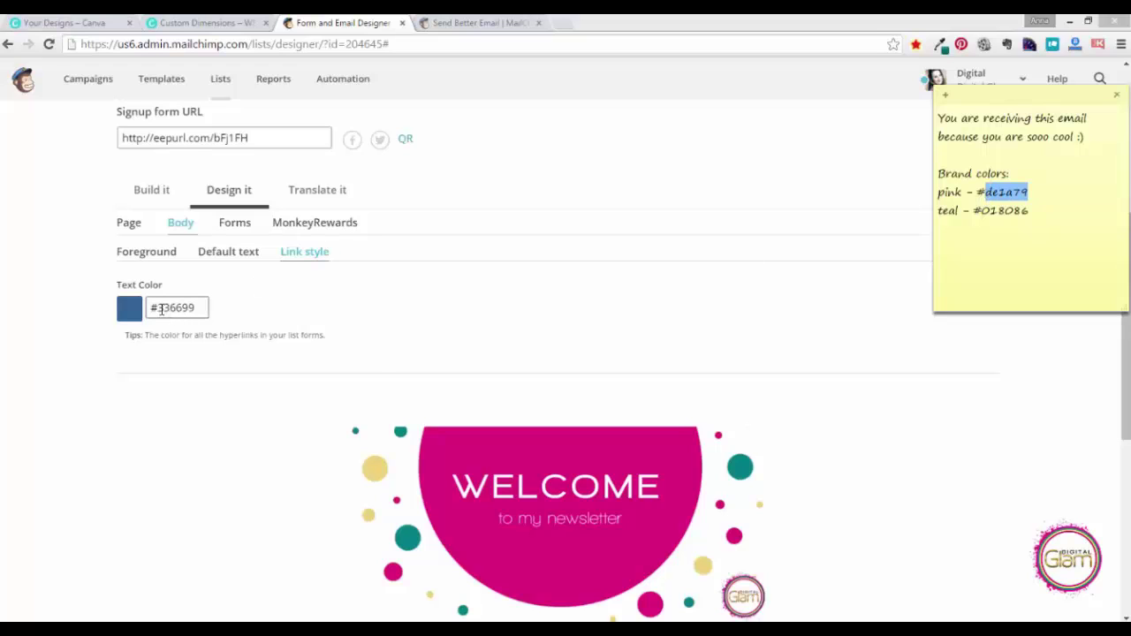
pyautogui.moveTo(159, 308); pyautogui.dragTo(225, 305)
pyautogui.write('de1a79')
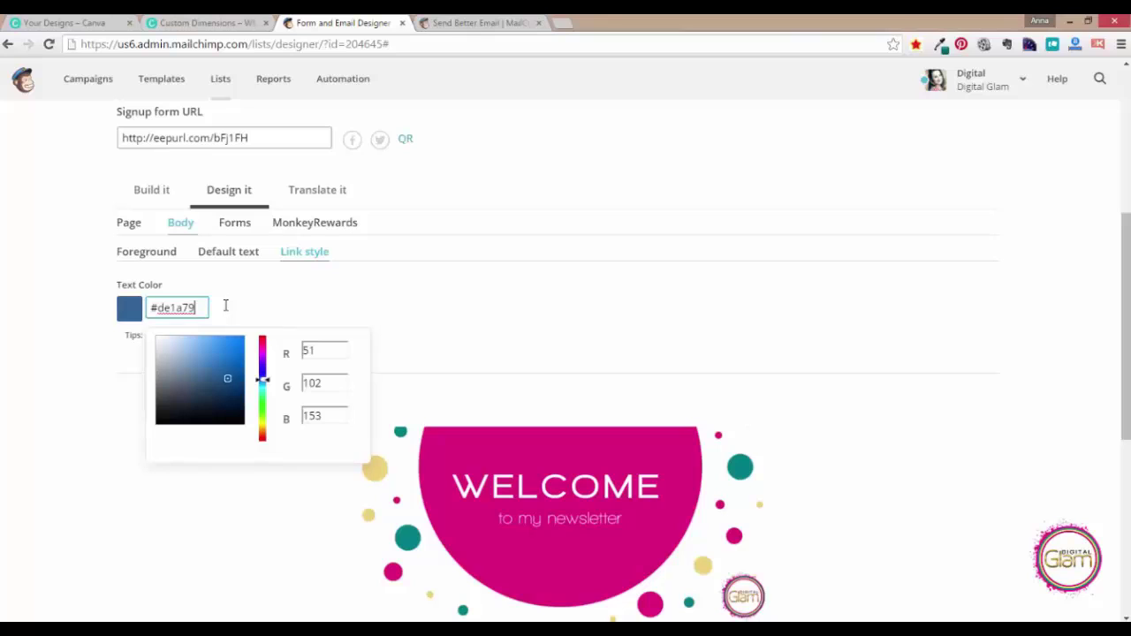
pyautogui.click(294, 307)
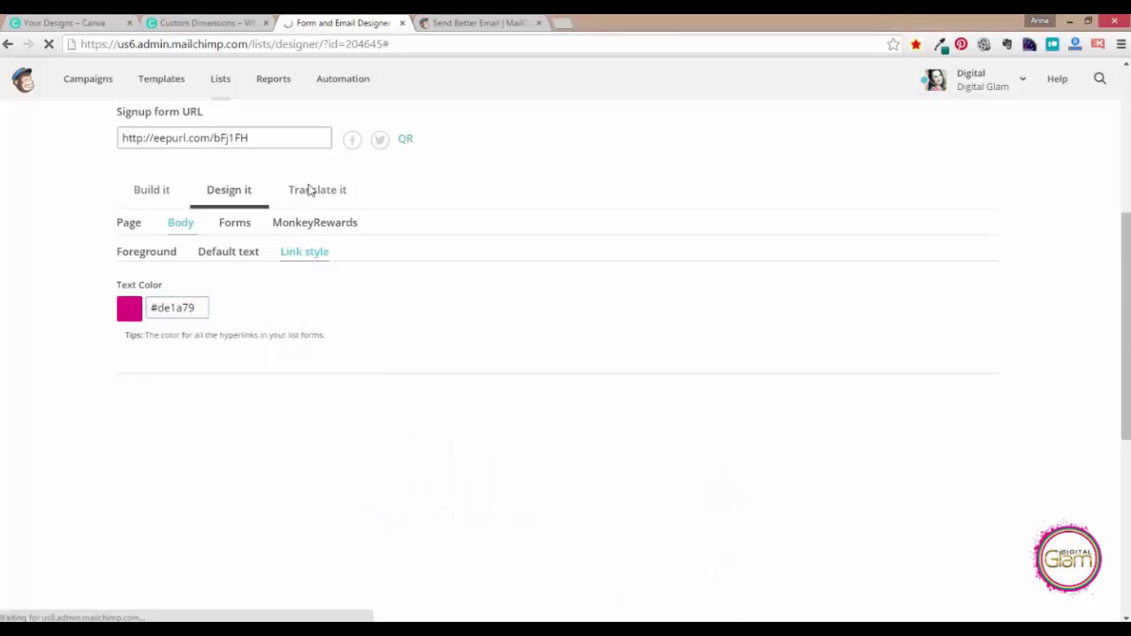
# Set the form's field text font to Georgia with text colour #333
pyautogui.click(235, 226)
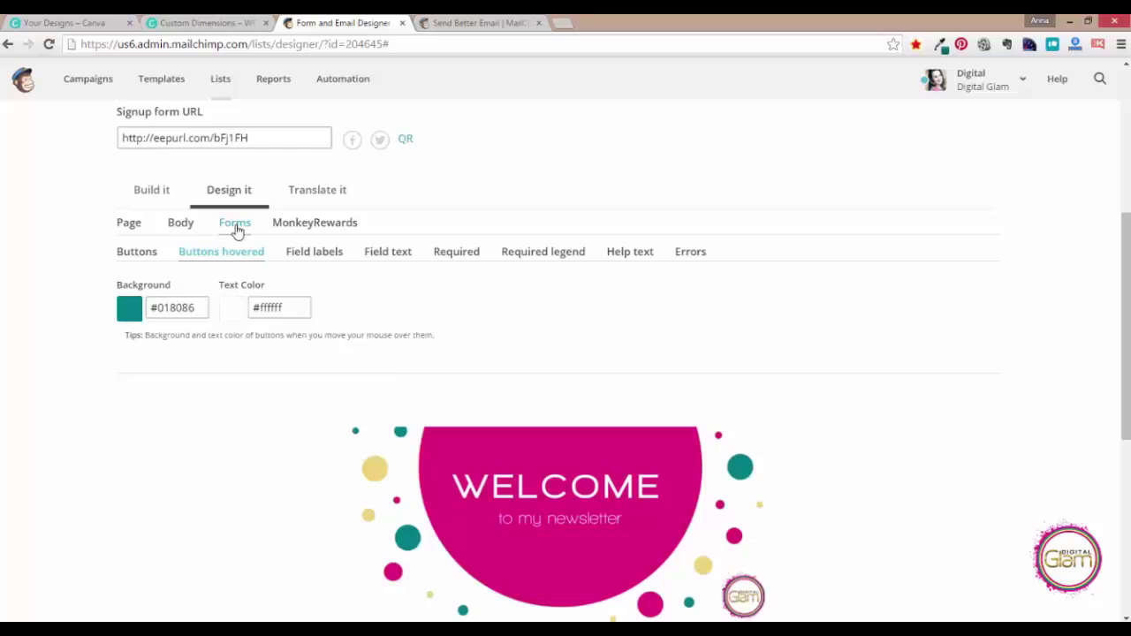
pyautogui.click(143, 256)
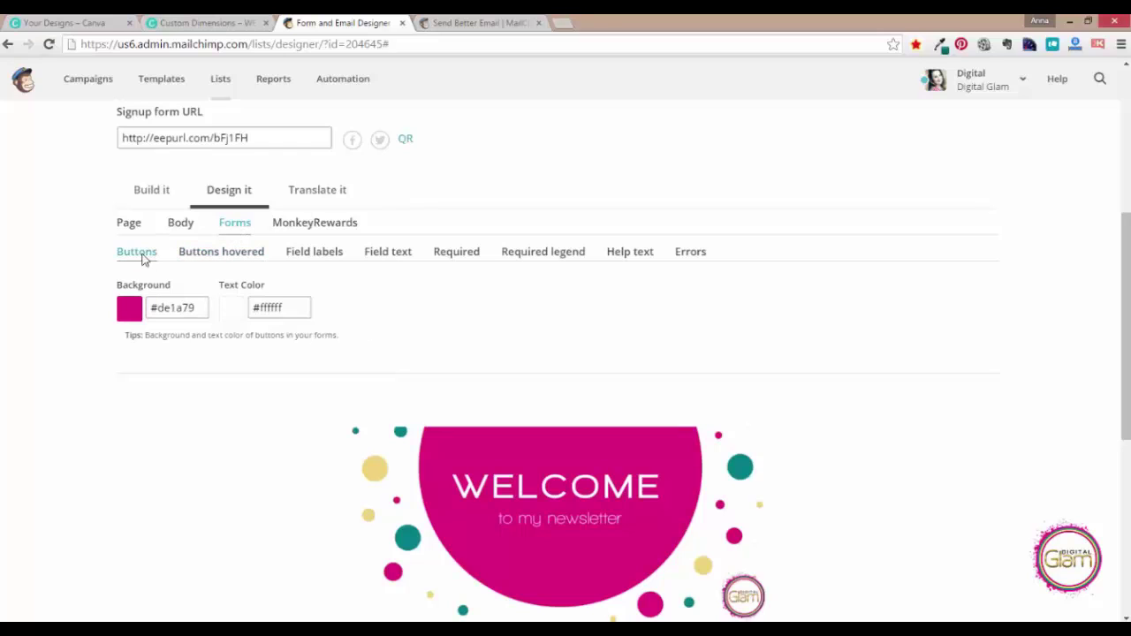
pyautogui.click(243, 254)
pyautogui.click(324, 255)
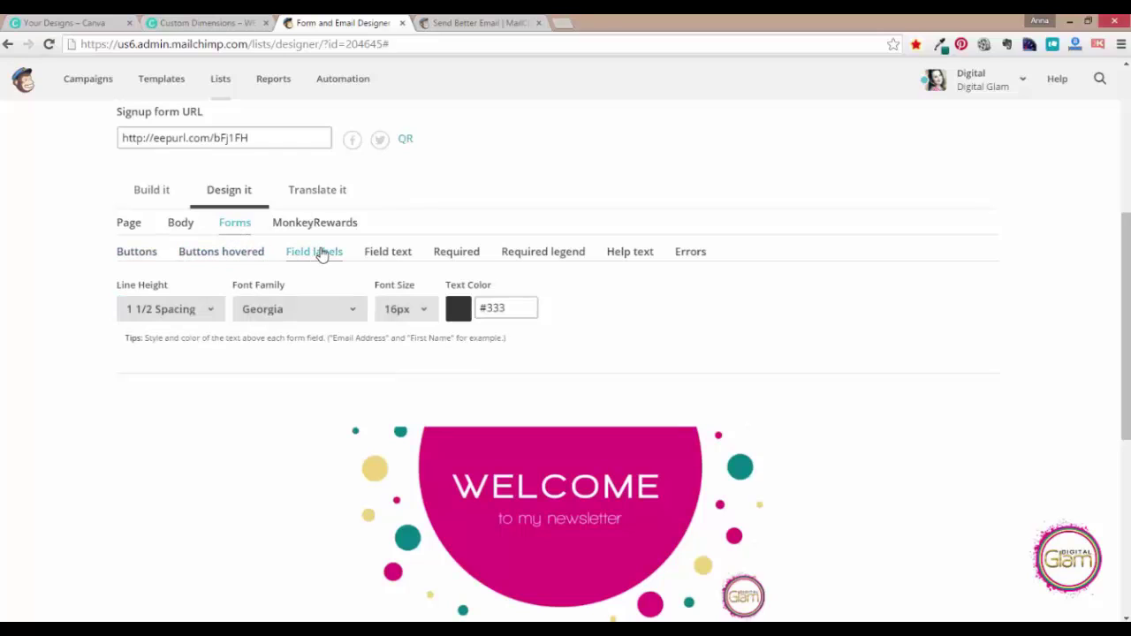
pyautogui.click(403, 257)
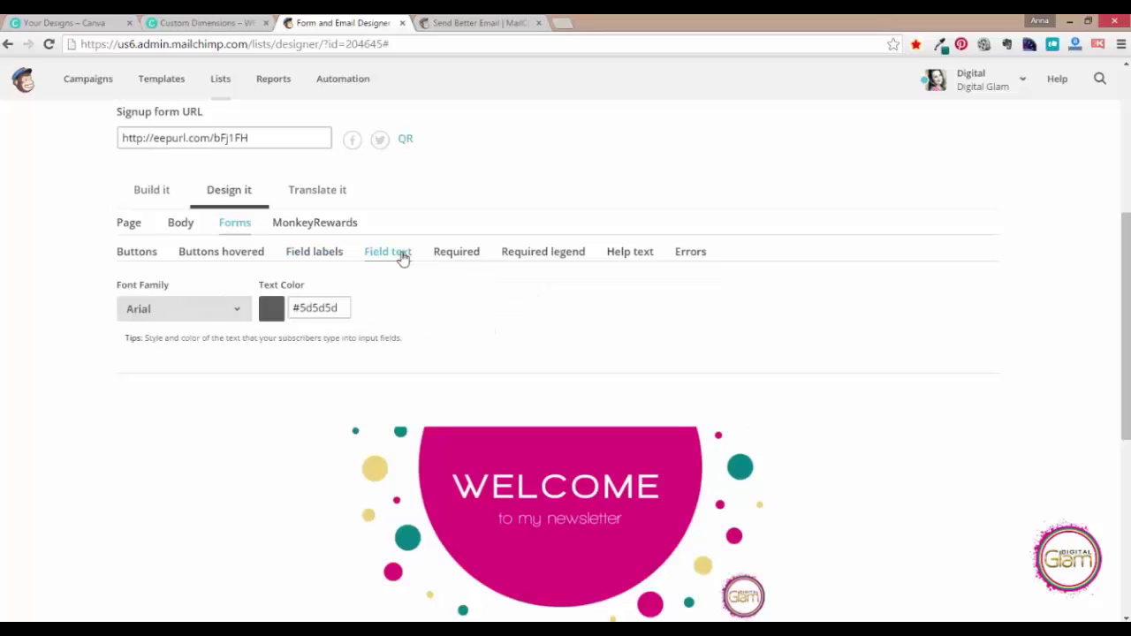
pyautogui.click(235, 308)
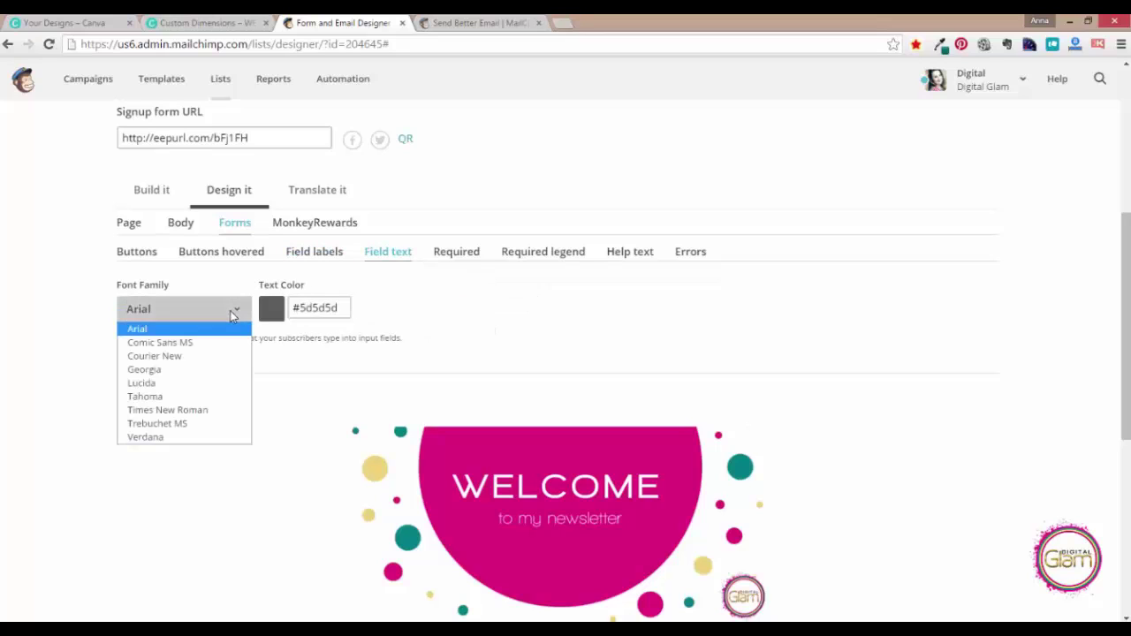
pyautogui.click(189, 370)
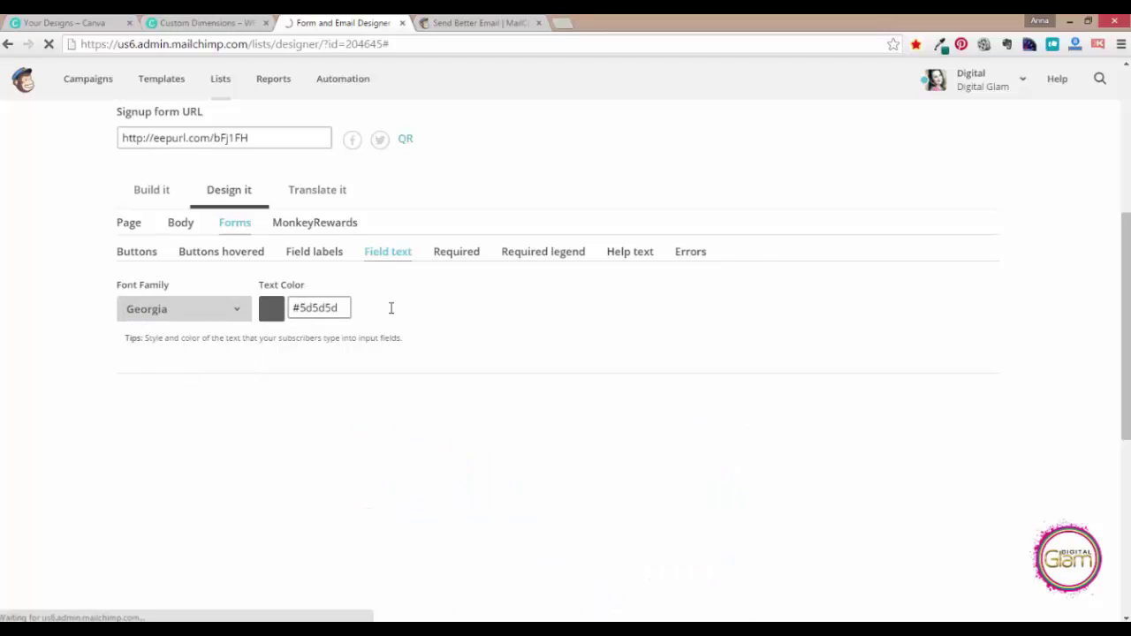
pyautogui.click(318, 307)
pyautogui.write('#333')
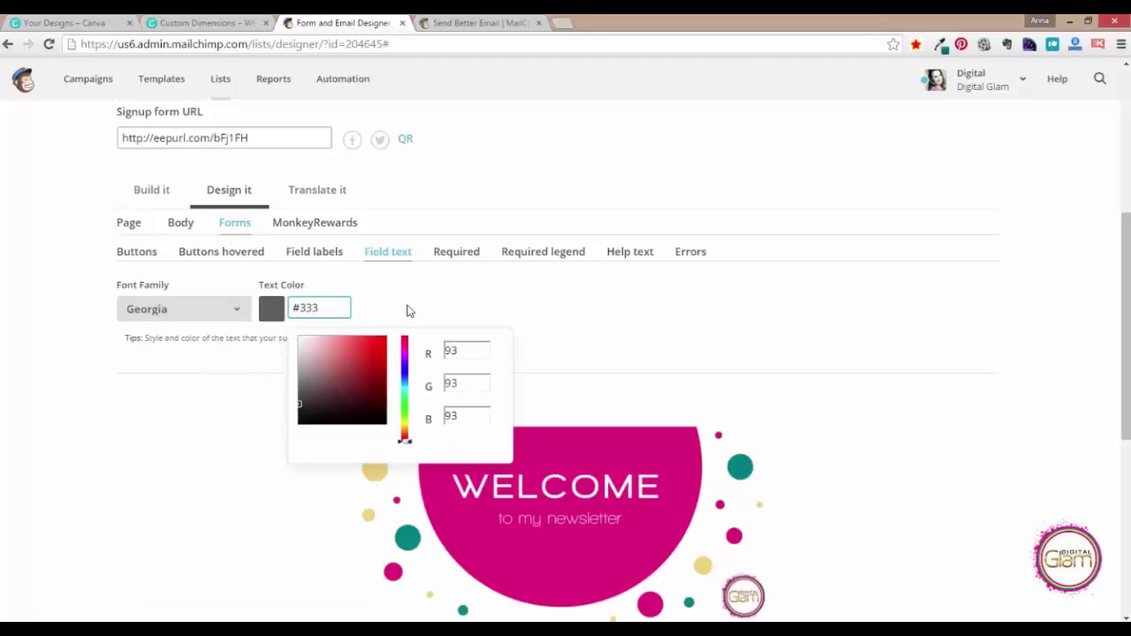
pyautogui.click(495, 312)
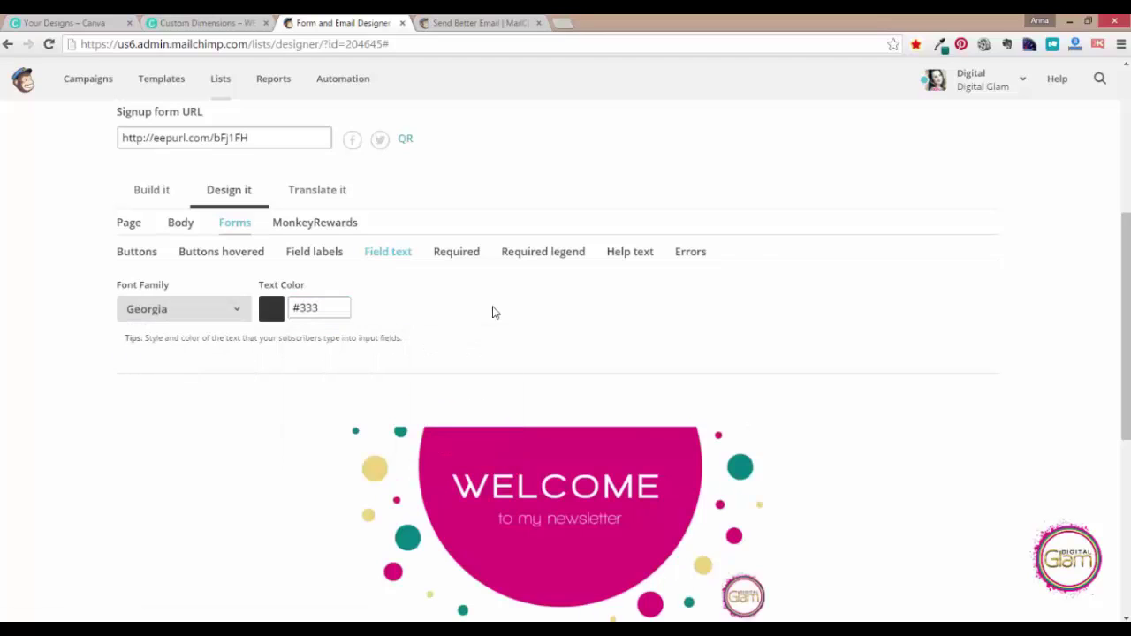
# Colour the required-field marker pink #de1a79
pyautogui.click(452, 253)
pyautogui.moveTo(160, 308); pyautogui.dragTo(204, 308)
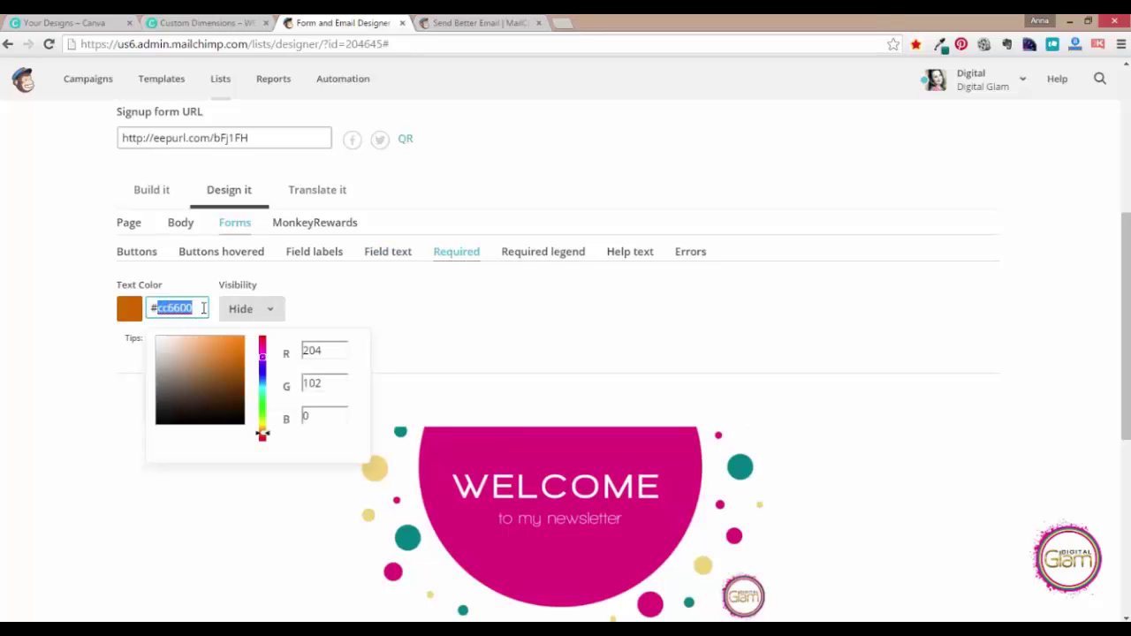
pyautogui.write('de1a79')
pyautogui.click(446, 293)
# Set the help text colour to pink #de1a79
pyautogui.click(541, 254)
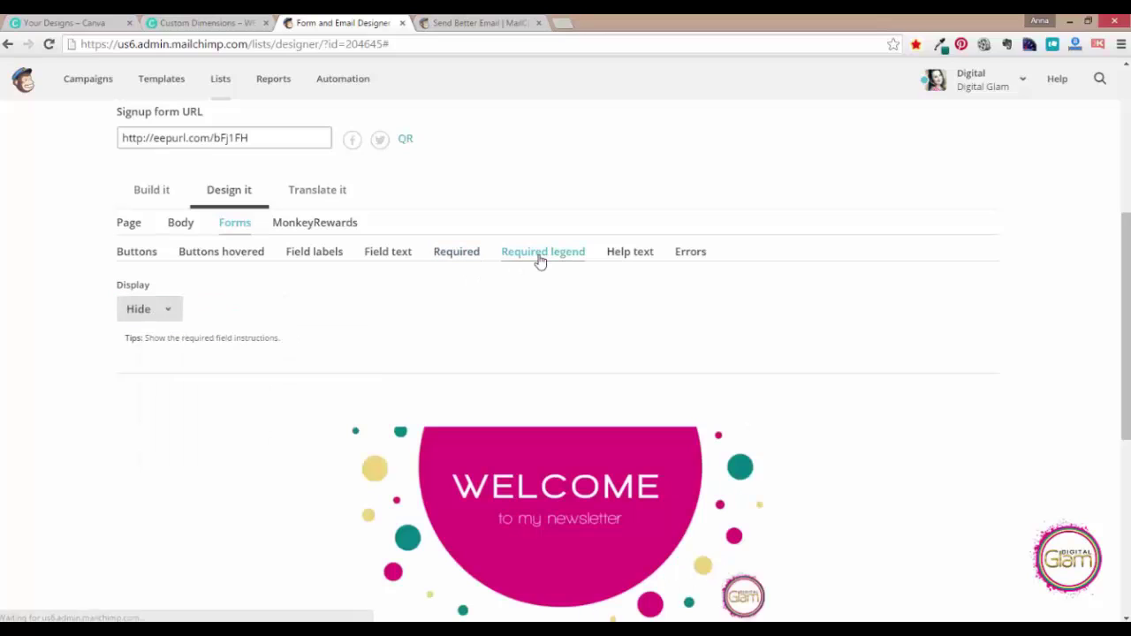
pyautogui.click(626, 254)
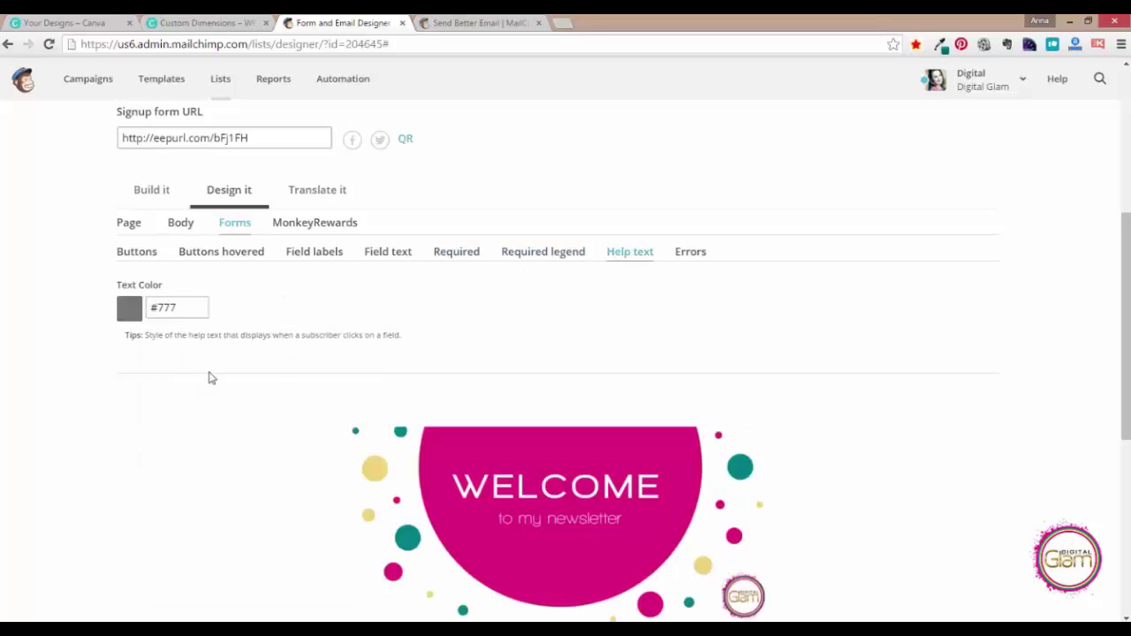
pyautogui.click(158, 307)
pyautogui.moveTo(157, 307); pyautogui.dragTo(198, 307)
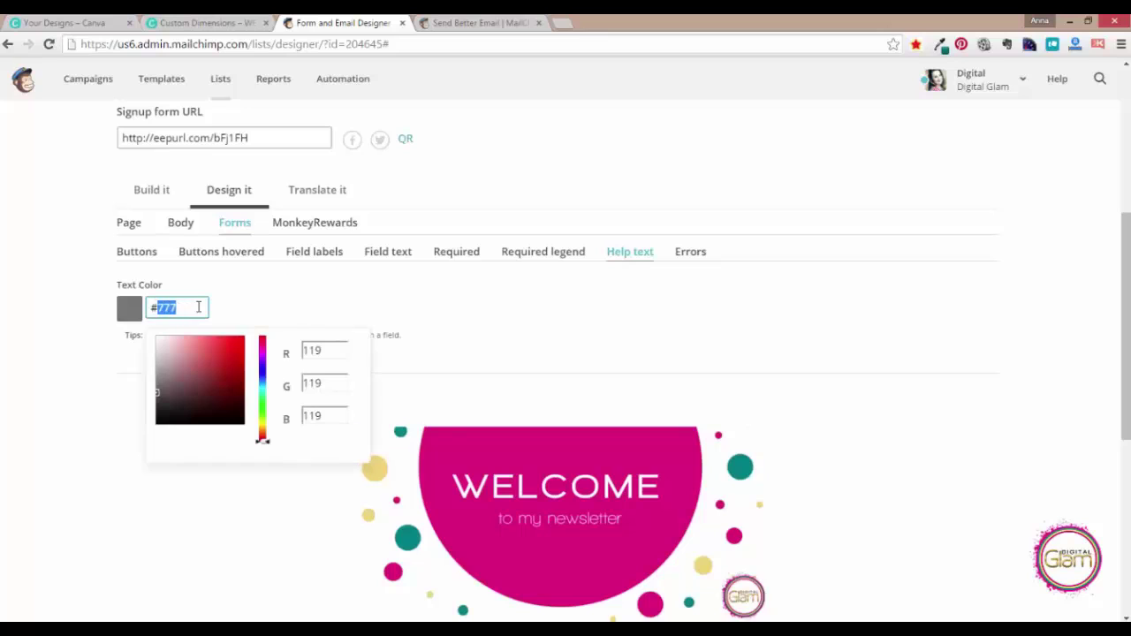
pyautogui.write('de1a79')
pyautogui.click(548, 306)
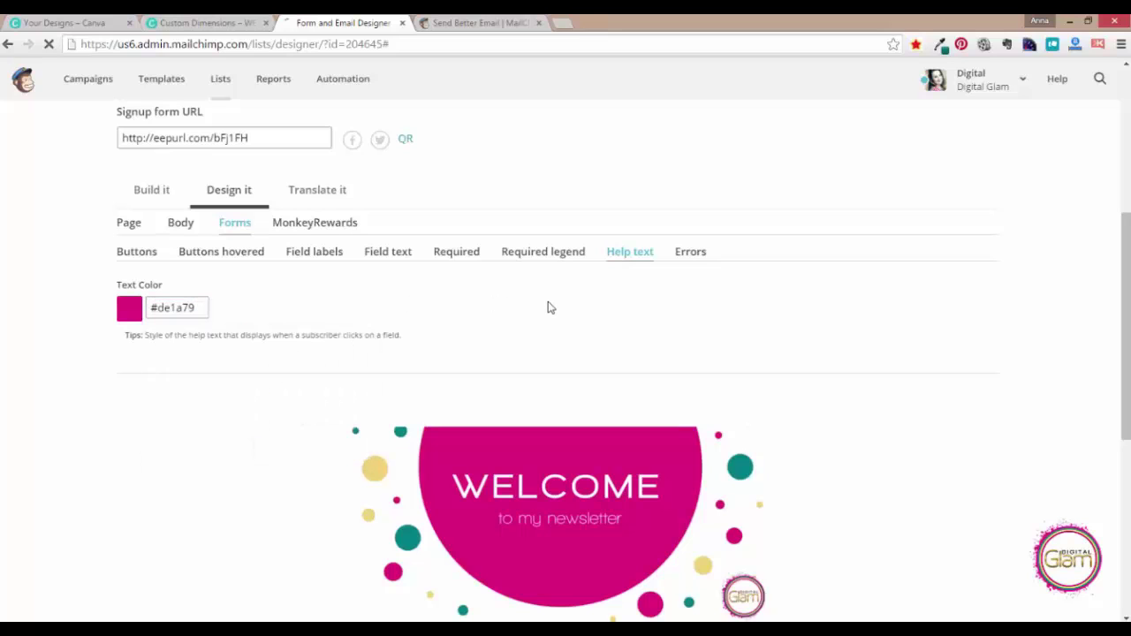
# Set the error message text colour to pink #de1a79
pyautogui.click(695, 256)
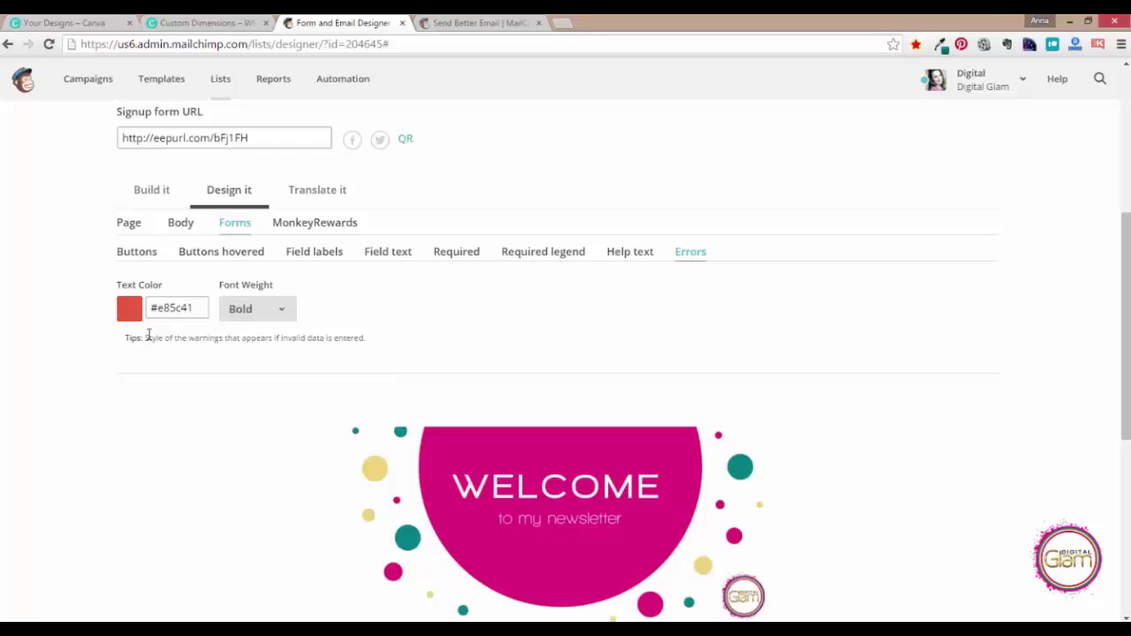
pyautogui.click(157, 307)
pyautogui.moveTo(157, 308); pyautogui.dragTo(205, 311)
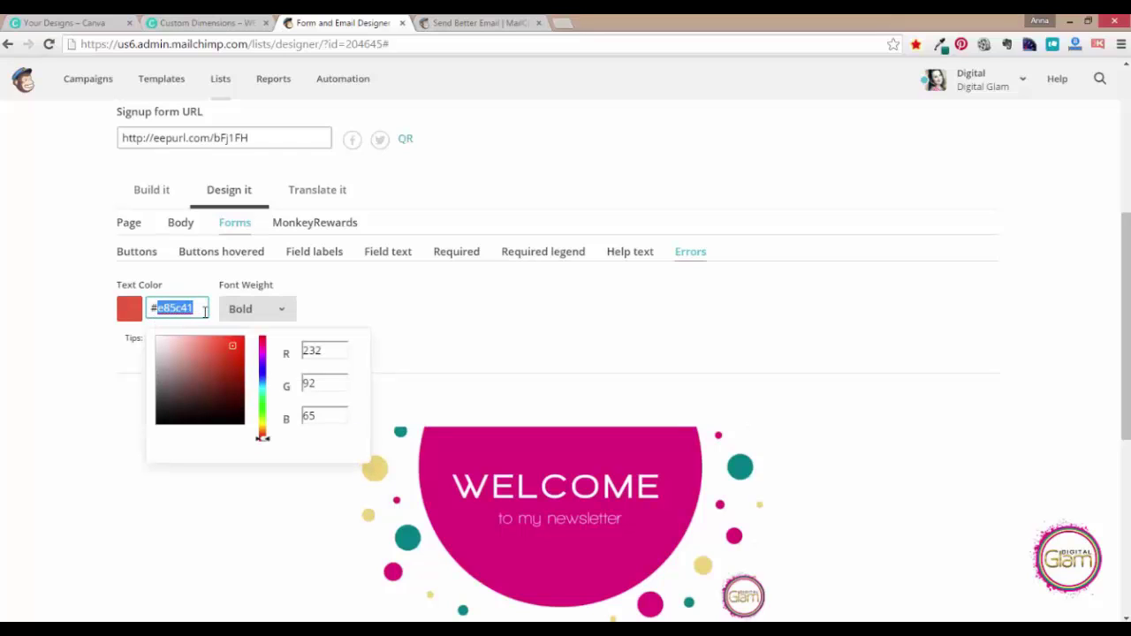
pyautogui.write('de1a79')
pyautogui.click(473, 305)
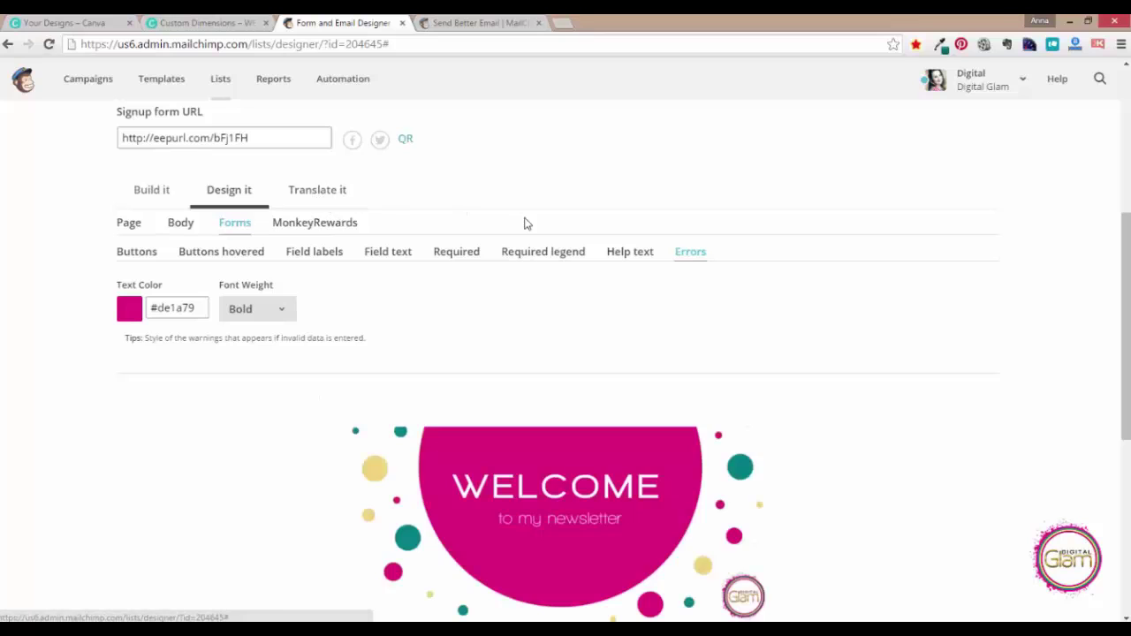
pyautogui.moveTo(1123, 336); pyautogui.dragTo(1124, 509)
# Switch the designer to the Signup "thank you" page and scroll to its "Almost finished..." preview
pyautogui.scroll(3, 1098, 392)
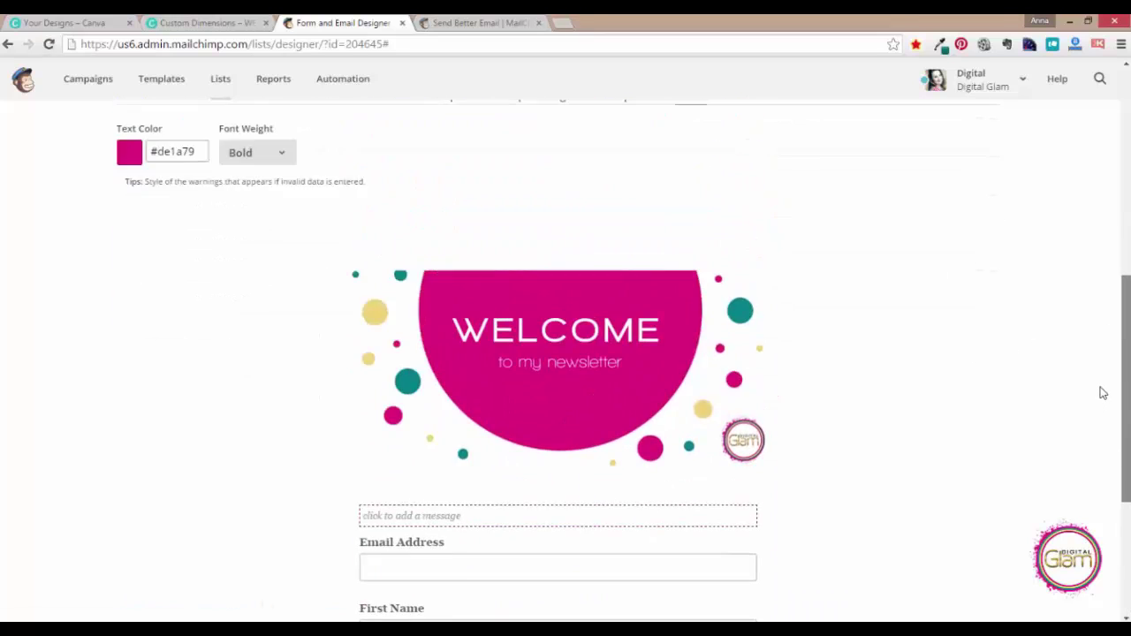
pyautogui.scroll(2, 1105, 346)
pyautogui.scroll(1, 1095, 263)
pyautogui.scroll(1, 1083, 262)
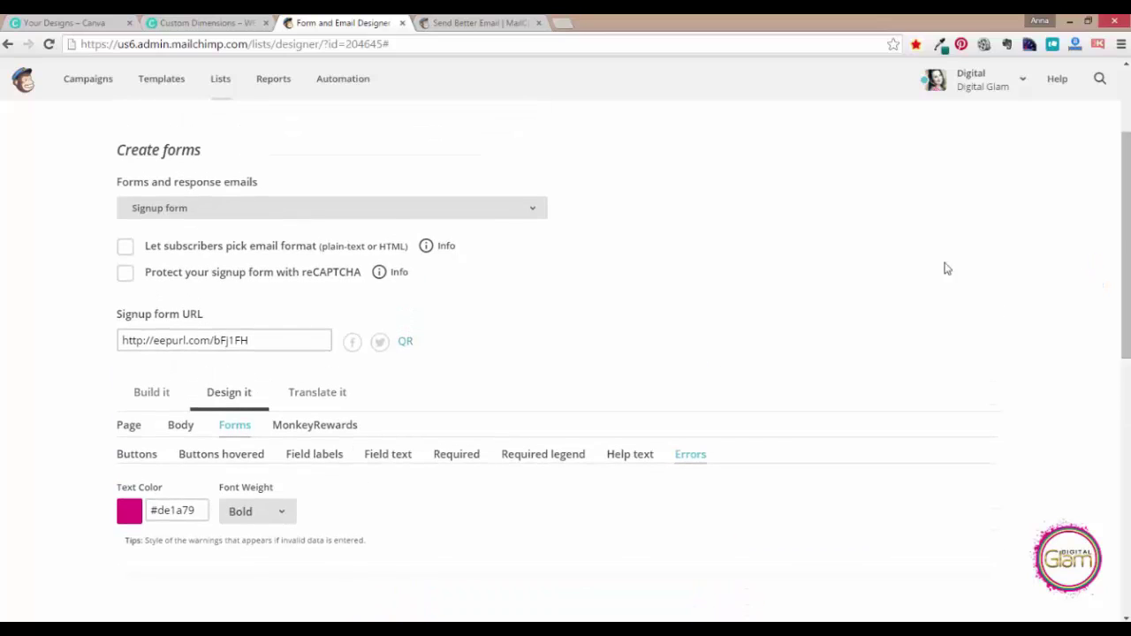
pyautogui.click(529, 210)
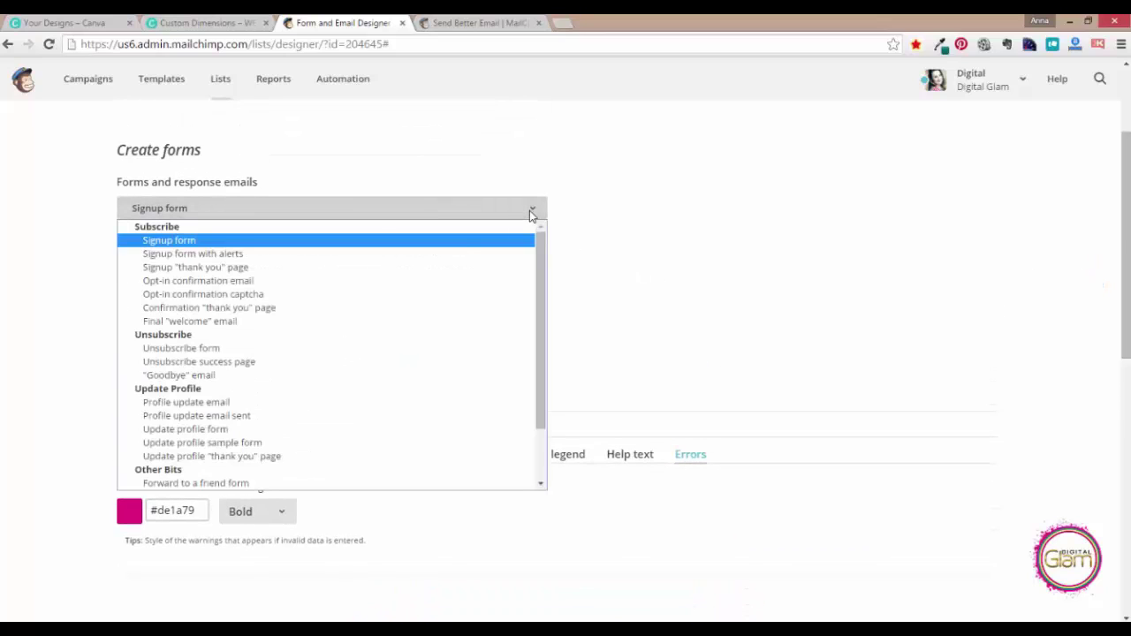
pyautogui.click(465, 269)
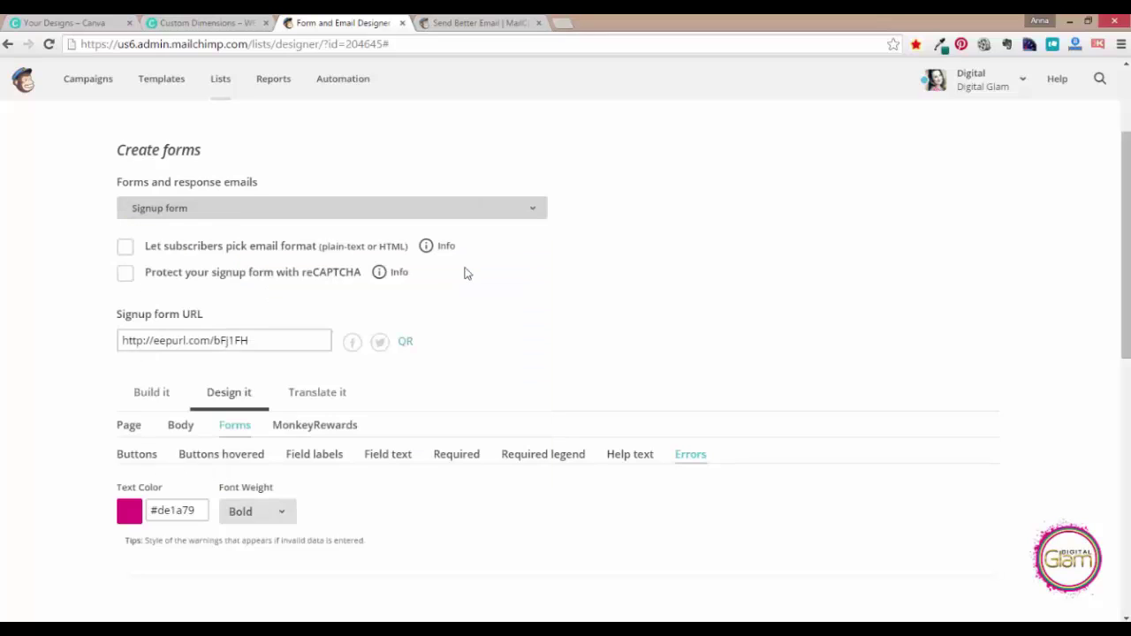
pyautogui.moveTo(1125, 277); pyautogui.dragTo(1125, 352)
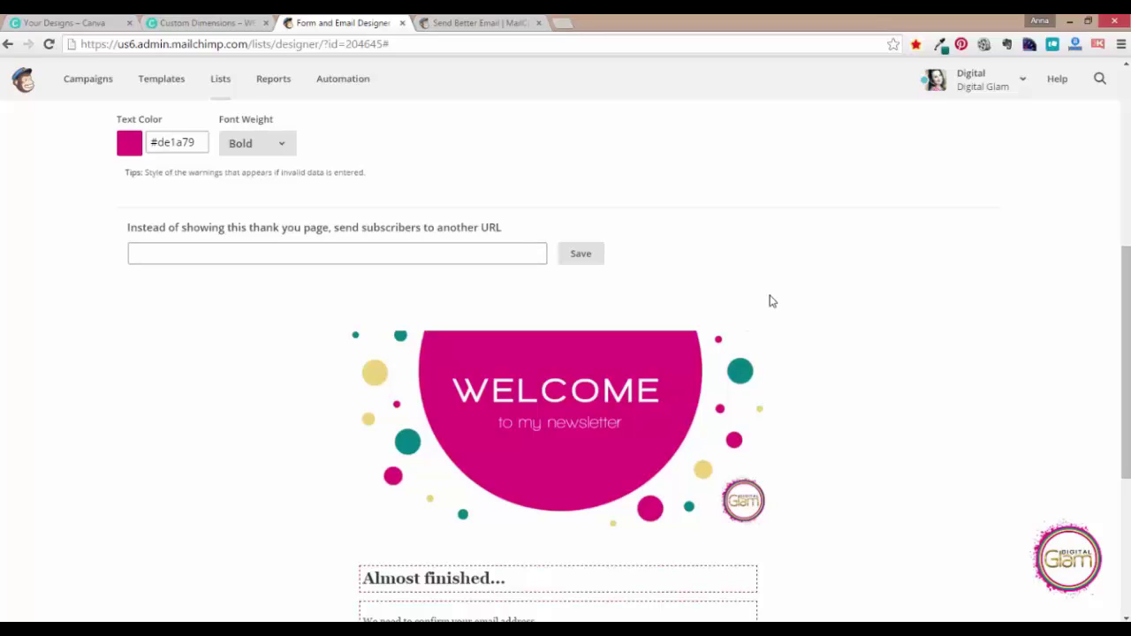
pyautogui.moveTo(1126, 295); pyautogui.dragTo(1126, 400)
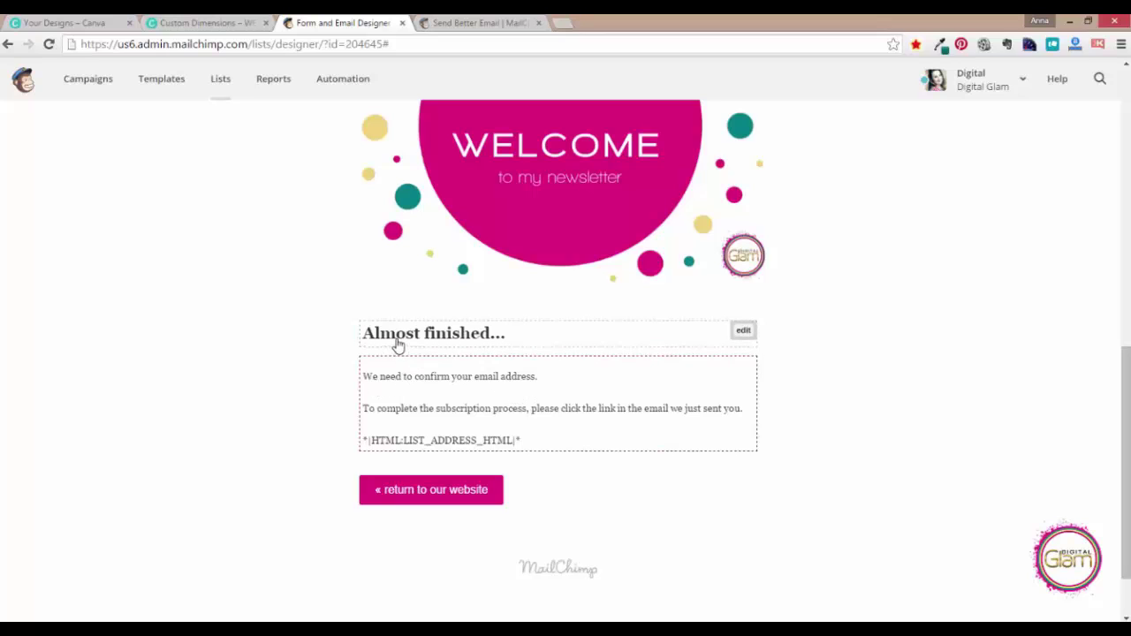
pyautogui.click(742, 331)
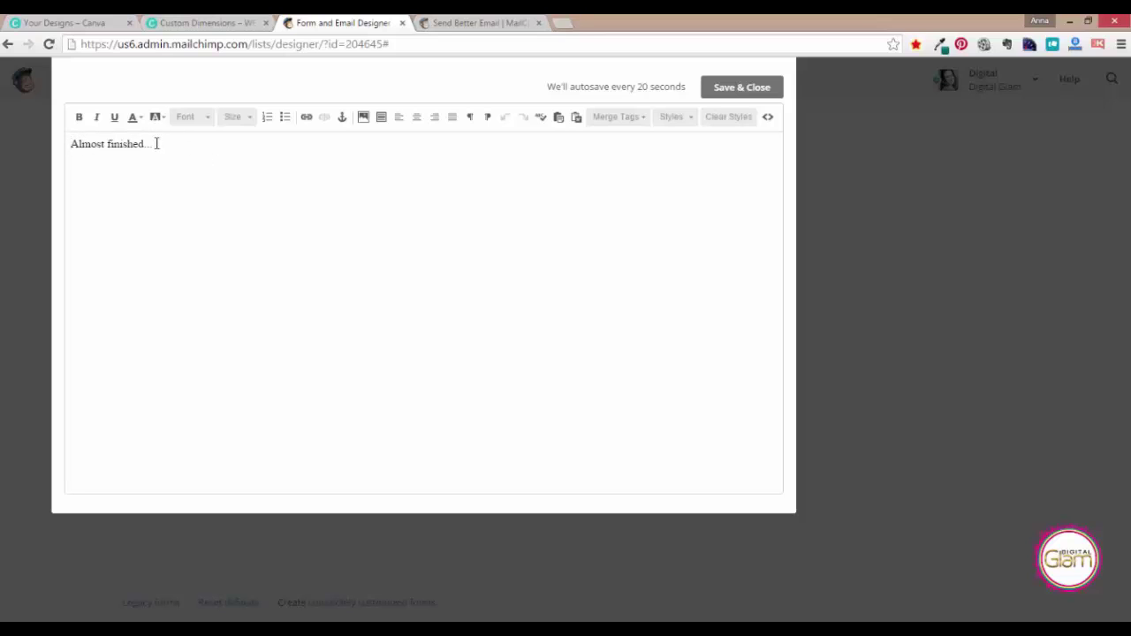
pyautogui.click(747, 93)
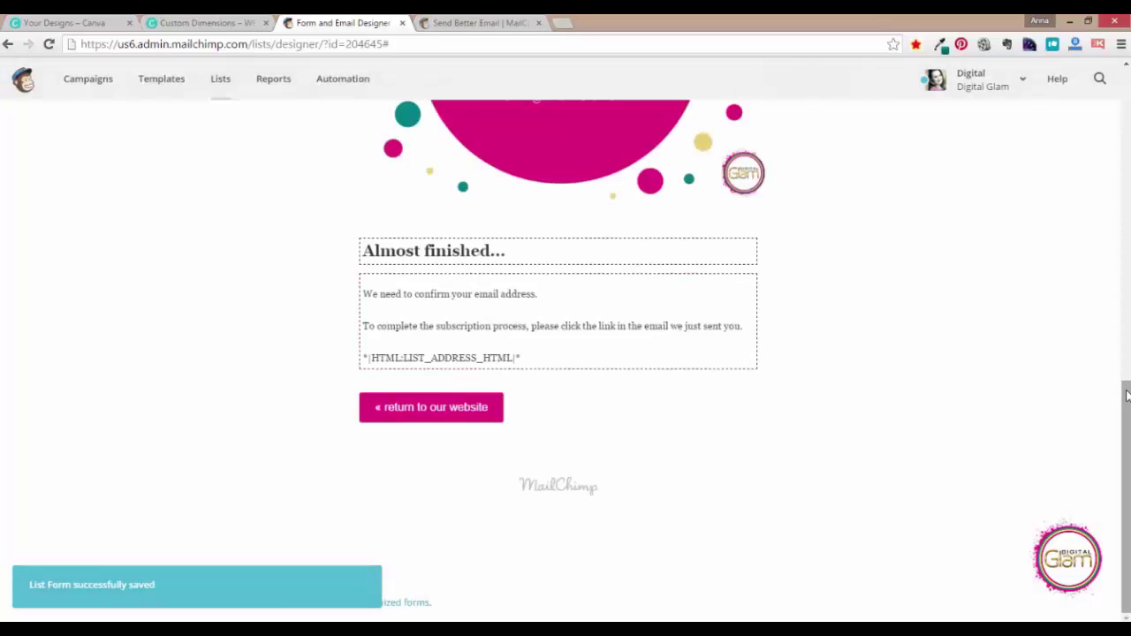
# Switch to the Opt-in confirmation email and scroll to its "Please Confirm Subscription" preview
pyautogui.moveTo(1113, 379)
pyautogui.mouseDown()
pyautogui.moveTo(1115, 262)
pyautogui.moveTo(1098, 177)
pyautogui.mouseUp()
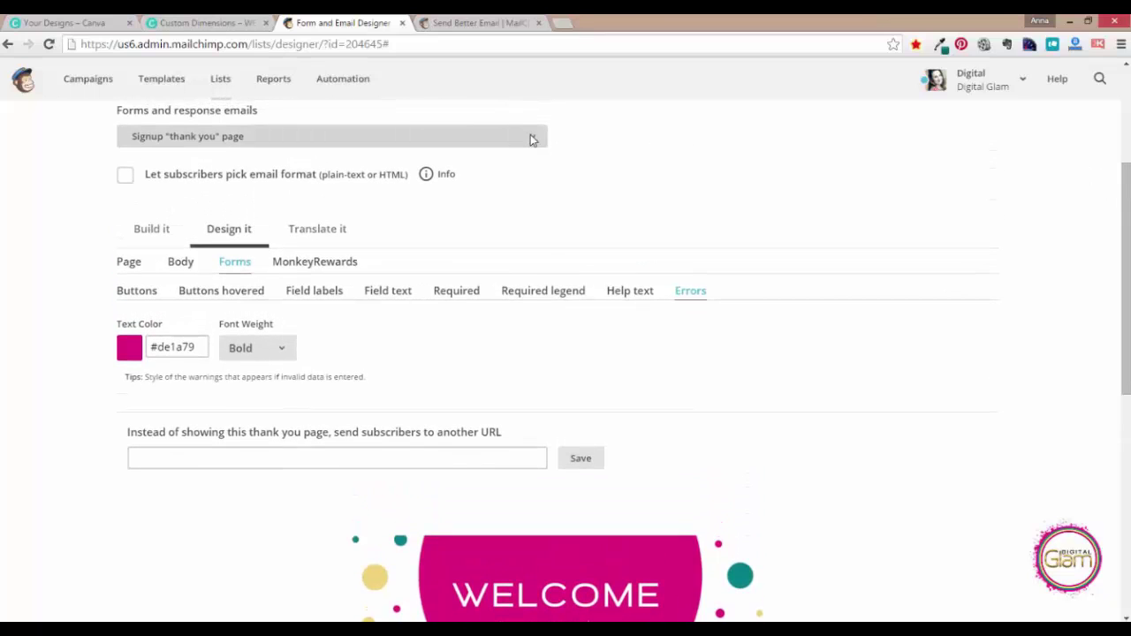
pyautogui.click(530, 136)
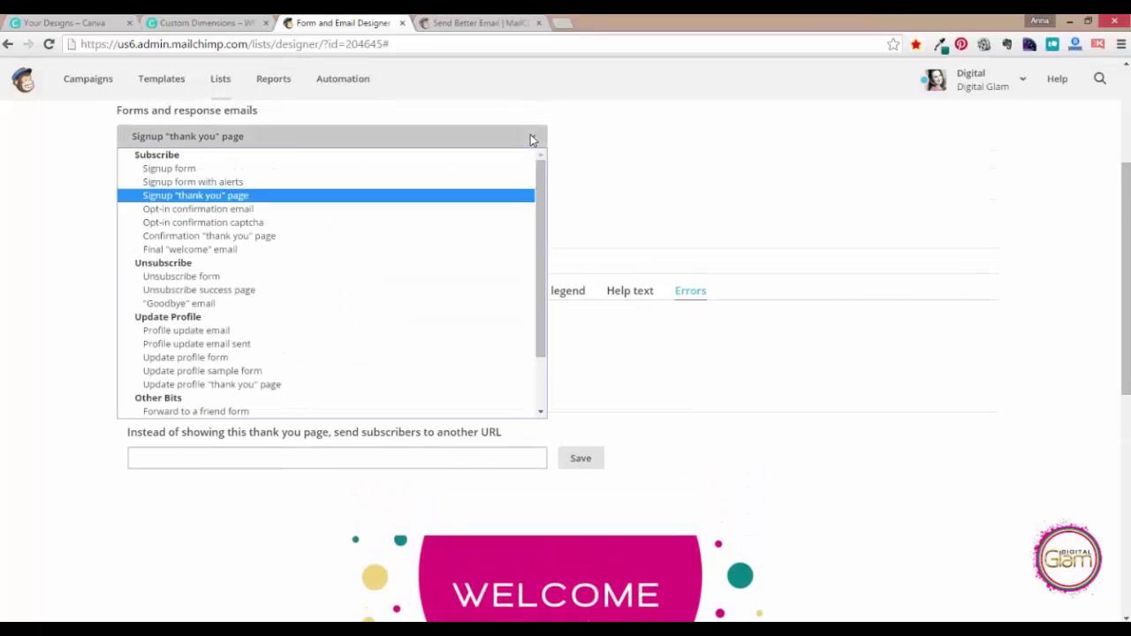
pyautogui.click(433, 209)
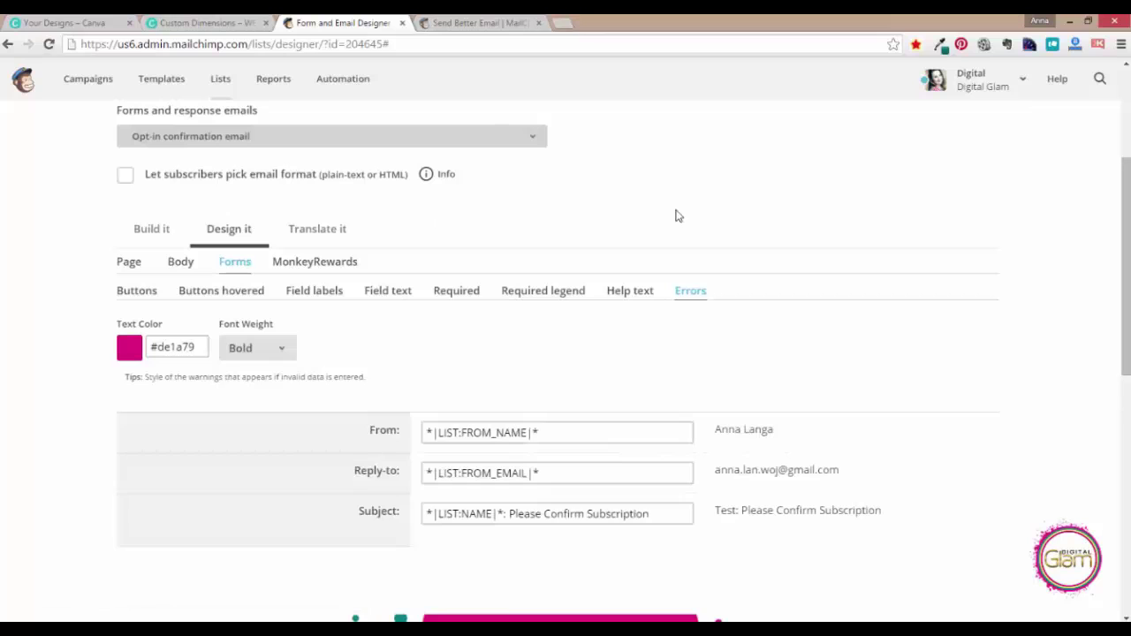
pyautogui.moveTo(1128, 231); pyautogui.dragTo(1127, 402)
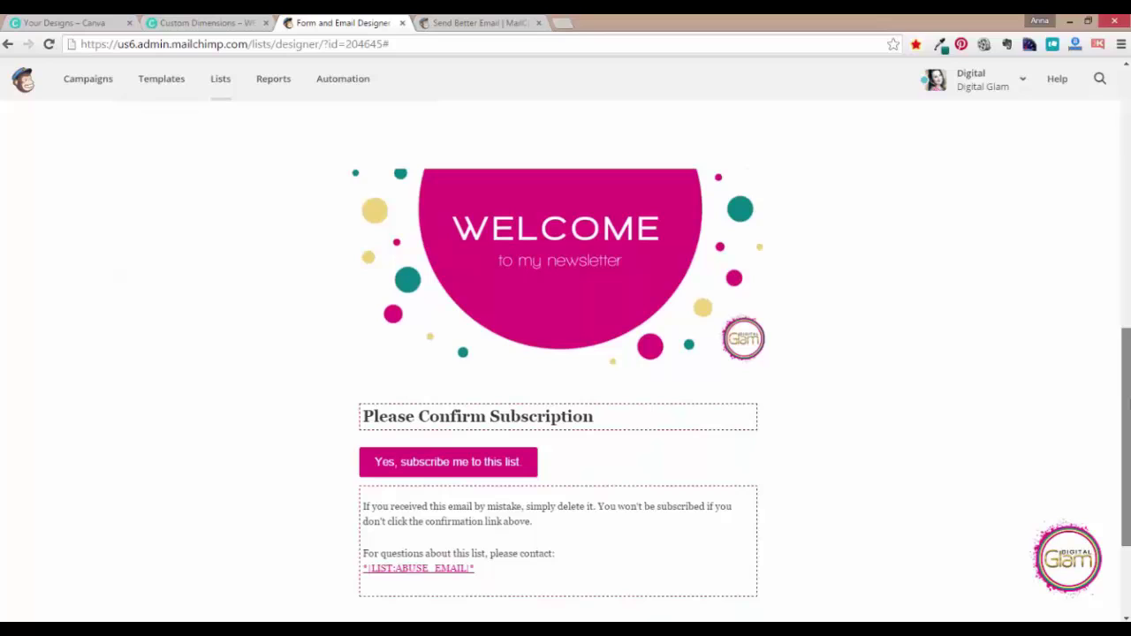
pyautogui.moveTo(1128, 402); pyautogui.dragTo(1128, 423)
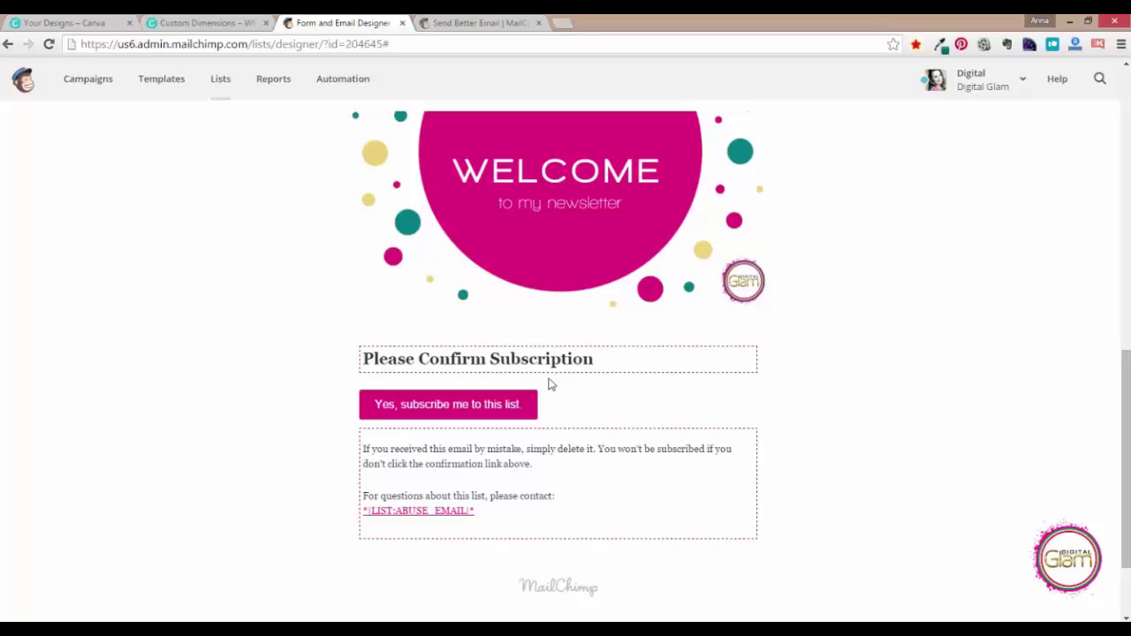
pyautogui.moveTo(558, 416)
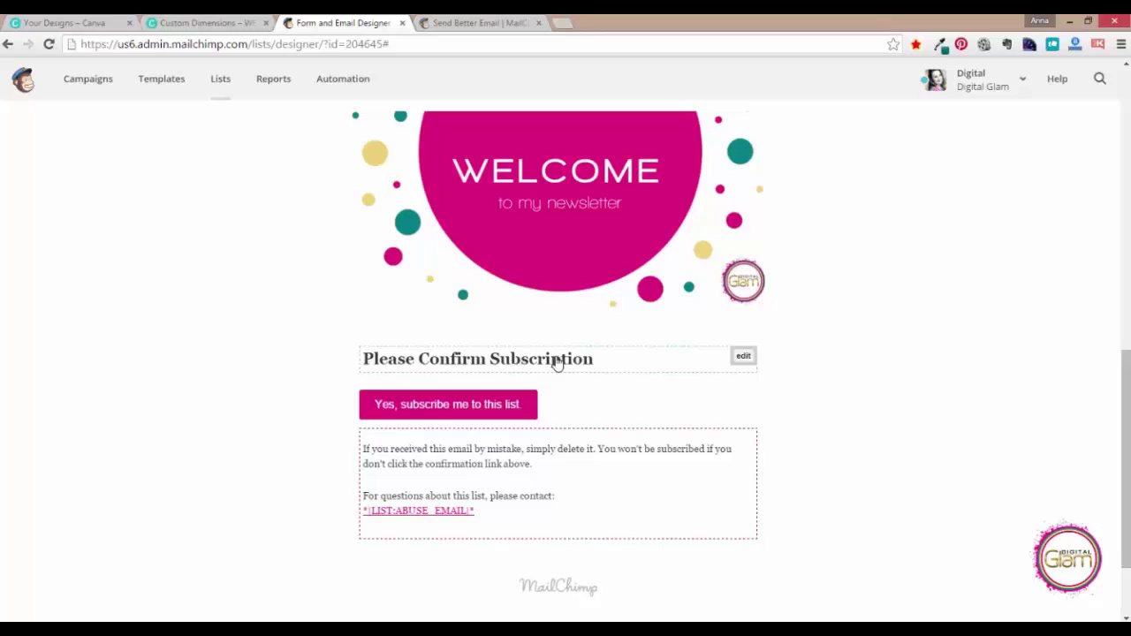
pyautogui.click(743, 358)
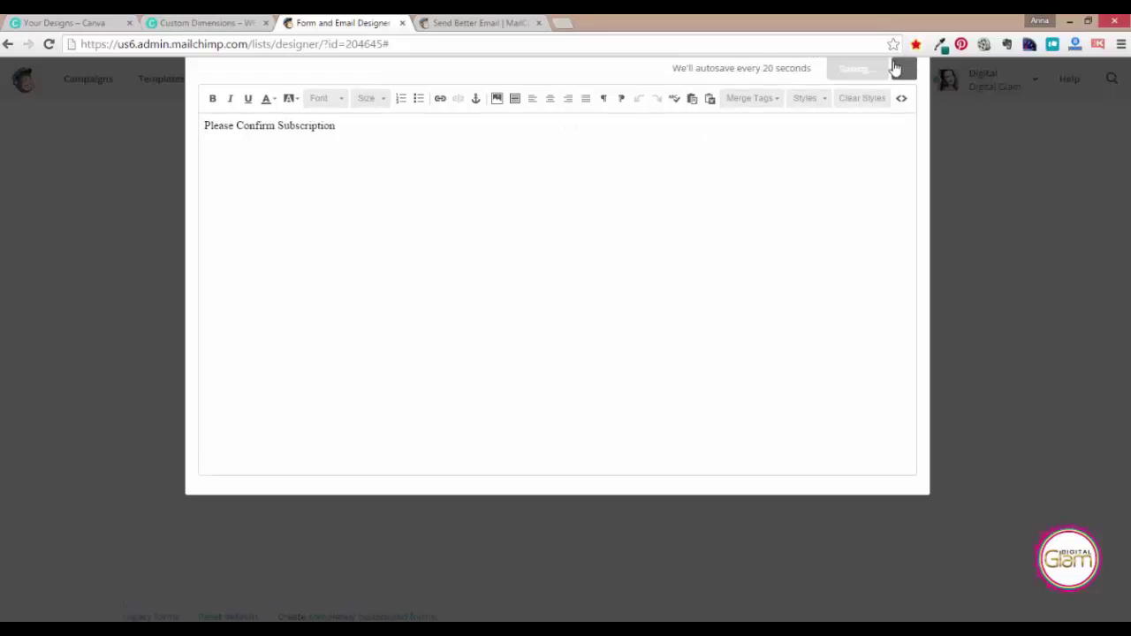
pyautogui.click(883, 70)
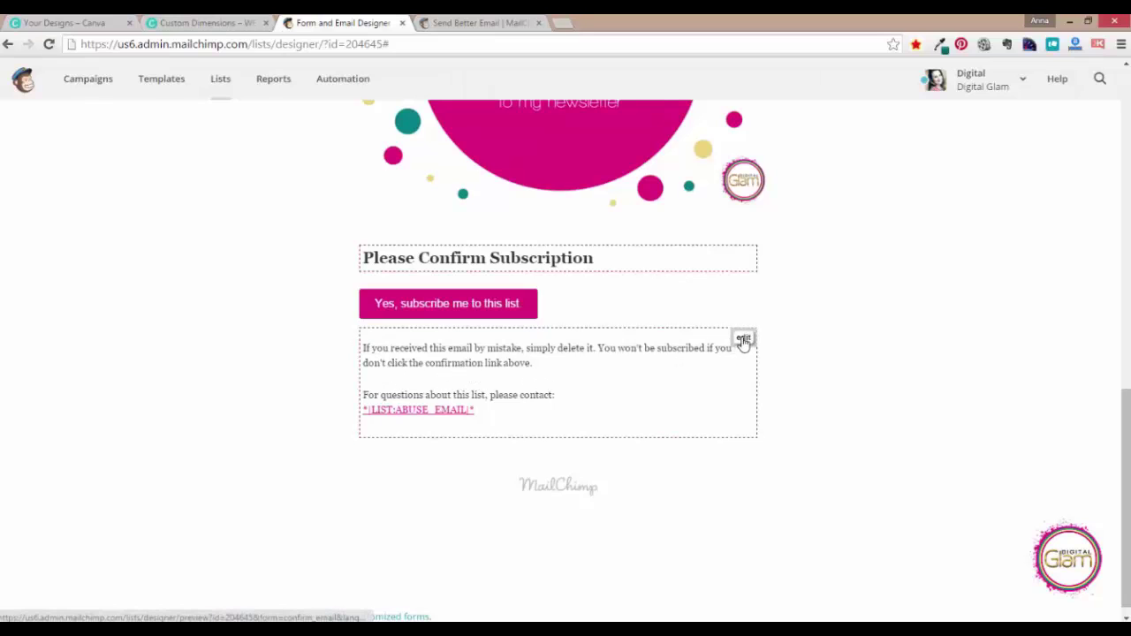
# Make the confirmation email's body text size 18 and add an empty line above it
pyautogui.click(743, 340)
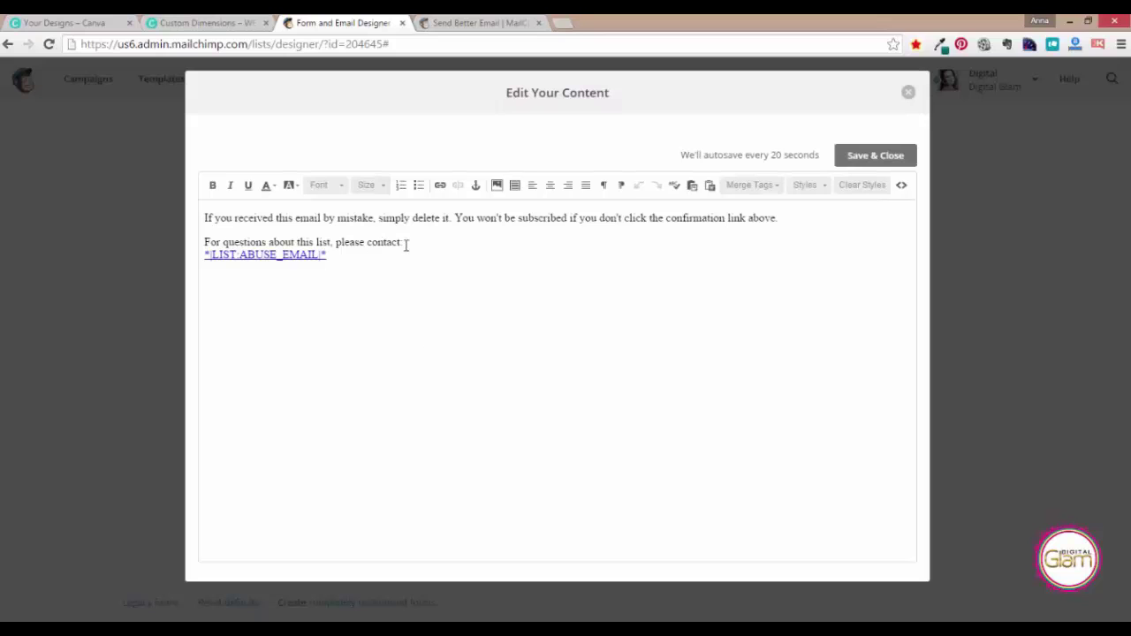
pyautogui.moveTo(412, 244); pyautogui.dragTo(202, 206)
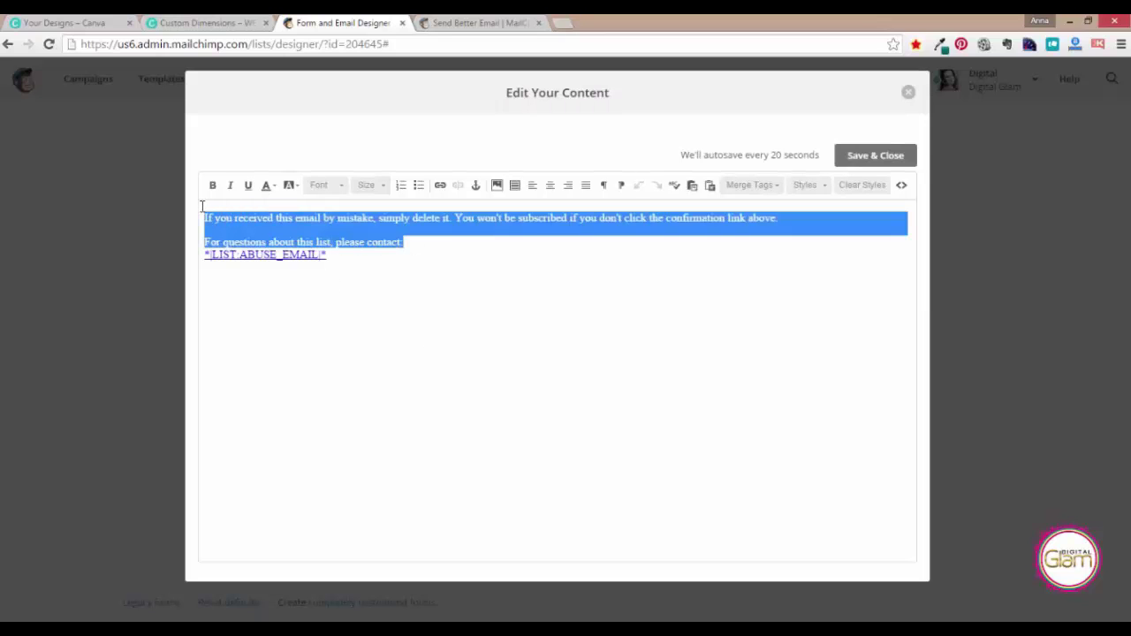
pyautogui.click(341, 187)
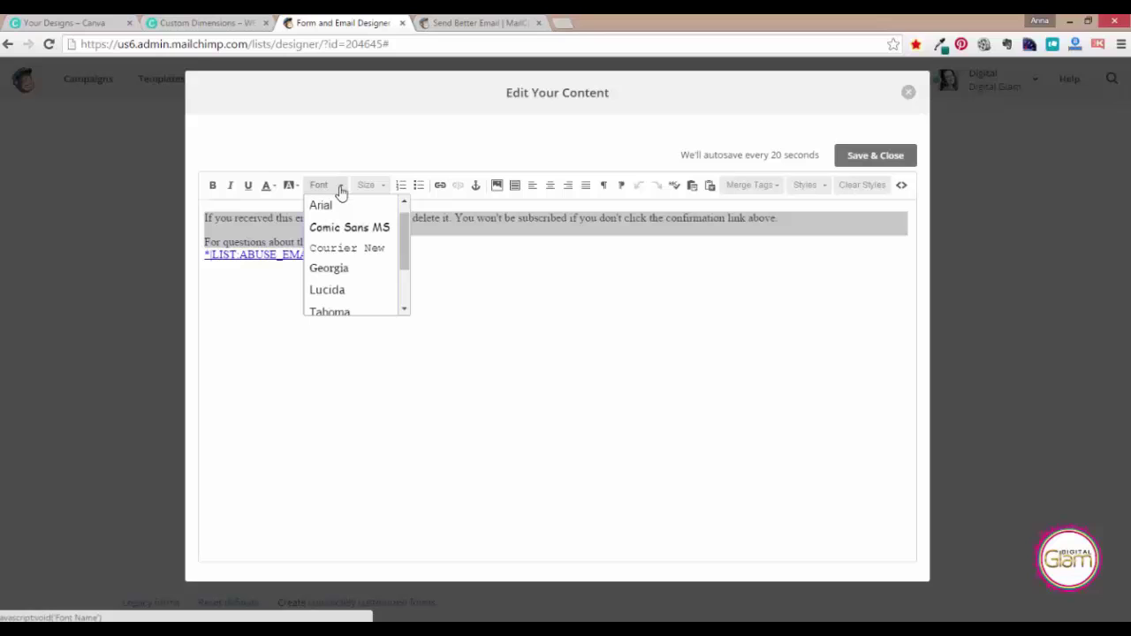
pyautogui.click(371, 186)
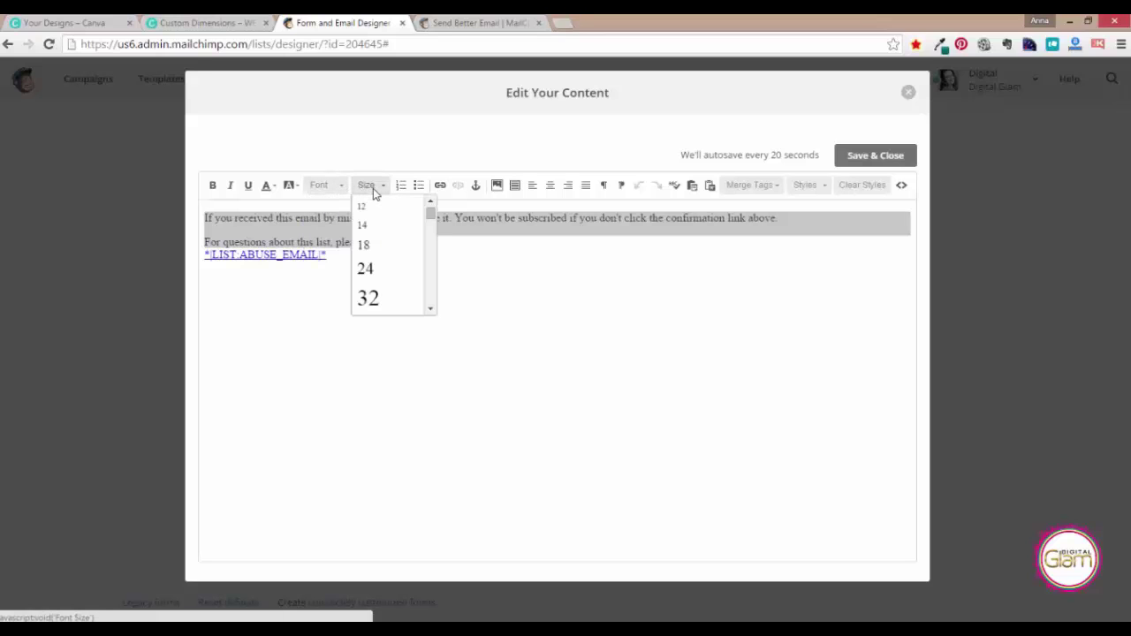
pyautogui.click(365, 246)
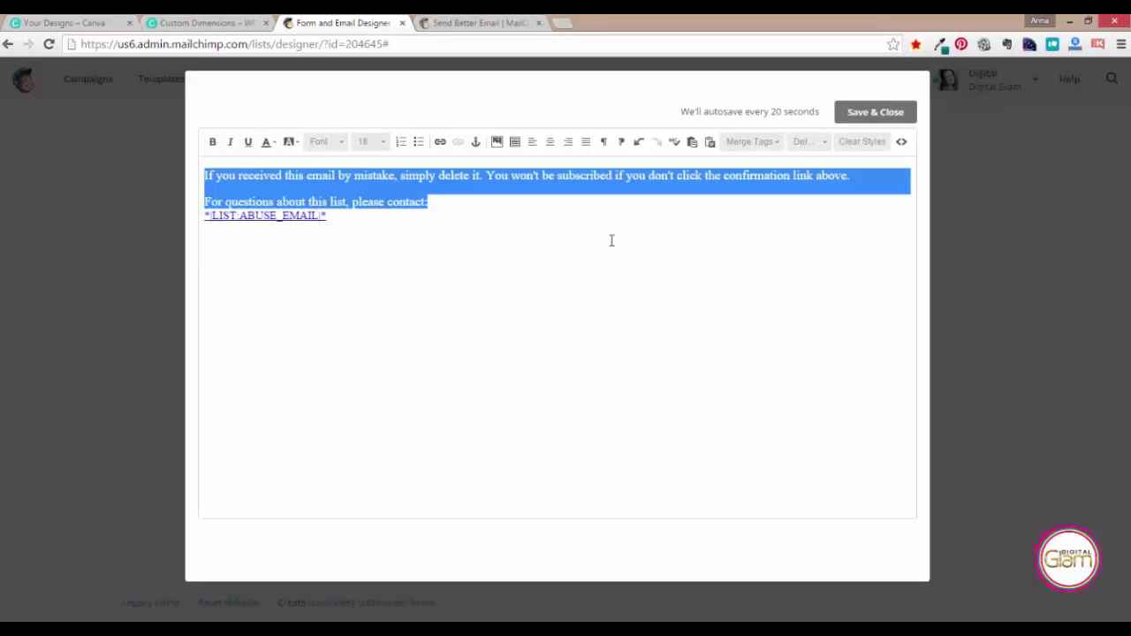
pyautogui.click(558, 215)
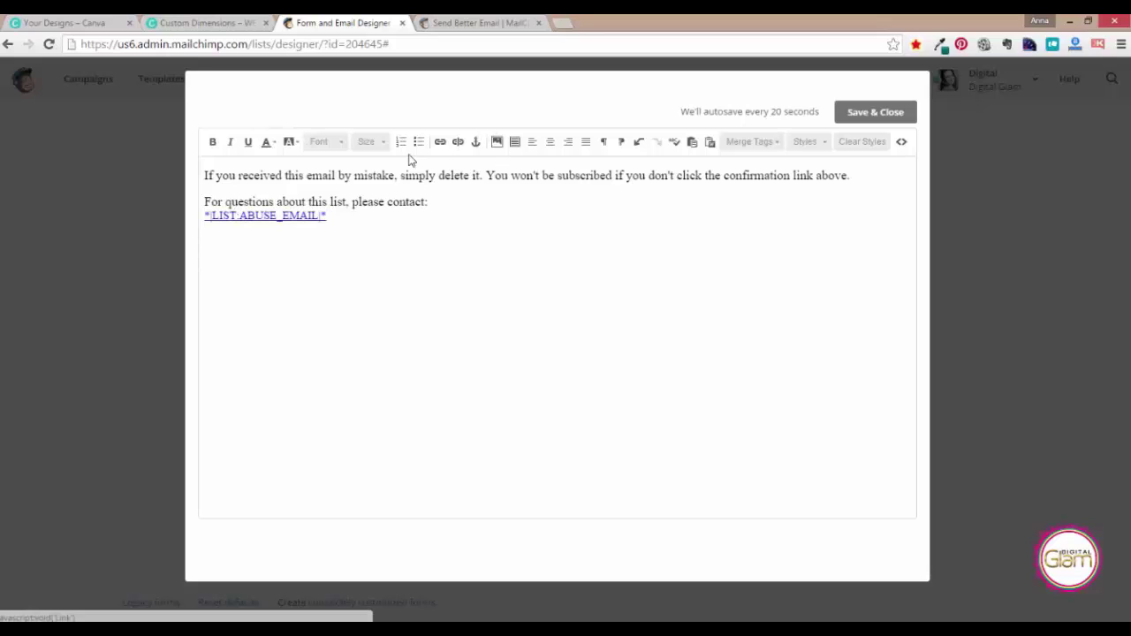
pyautogui.click(205, 175)
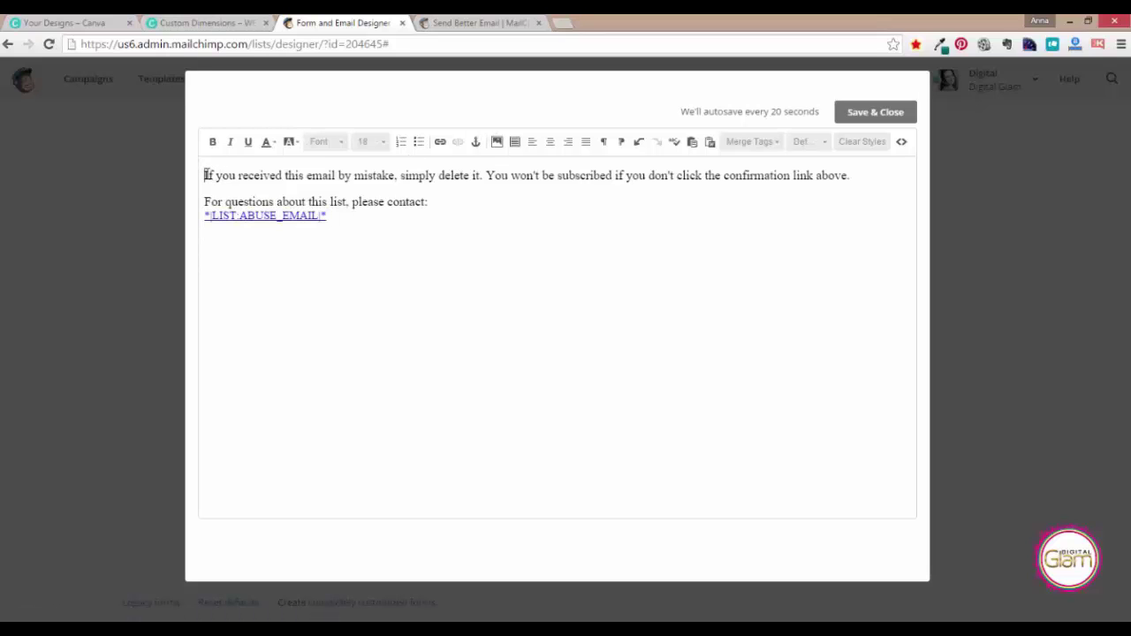
pyautogui.press('Return')
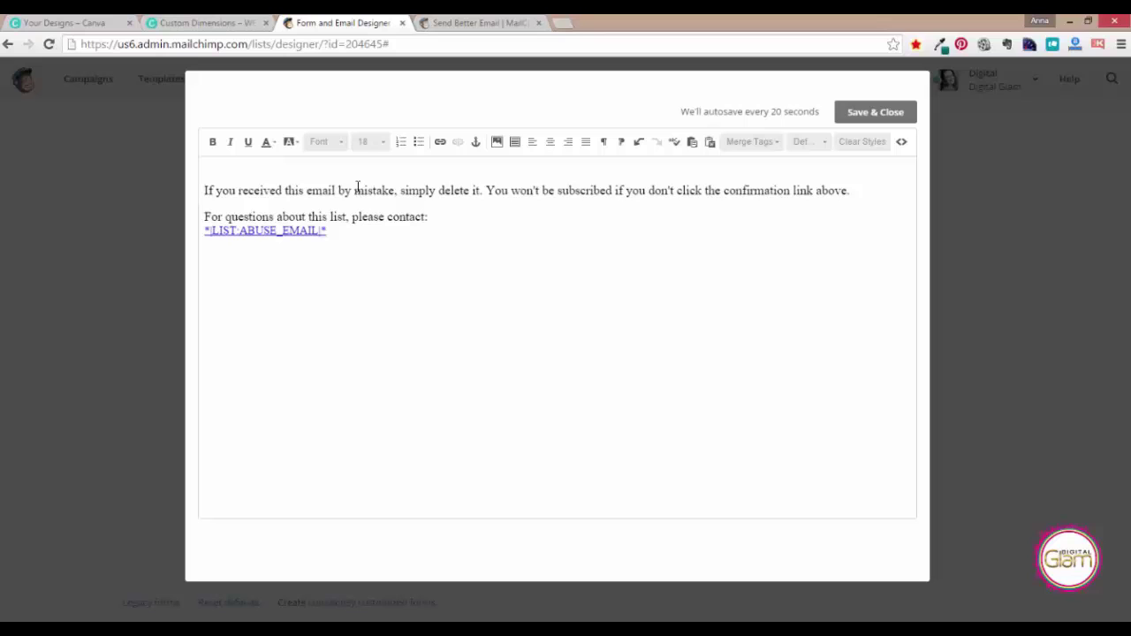
# Insert the thank-you.02 image at 200 px width above the text and save the email
pyautogui.click(498, 142)
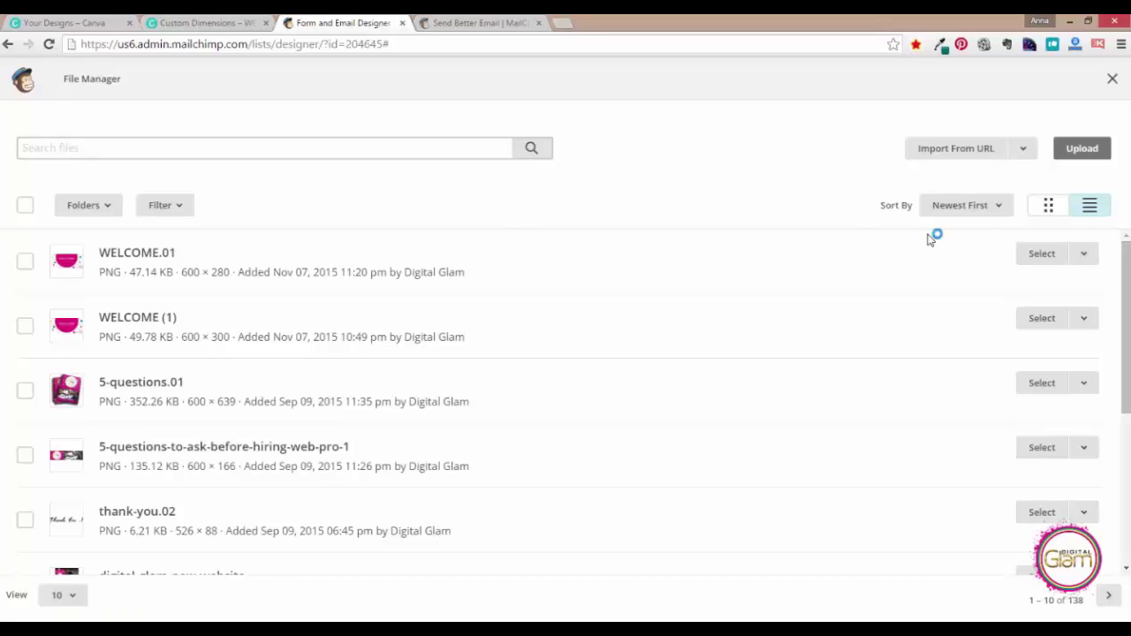
pyautogui.click(1043, 511)
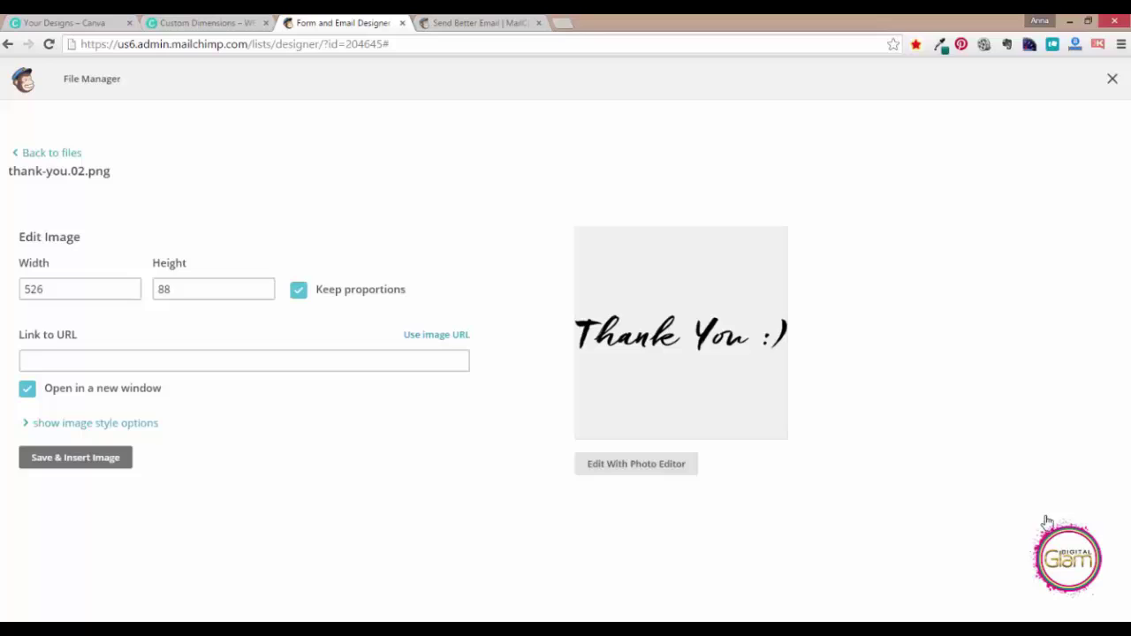
pyautogui.click(76, 292)
pyautogui.doubleClick(61, 289)
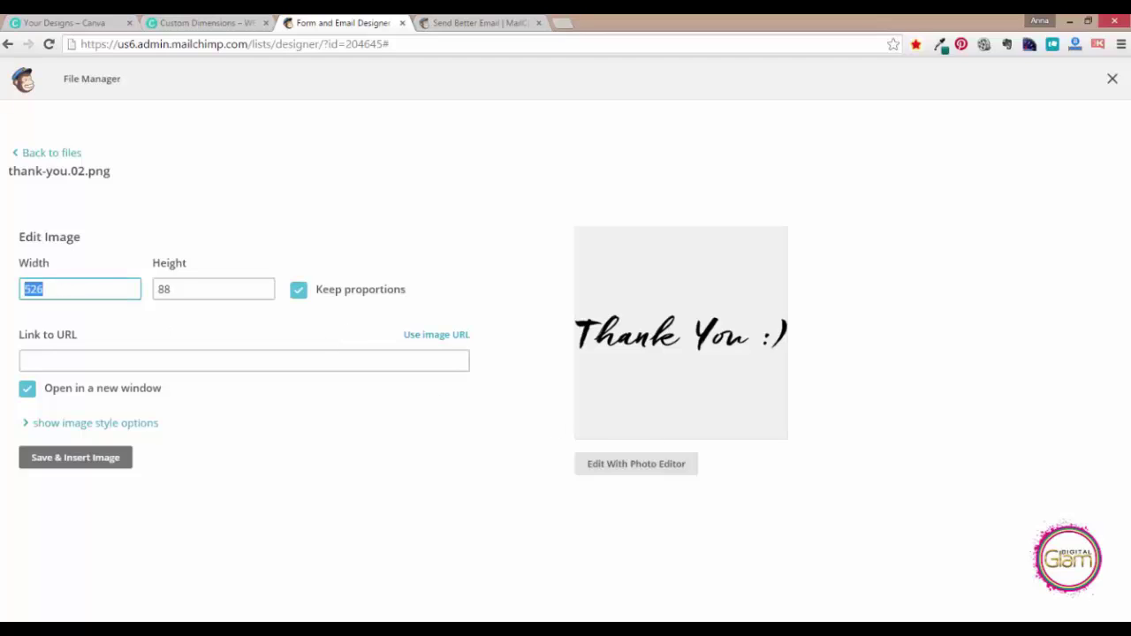
pyautogui.write('200')
pyautogui.click(56, 466)
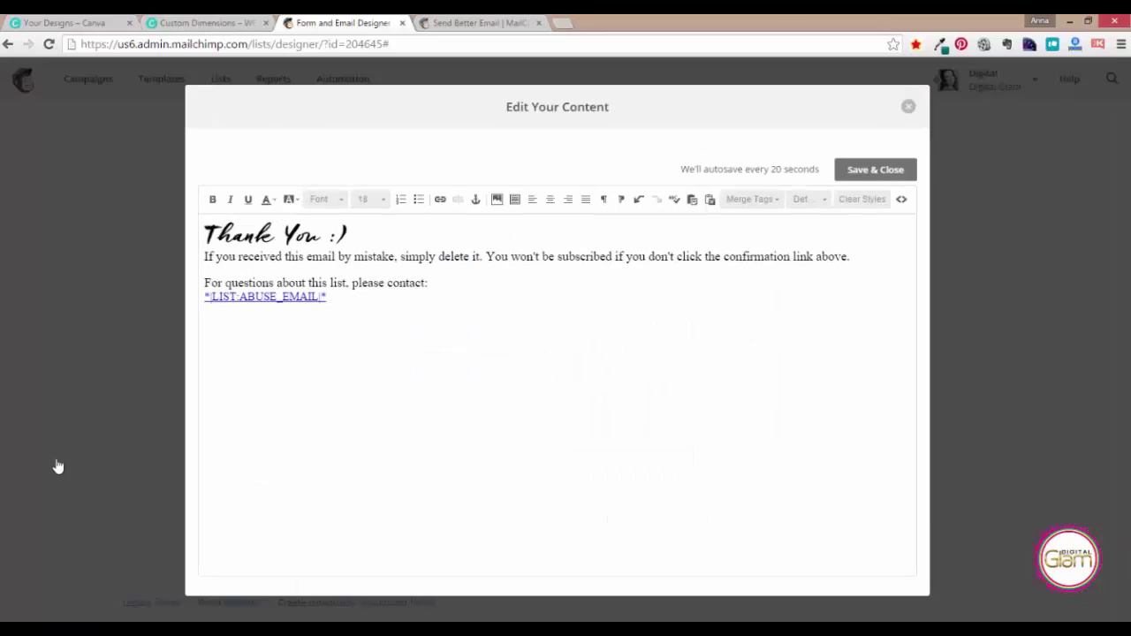
pyautogui.press('Return')
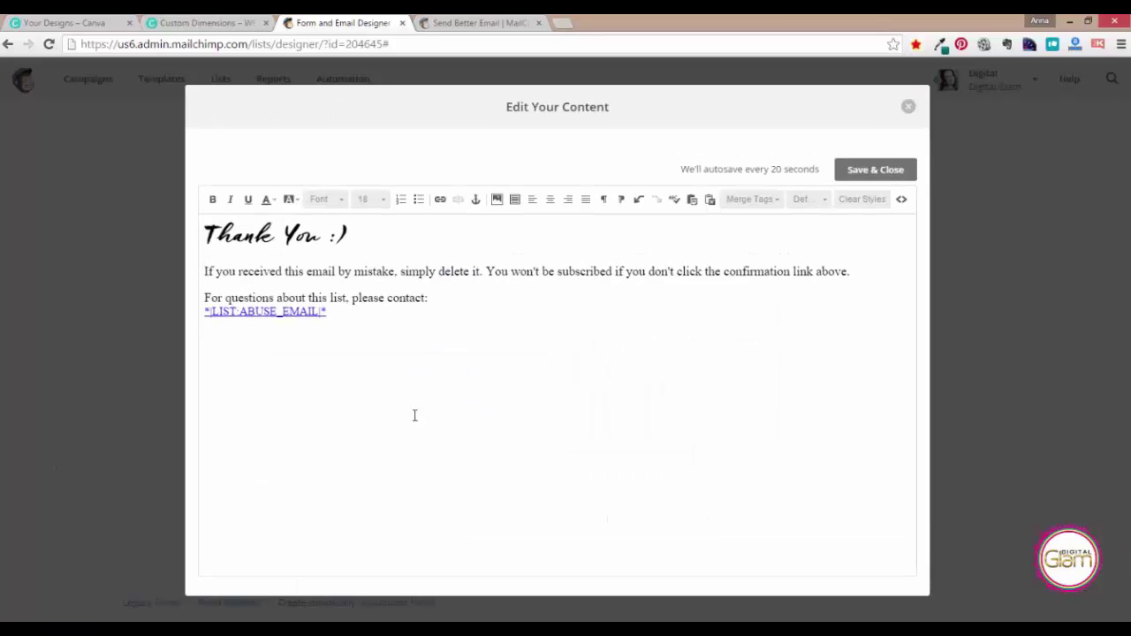
pyautogui.click(881, 173)
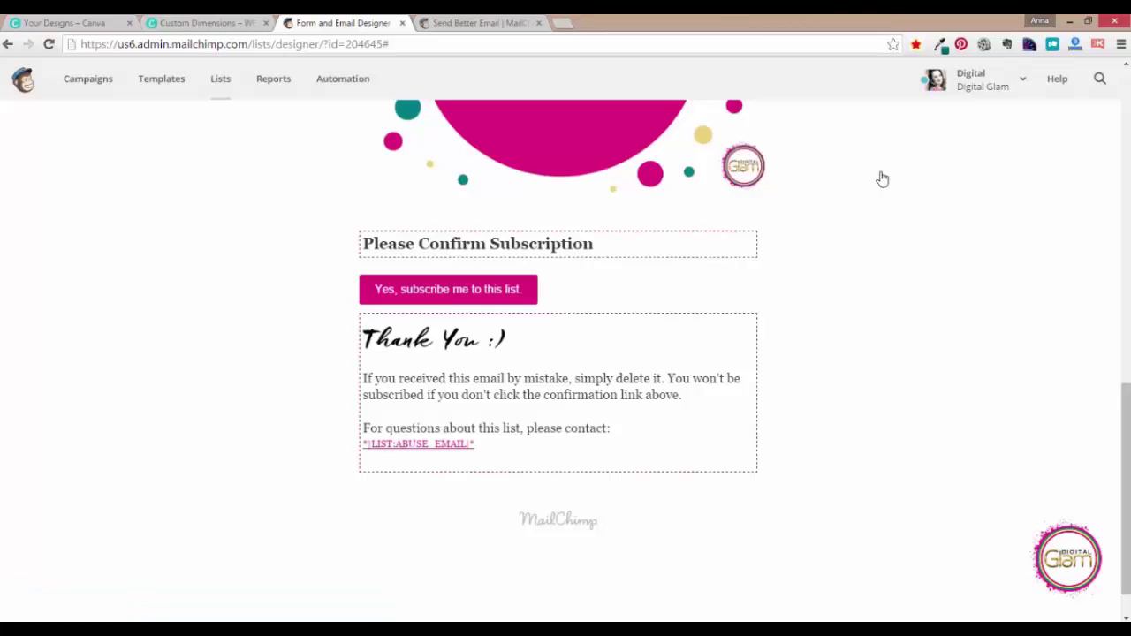
# Switch the form designer to the Confirmation "thank you" page and scroll to its preview
pyautogui.moveTo(1124, 484); pyautogui.dragTo(1108, 275)
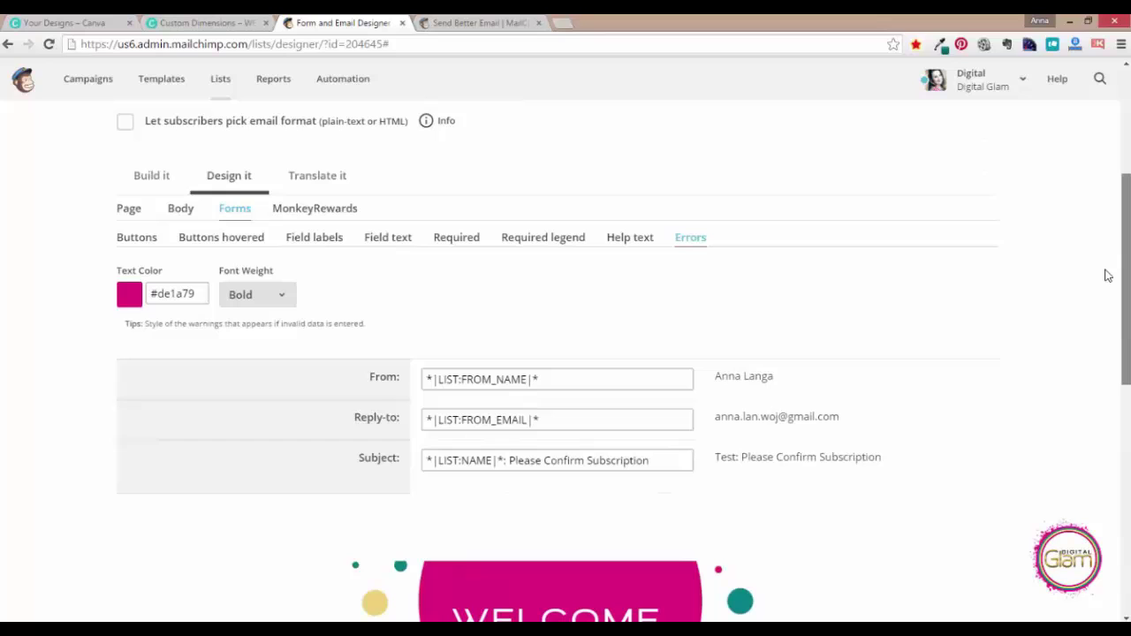
pyautogui.moveTo(1108, 275); pyautogui.dragTo(1028, 248)
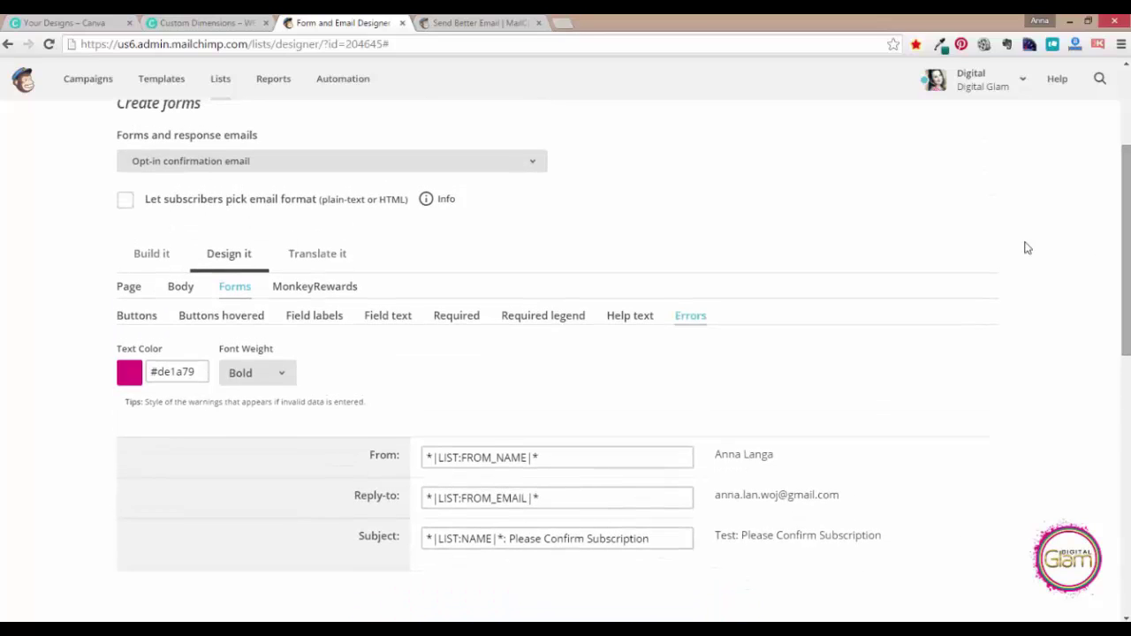
pyautogui.click(531, 159)
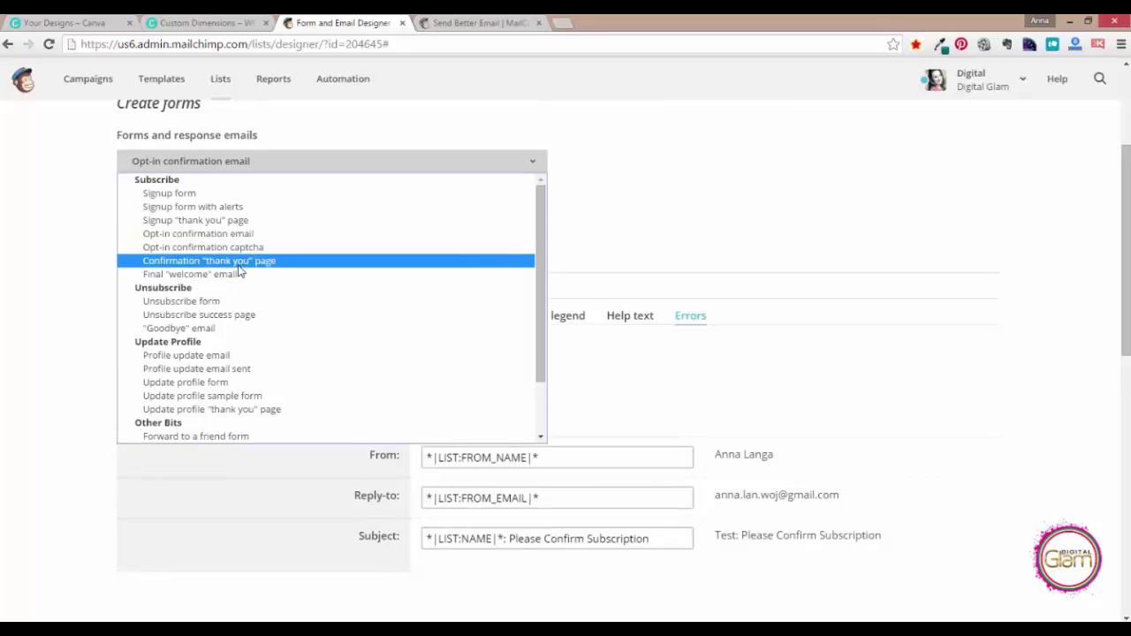
pyautogui.click(183, 262)
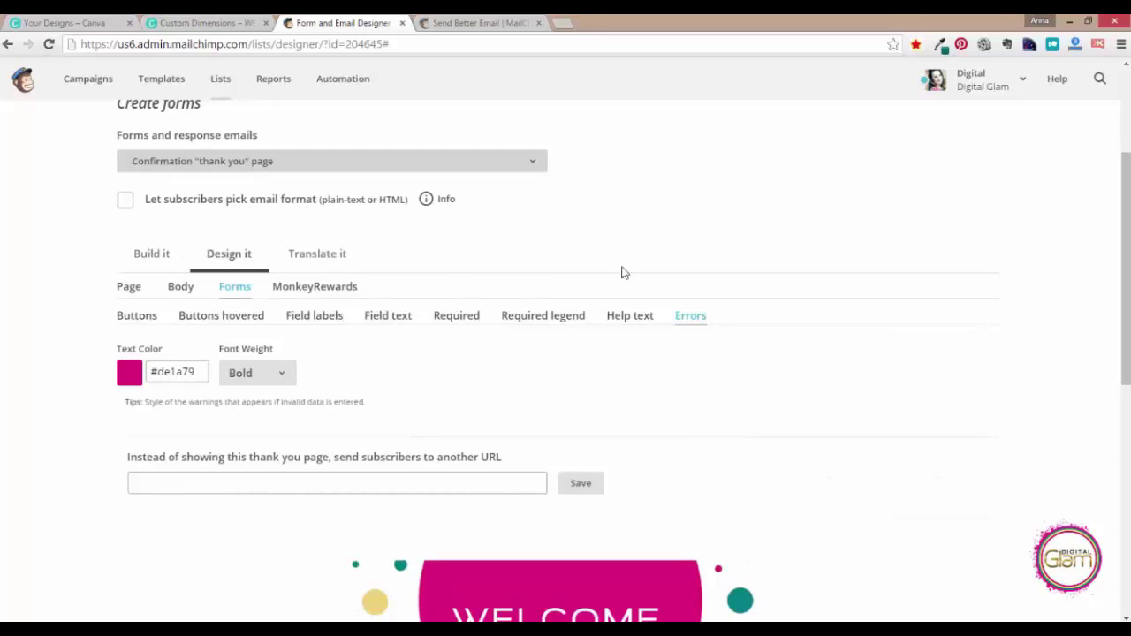
pyautogui.moveTo(1127, 258); pyautogui.dragTo(1127, 309)
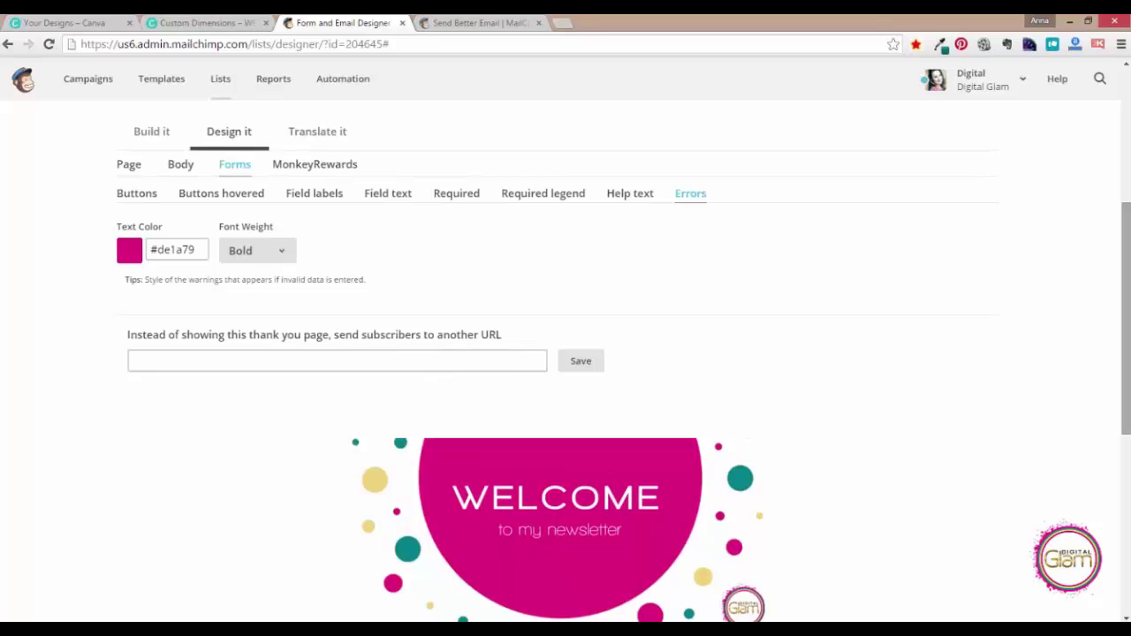
pyautogui.moveTo(1127, 303); pyautogui.dragTo(1126, 382)
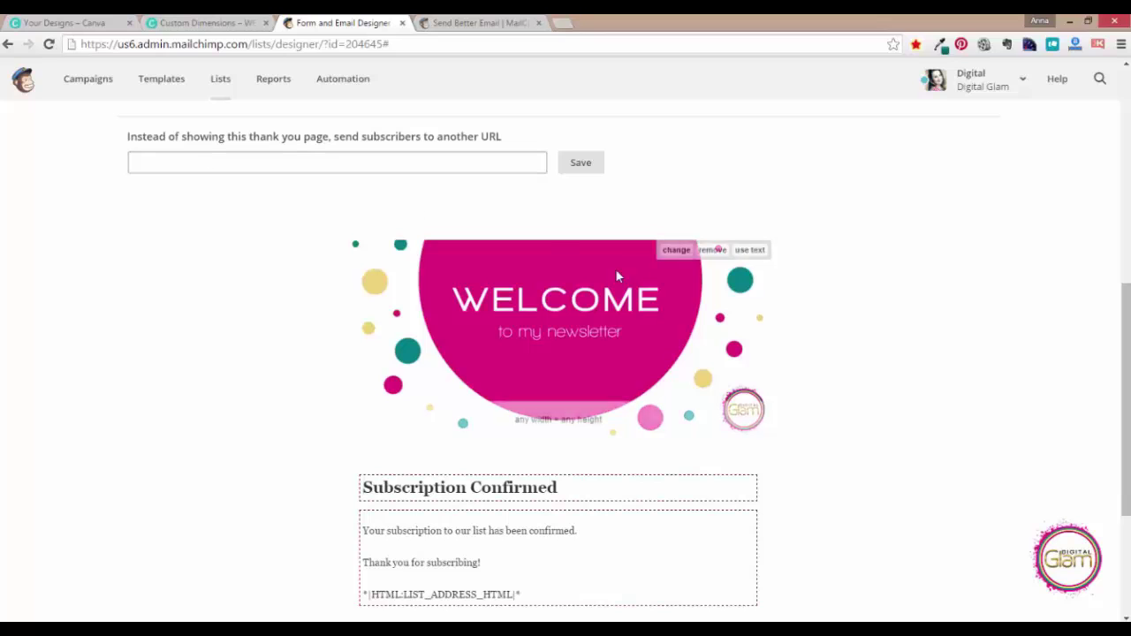
# Replace the Subscription Confirmed heading text with "Here is the ebook" and select the new line
pyautogui.moveTo(1124, 293); pyautogui.dragTo(1124, 335)
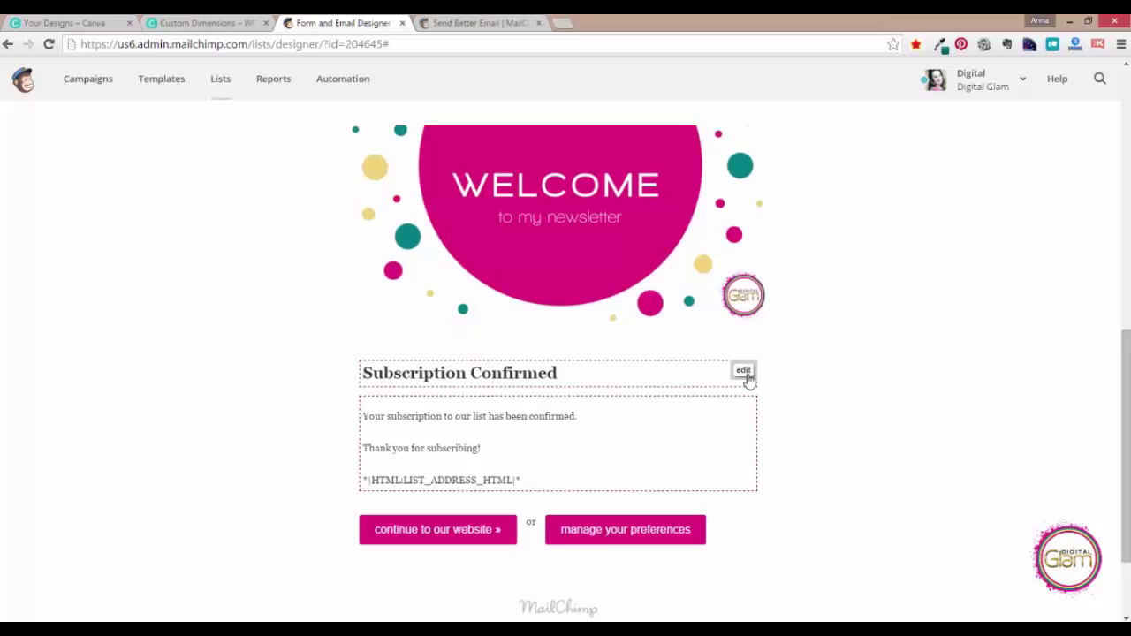
pyautogui.click(745, 372)
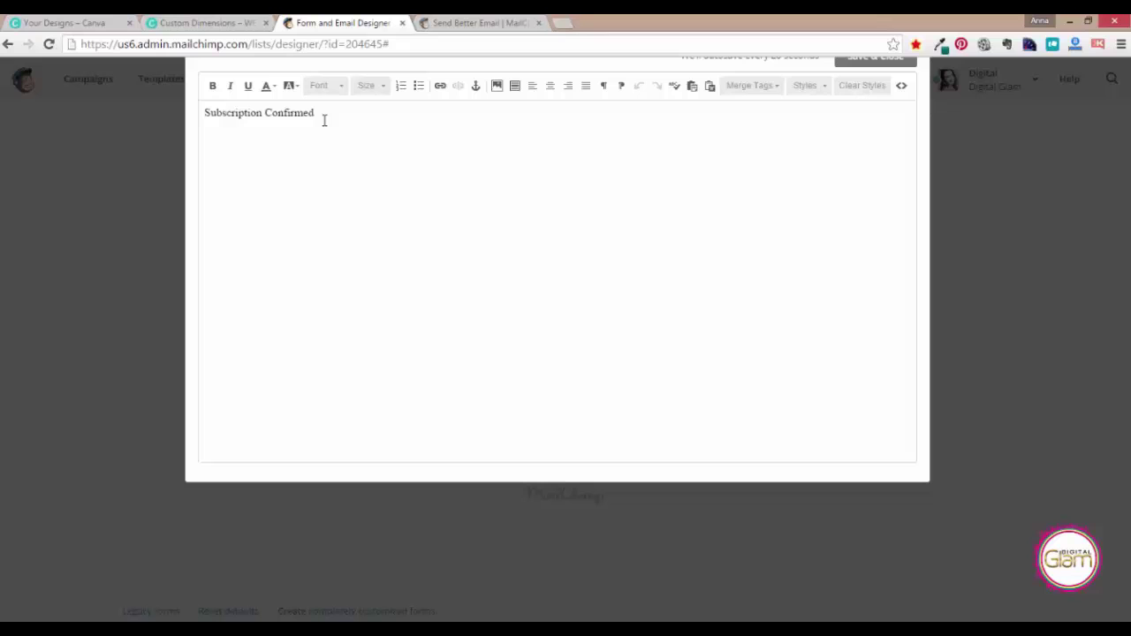
pyautogui.moveTo(324, 120); pyautogui.dragTo(203, 122)
pyautogui.write('Here is the e')
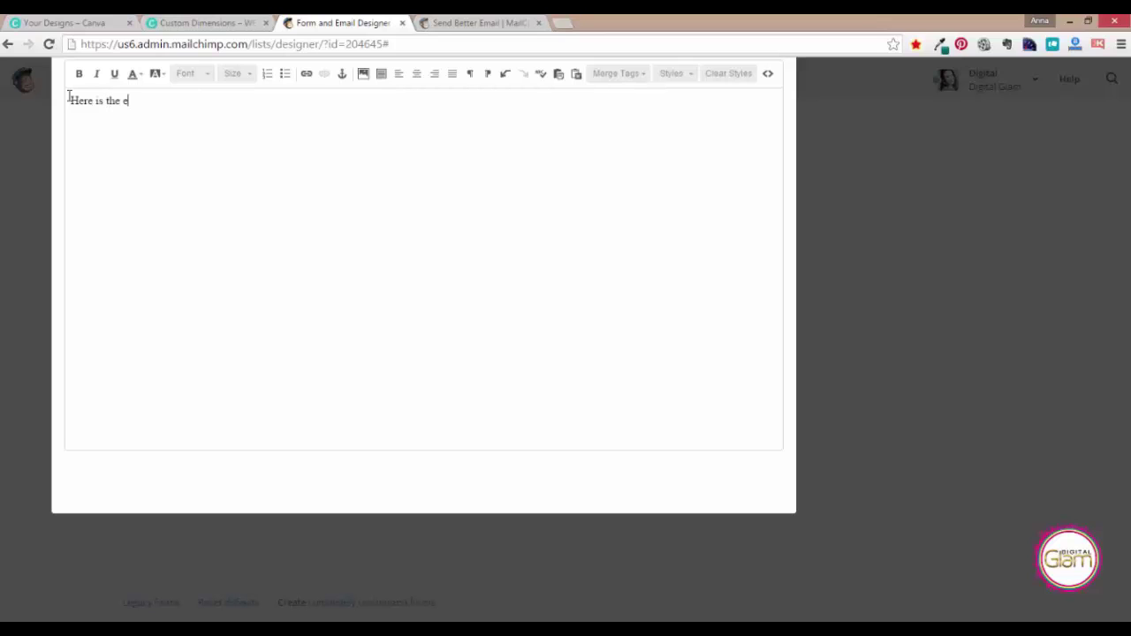
pyautogui.write('book')
pyautogui.write('!')
pyautogui.moveTo(157, 99); pyautogui.dragTo(37, 101)
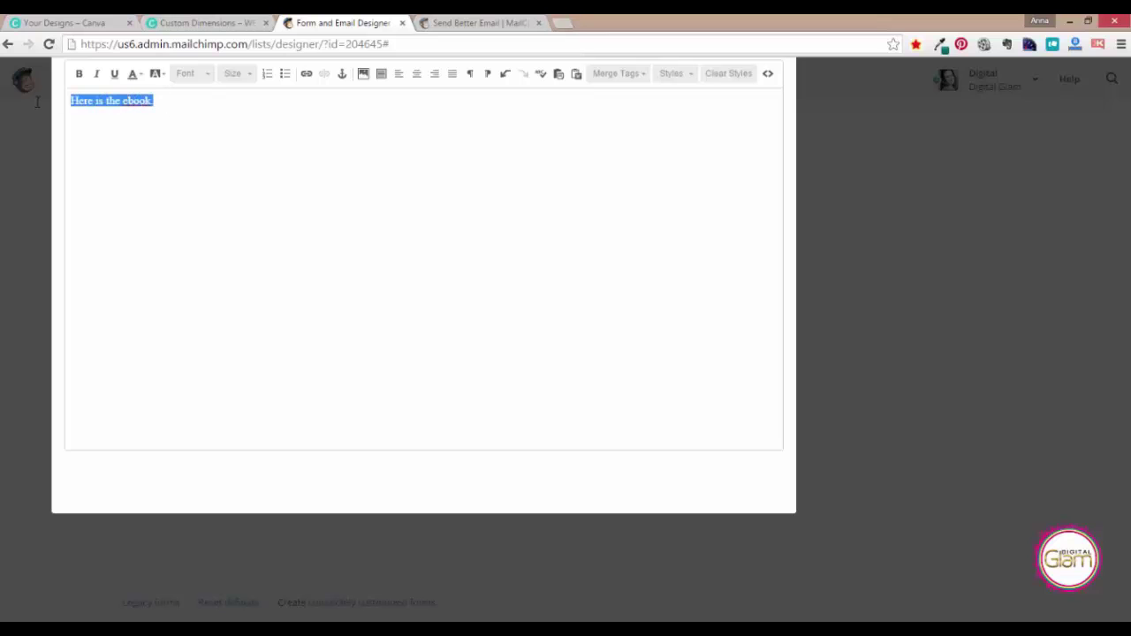
# Link the "Here is the ebook" heading to the copied Canva design URL and save the page
pyautogui.click(306, 74)
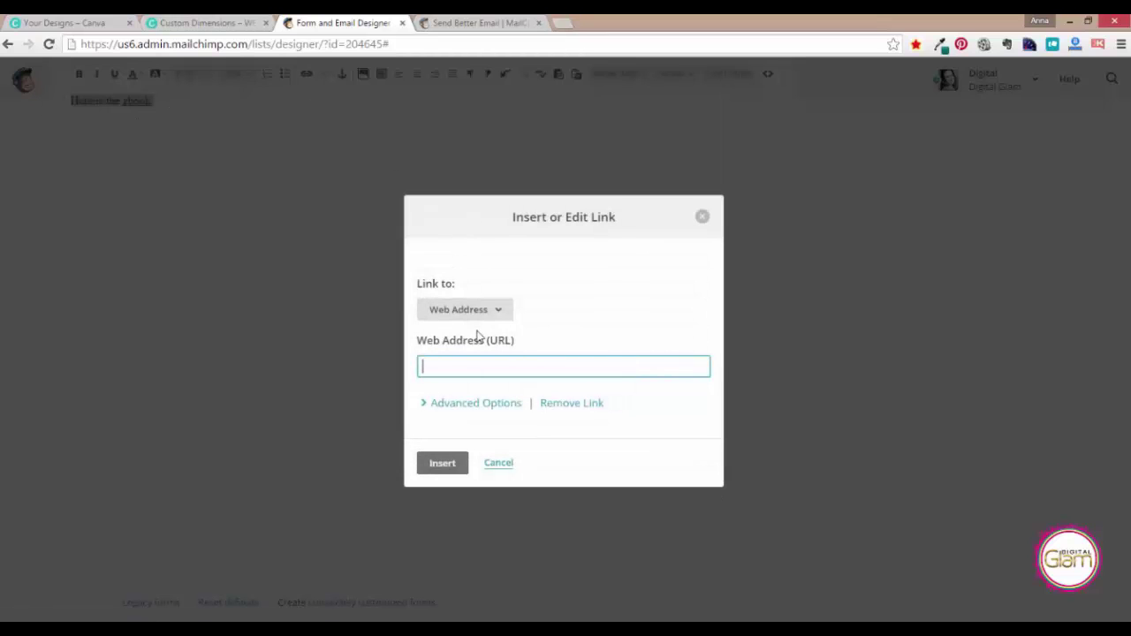
pyautogui.write('htt')
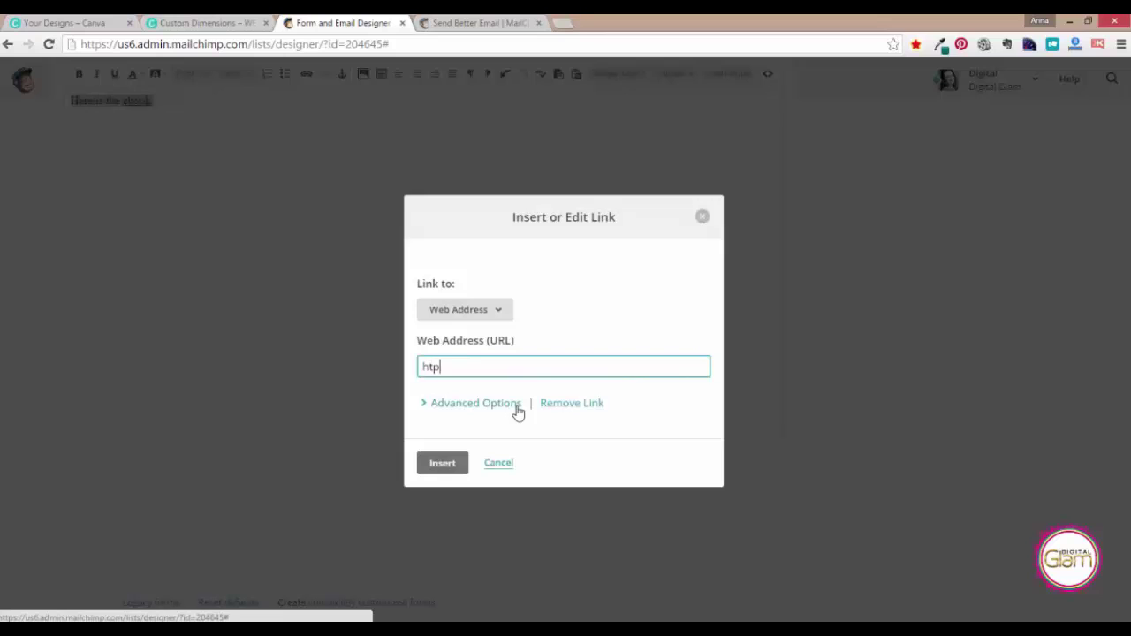
pyautogui.write('p://')
pyautogui.click(198, 24)
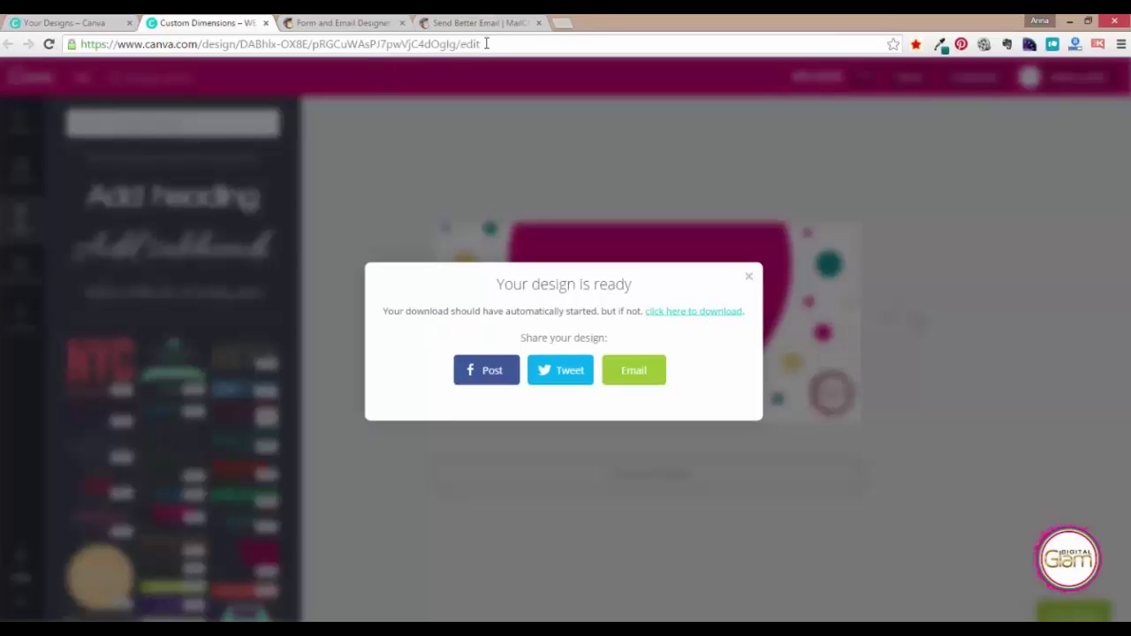
pyautogui.moveTo(486, 43); pyautogui.dragTo(66, 53)
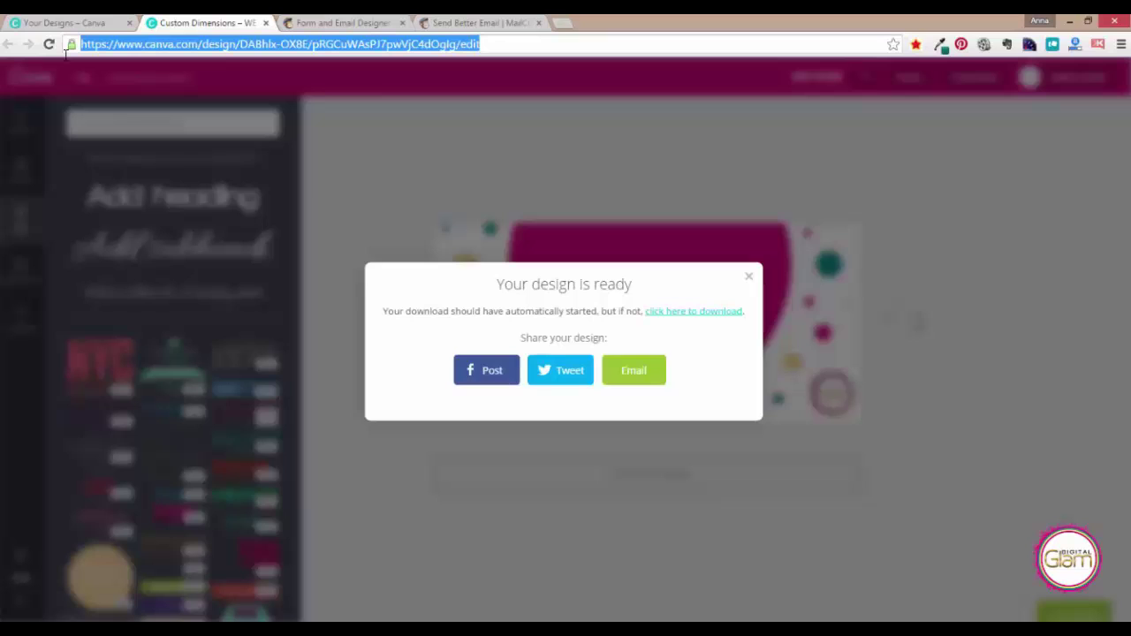
pyautogui.click(342, 22)
pyautogui.hotkey('ctrl', 'a')
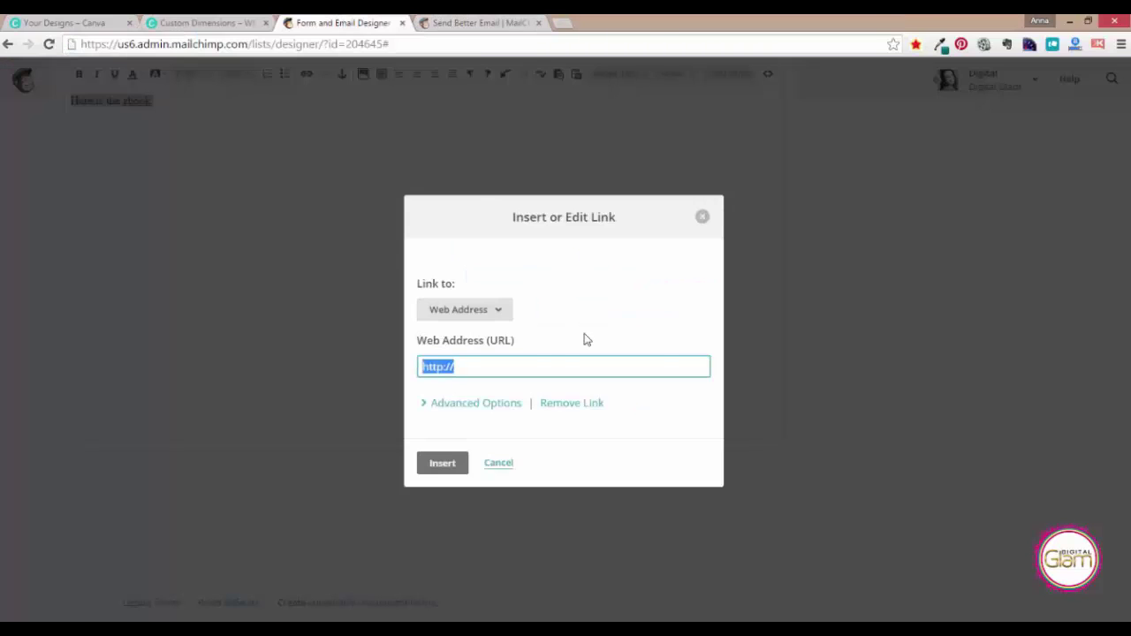
pyautogui.hotkey('ctrl', 'v')
pyautogui.click(442, 463)
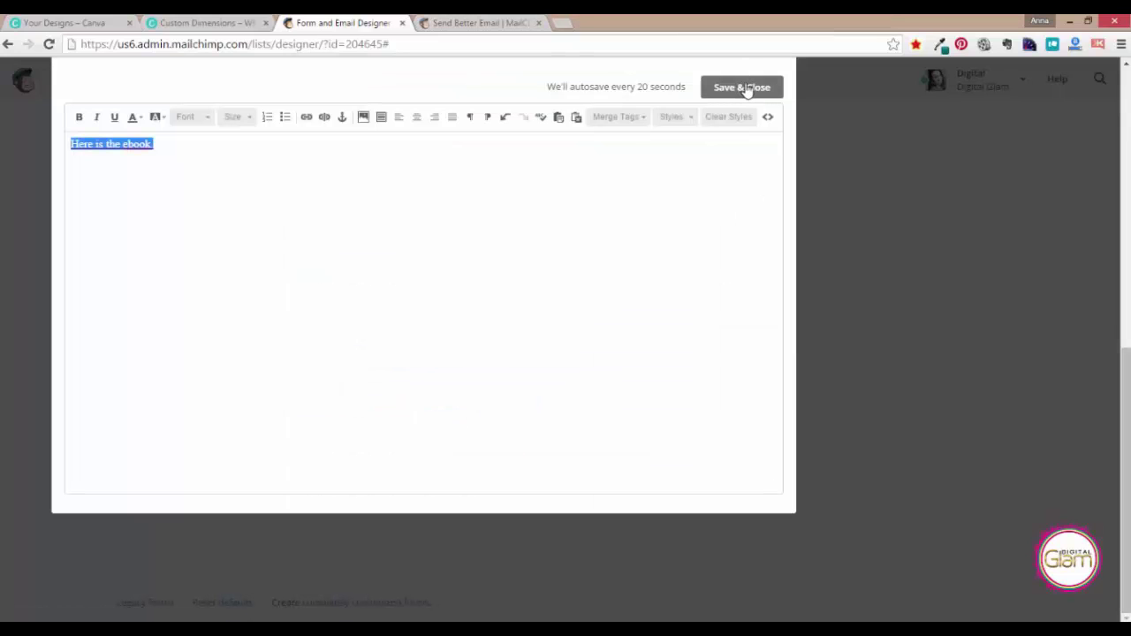
pyautogui.click(747, 88)
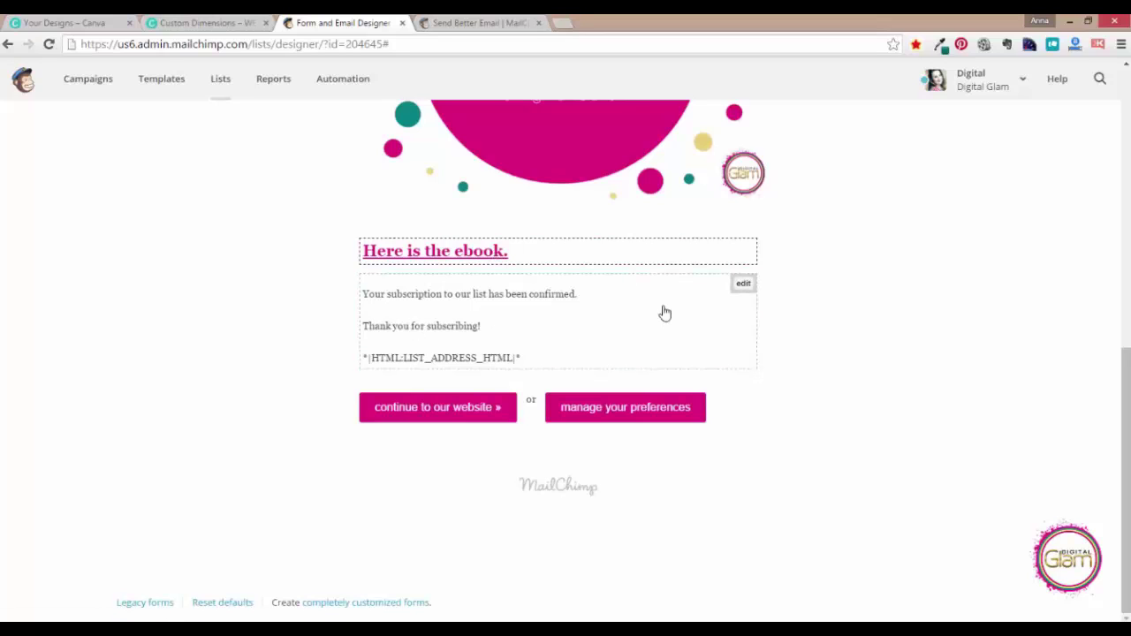
# Edit the thank-you page body text and select its two confirmation sentences
pyautogui.moveTo(723, 304)
pyautogui.click(744, 285)
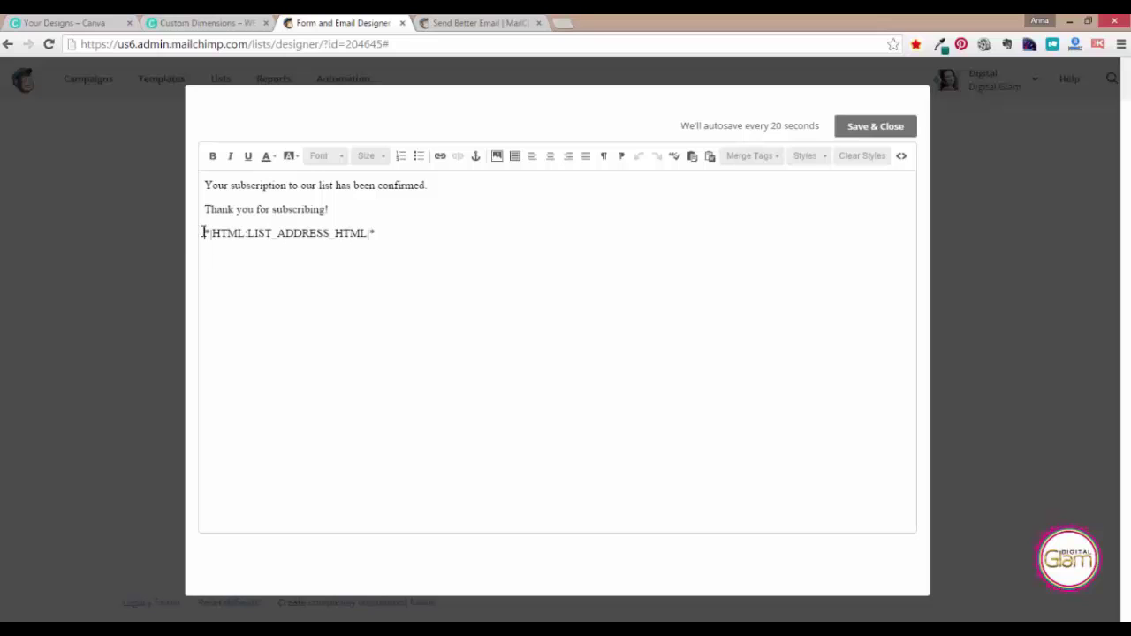
pyautogui.moveTo(203, 232); pyautogui.dragTo(398, 230)
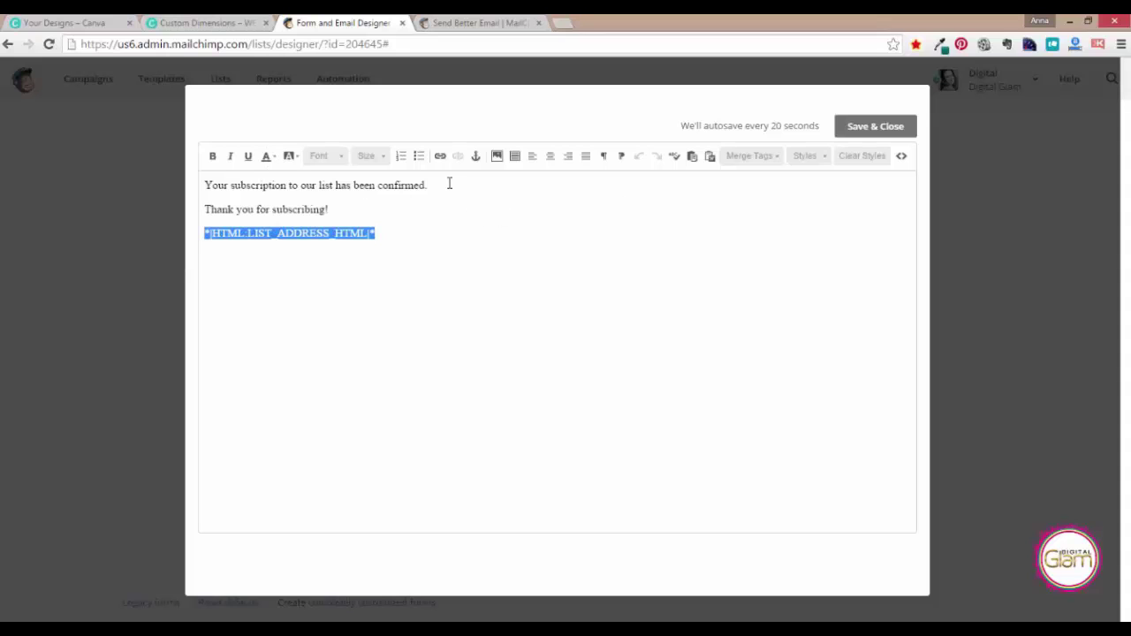
pyautogui.click(204, 186)
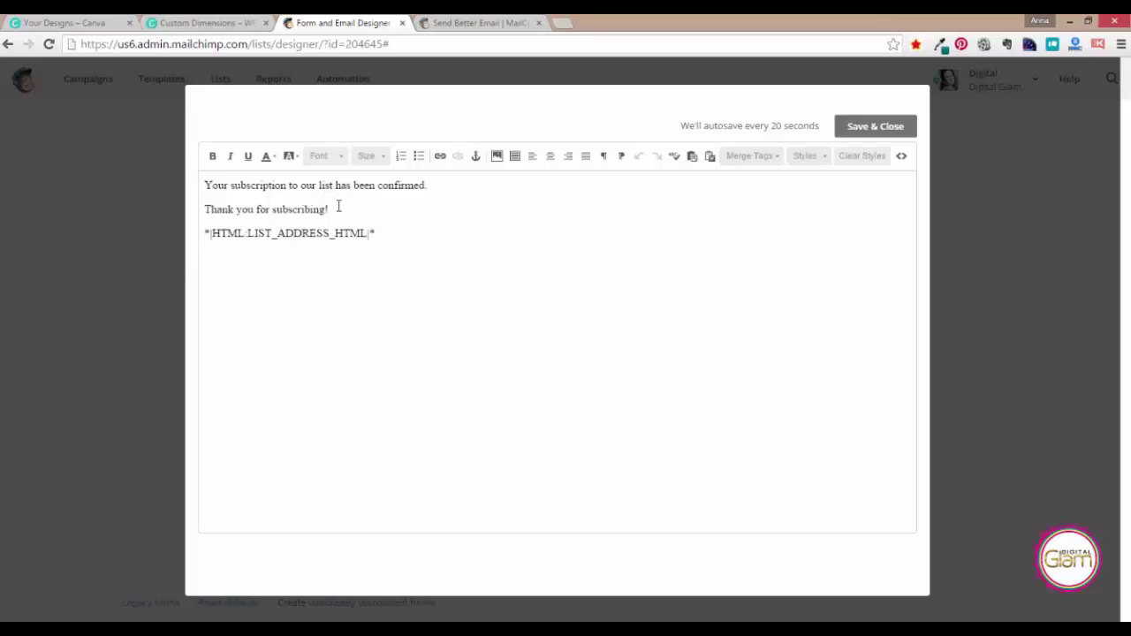
pyautogui.rightClick(203, 186)
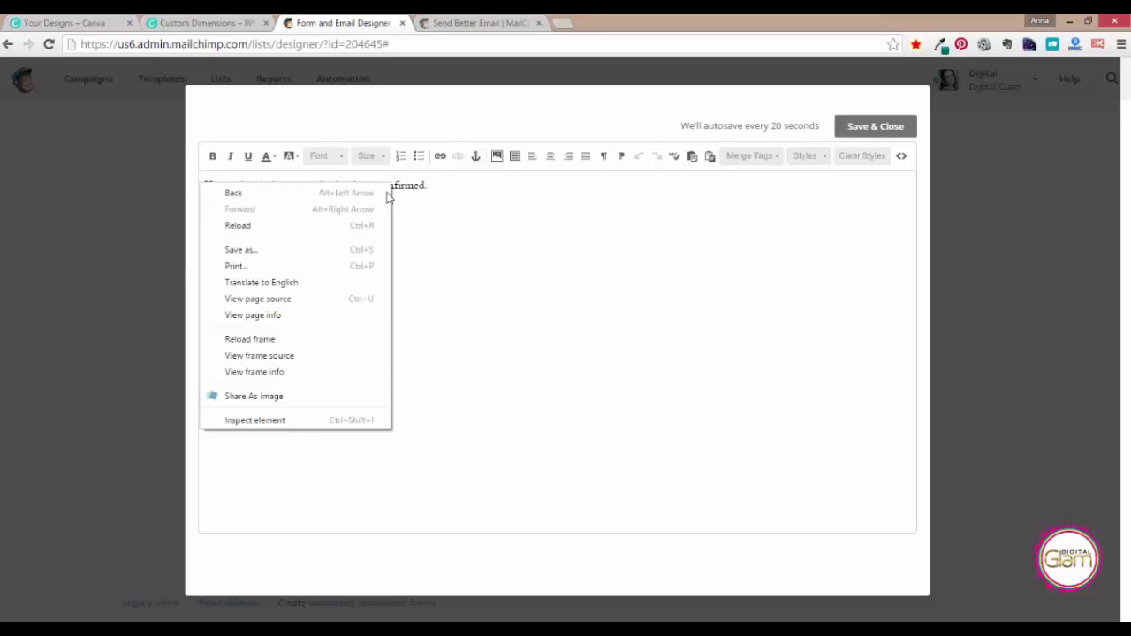
pyautogui.click(439, 204)
pyautogui.moveTo(359, 211); pyautogui.dragTo(196, 177)
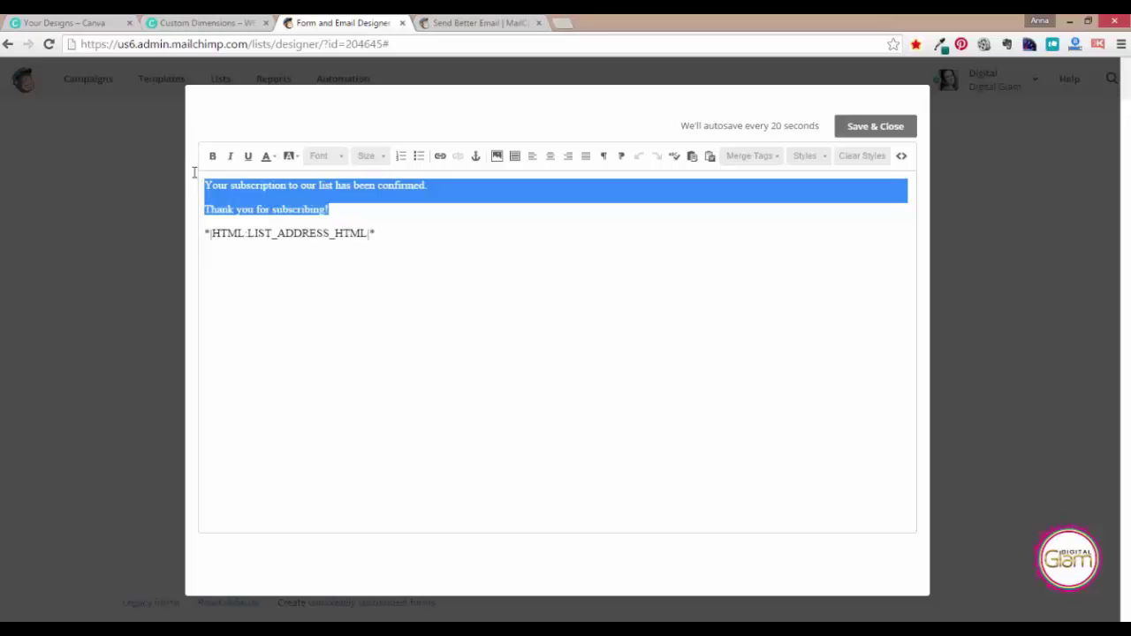
# Replace the confirmation sentences with the anna-langa-wordpress-help-digital-glam.png banner and save
pyautogui.click(497, 157)
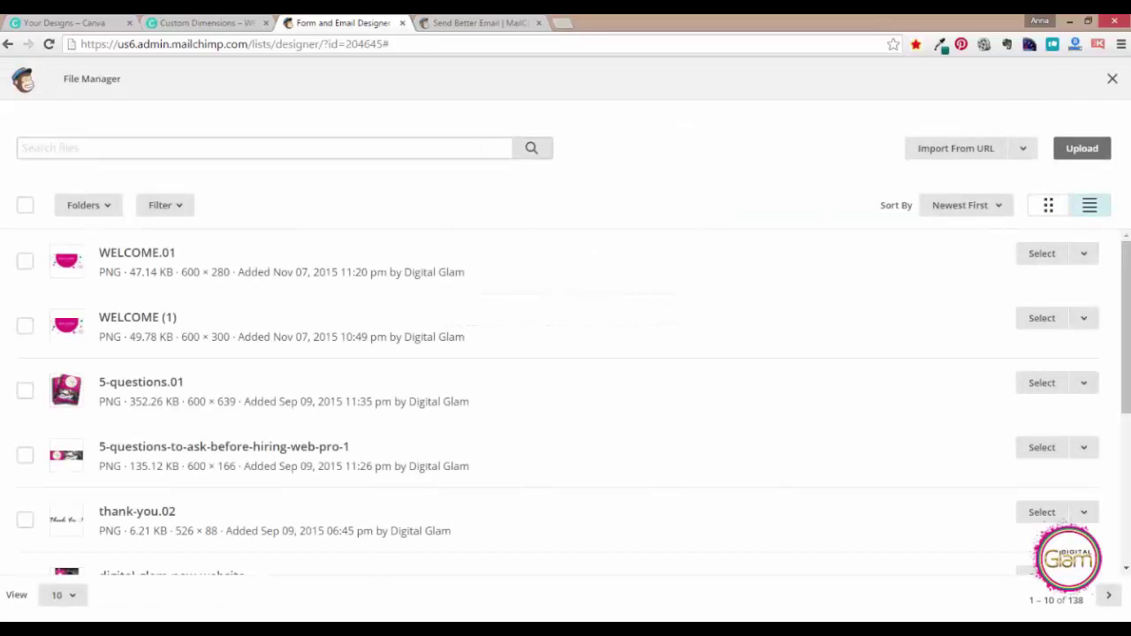
pyautogui.moveTo(1125, 322); pyautogui.dragTo(1125, 441)
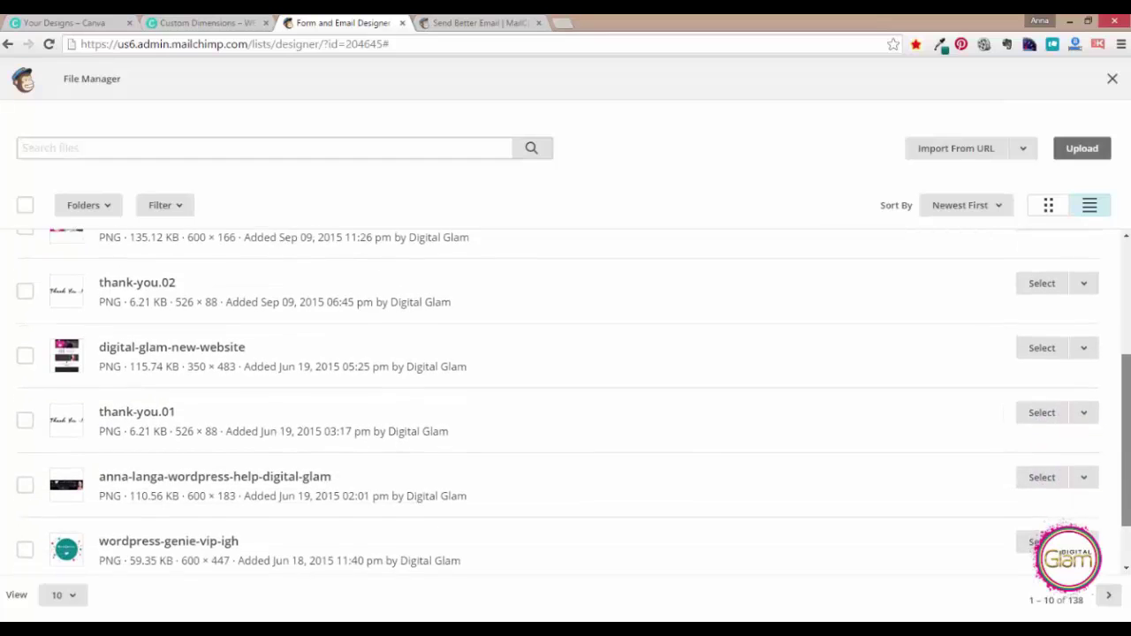
pyautogui.scroll(-2, 566, 398)
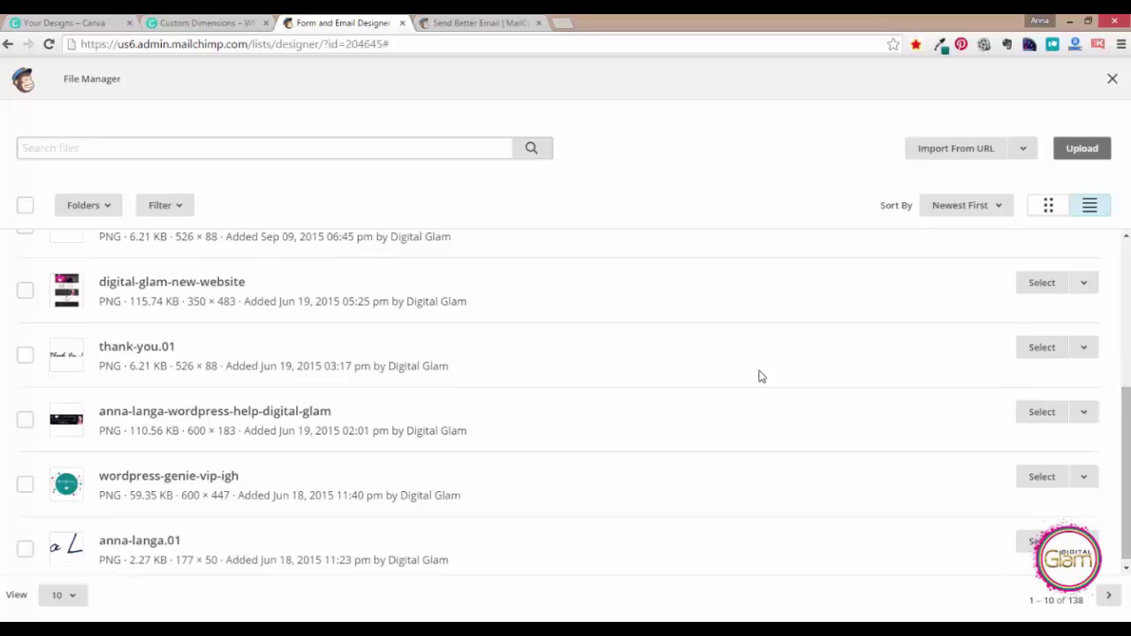
pyautogui.click(1037, 415)
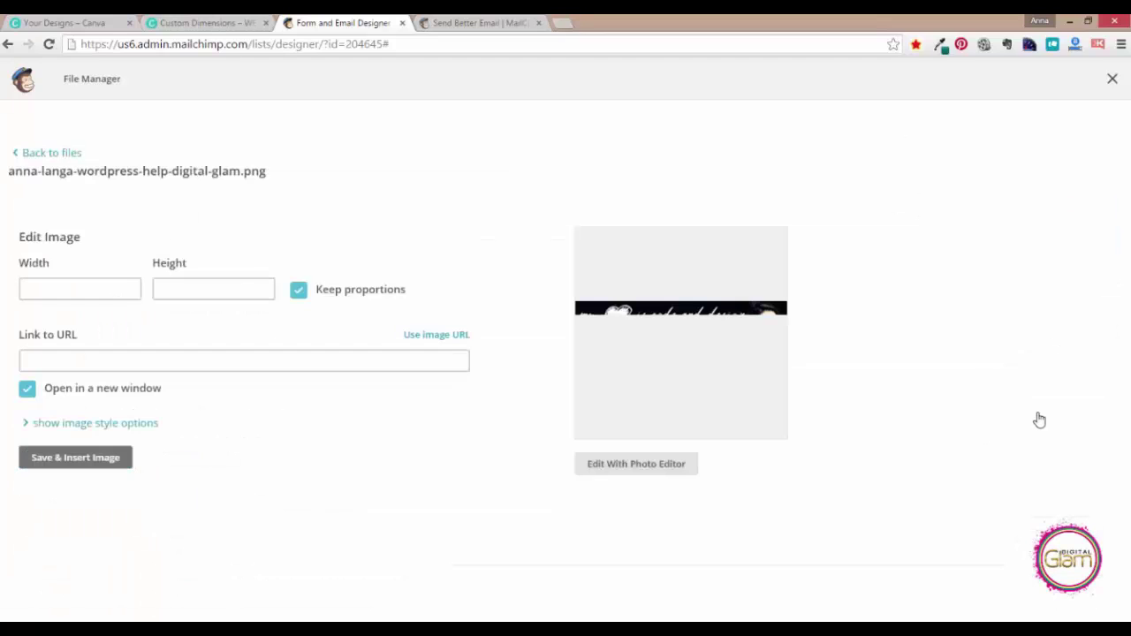
pyautogui.click(85, 291)
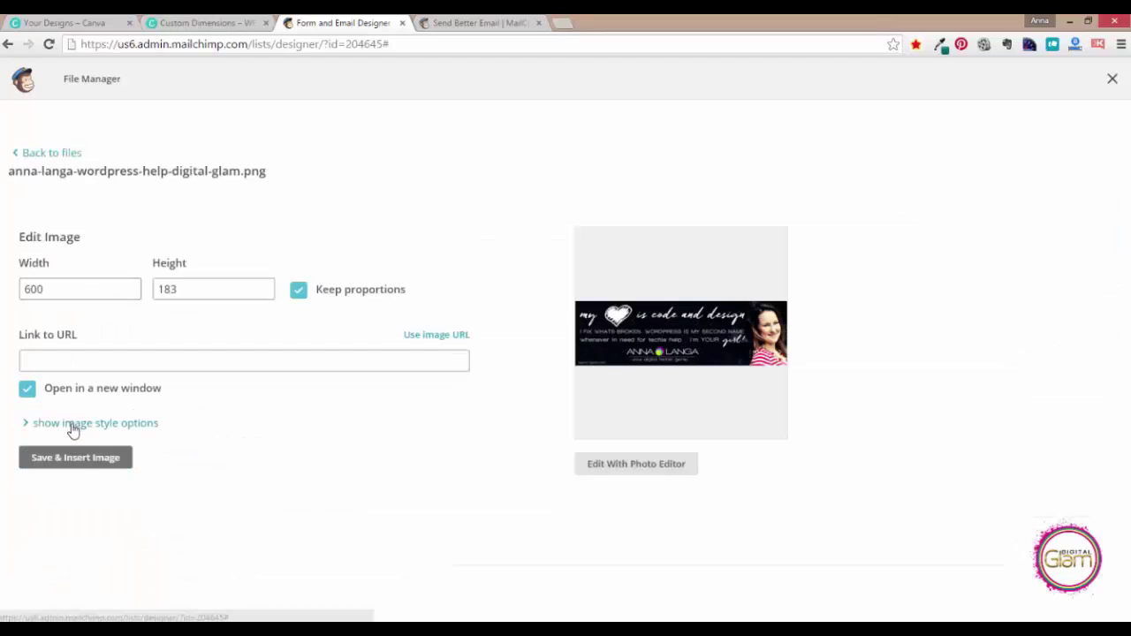
pyautogui.click(80, 458)
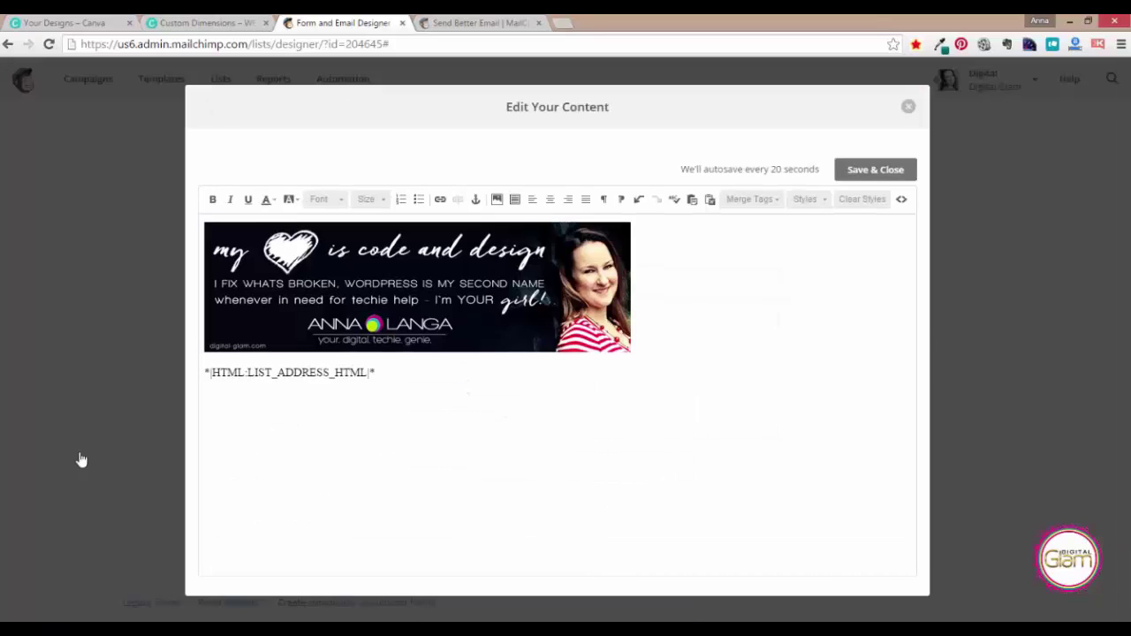
pyautogui.click(894, 177)
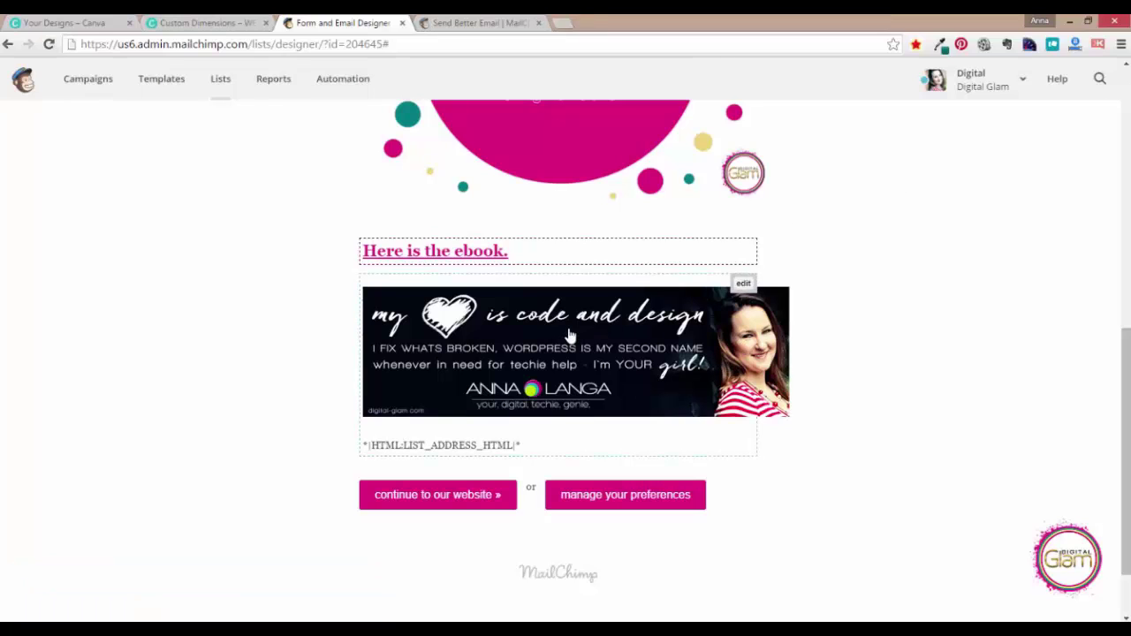
# Resize the banner to 500 × 152 px with center alignment
pyautogui.click(742, 285)
pyautogui.doubleClick(386, 224)
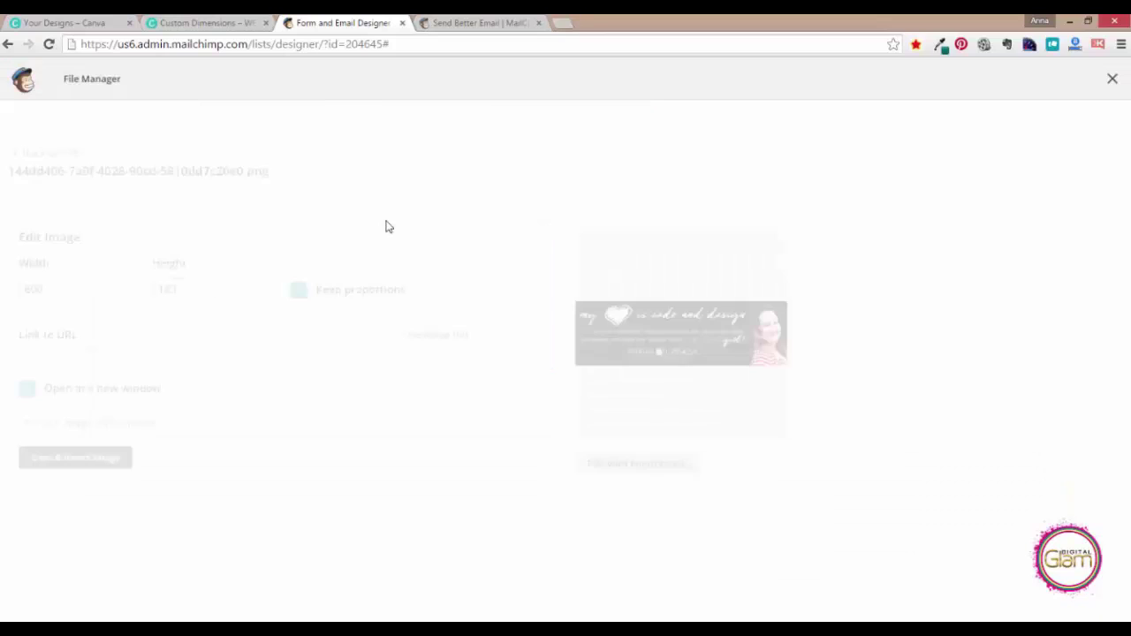
pyautogui.moveTo(78, 288); pyautogui.dragTo(22, 288)
pyautogui.write('5')
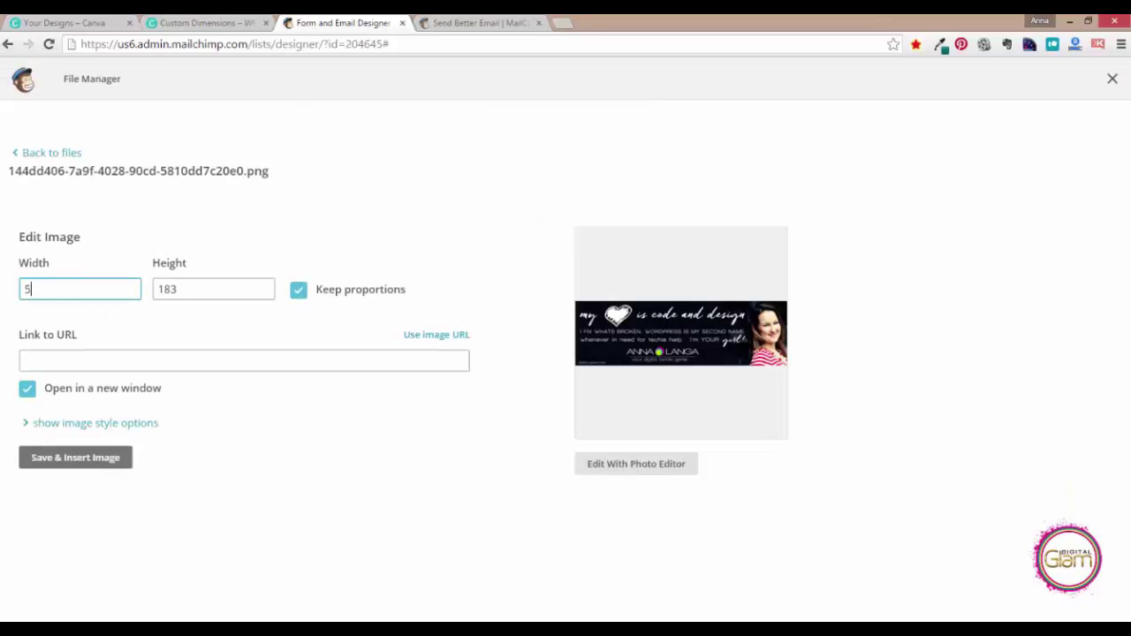
pyautogui.click(77, 426)
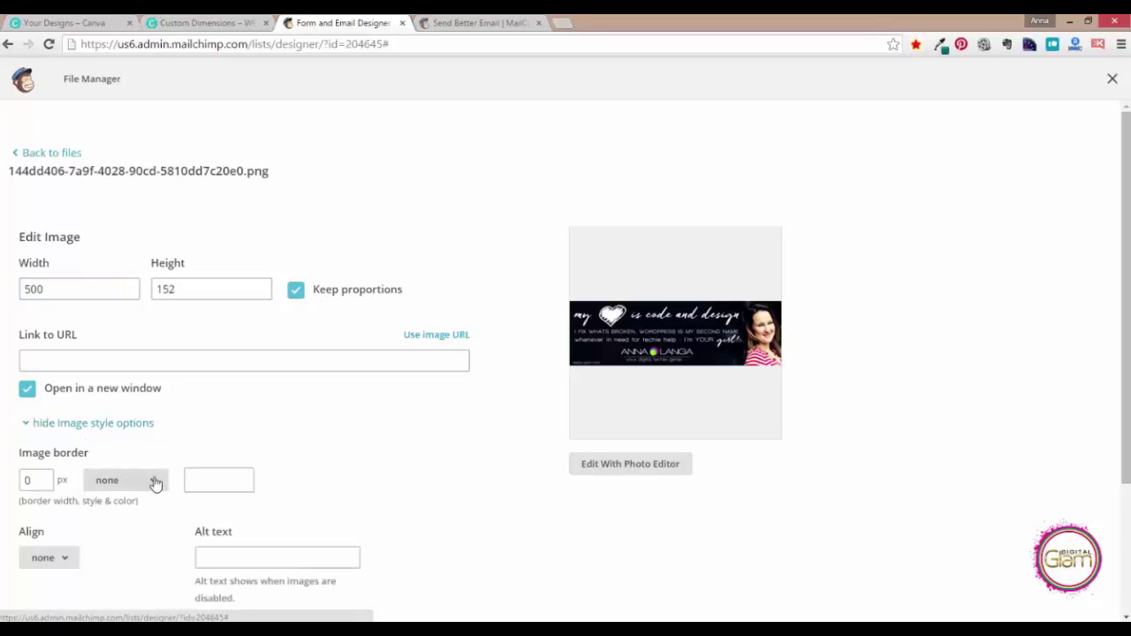
pyautogui.click(44, 560)
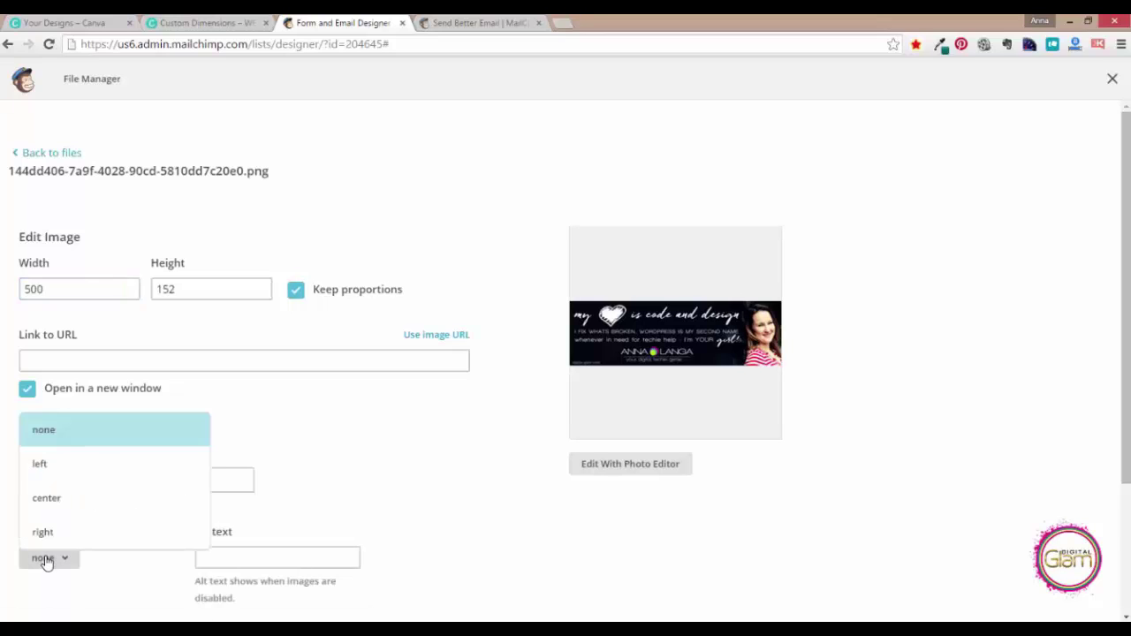
pyautogui.click(59, 497)
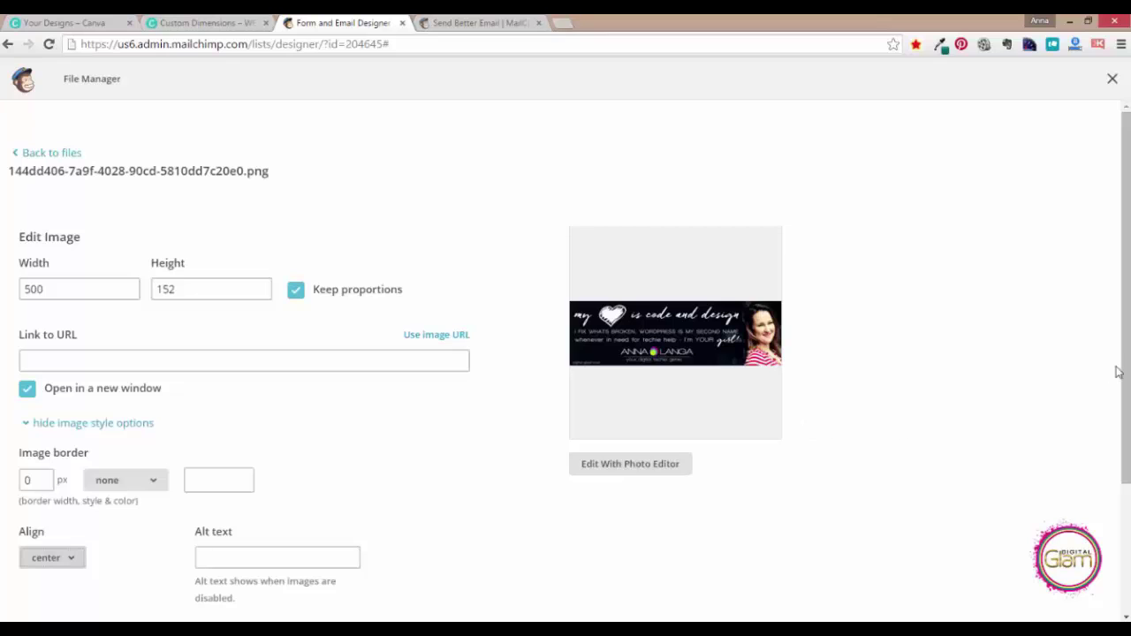
pyautogui.scroll(-3, 1116, 371)
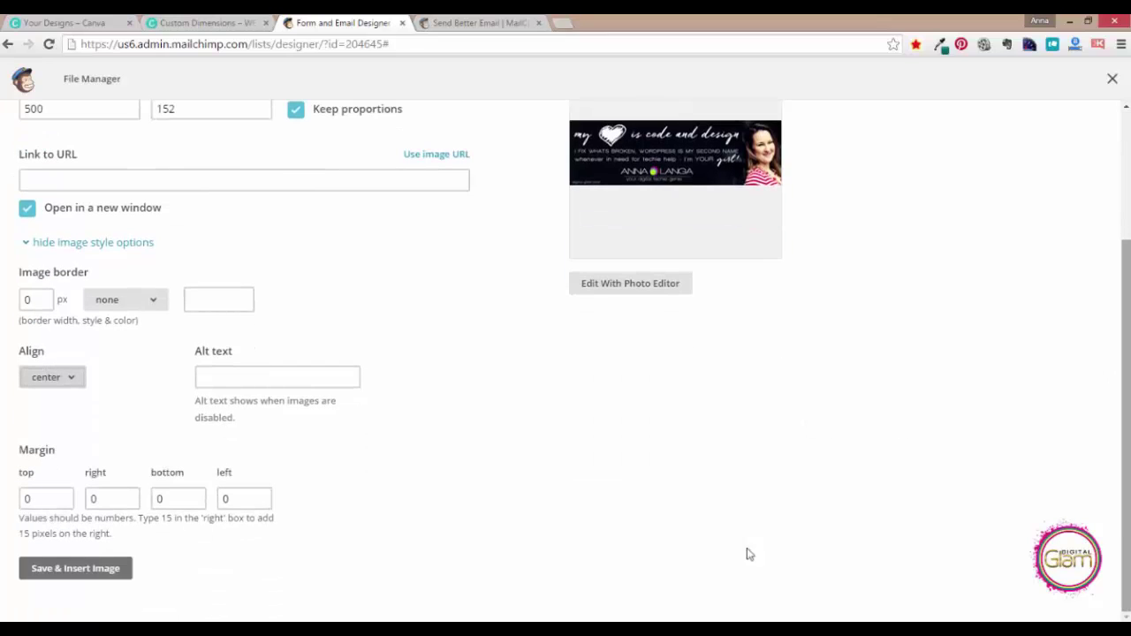
pyautogui.click(82, 570)
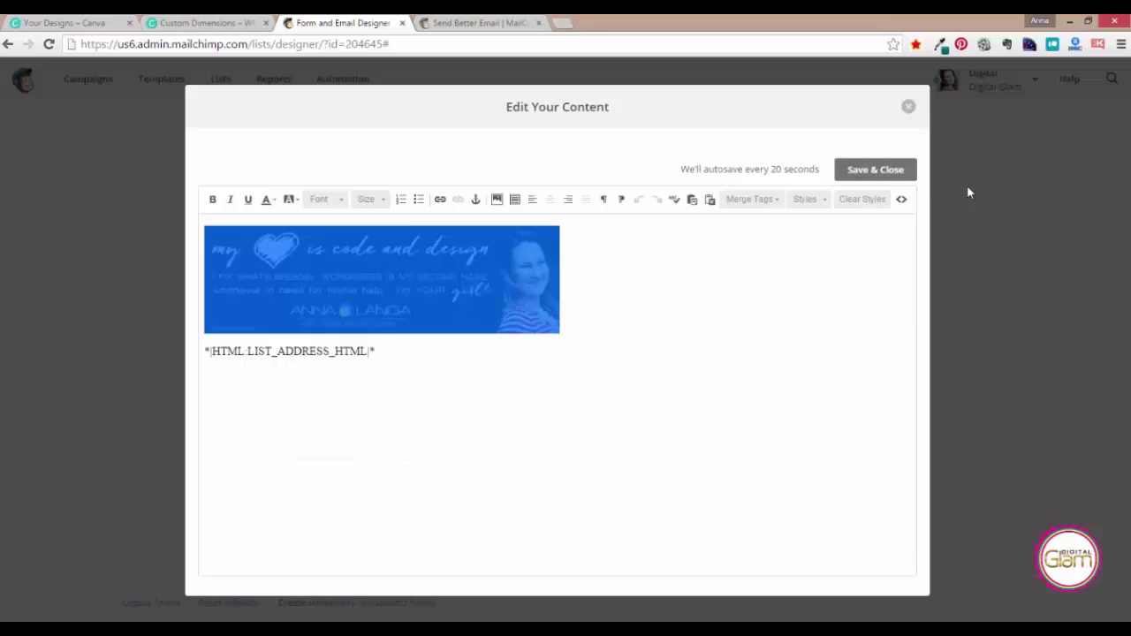
# Save the content and reopen the banner block for editing
pyautogui.click(894, 168)
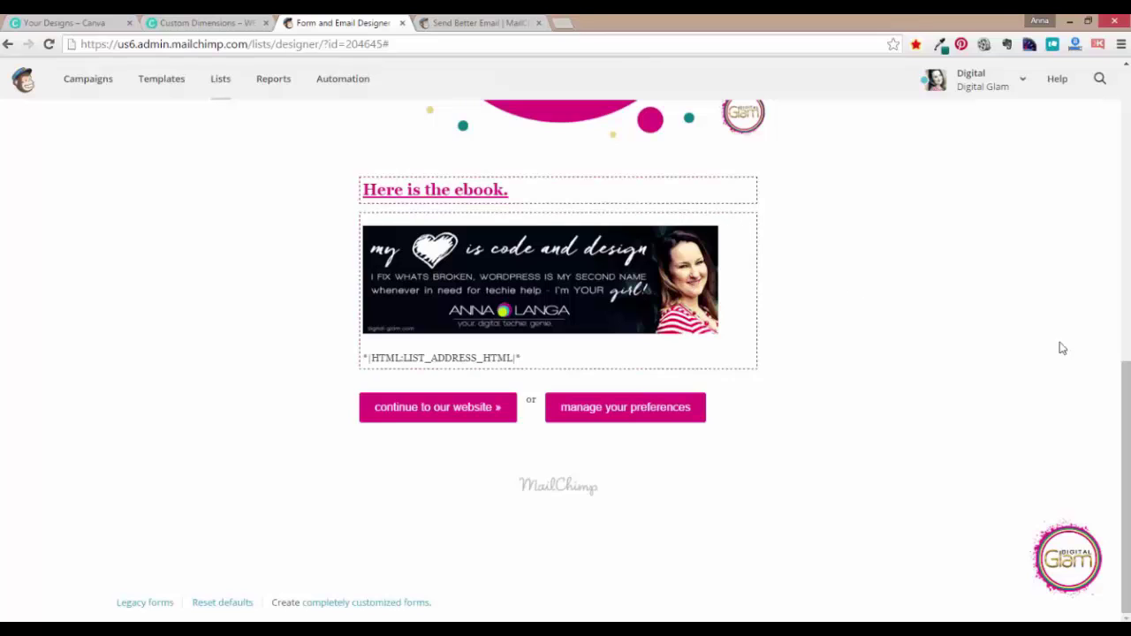
pyautogui.moveTo(1126, 402); pyautogui.dragTo(1126, 391)
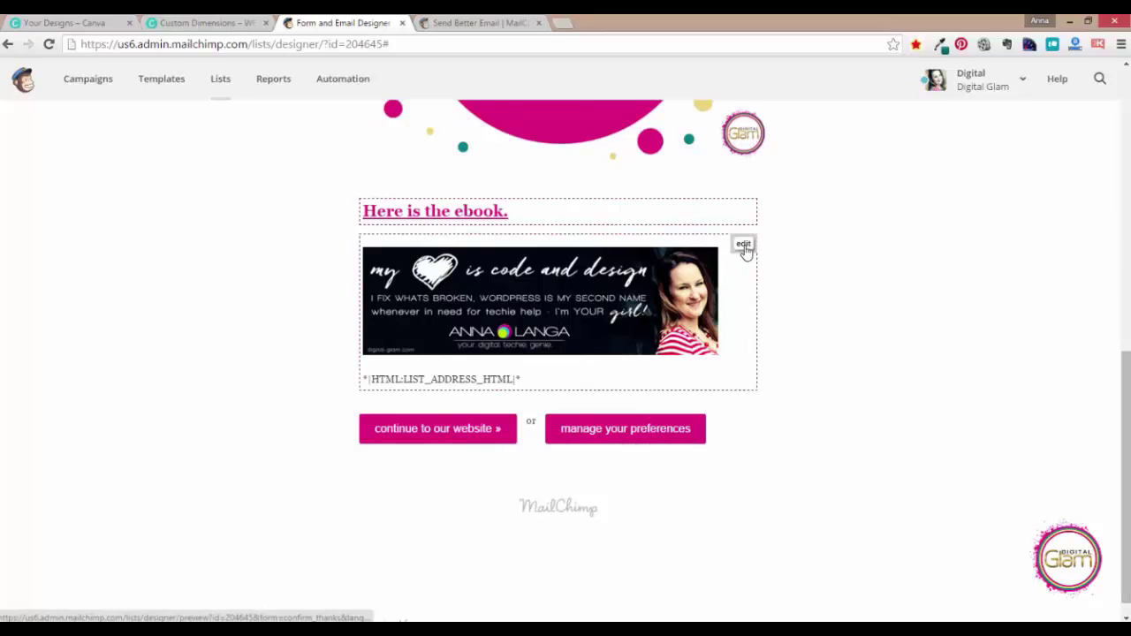
pyautogui.click(744, 249)
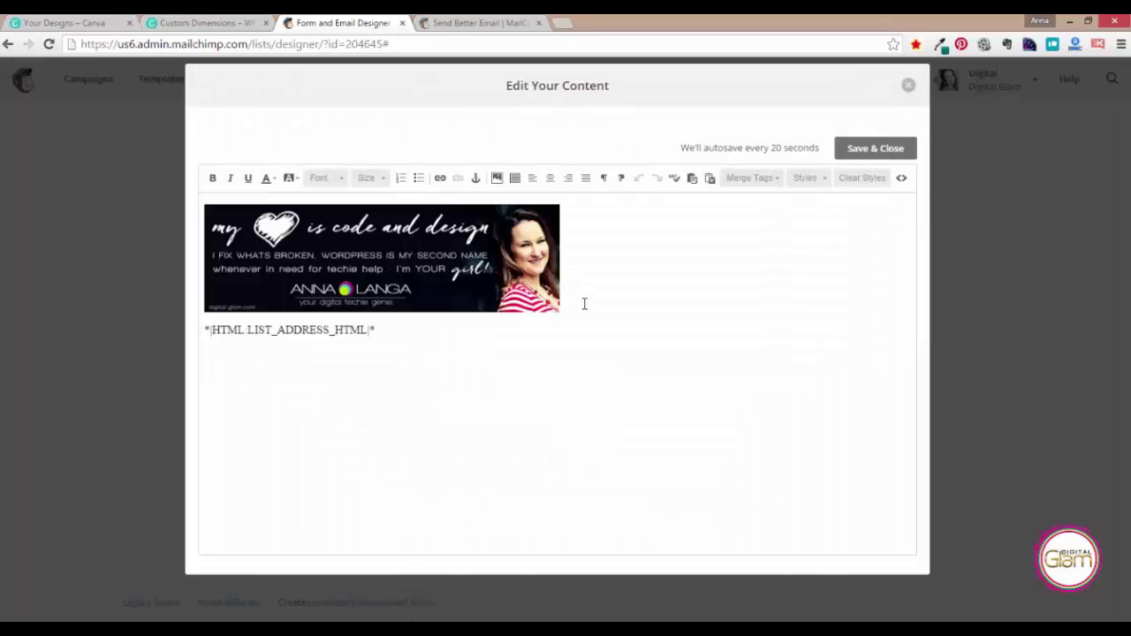
pyautogui.moveTo(584, 303); pyautogui.dragTo(317, 191)
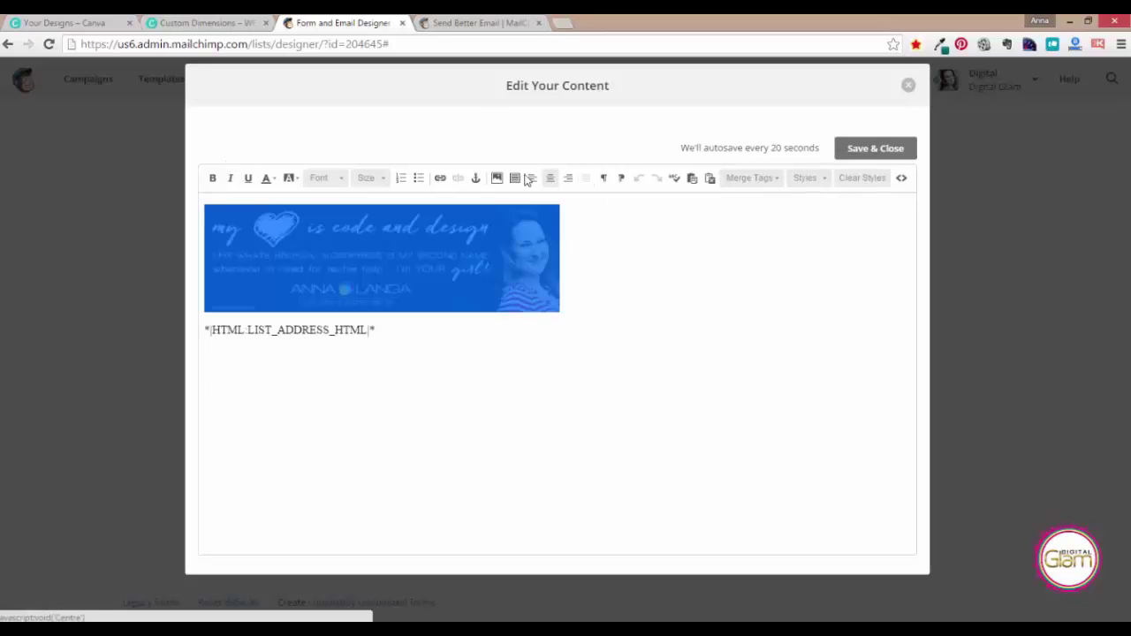
pyautogui.click(220, 197)
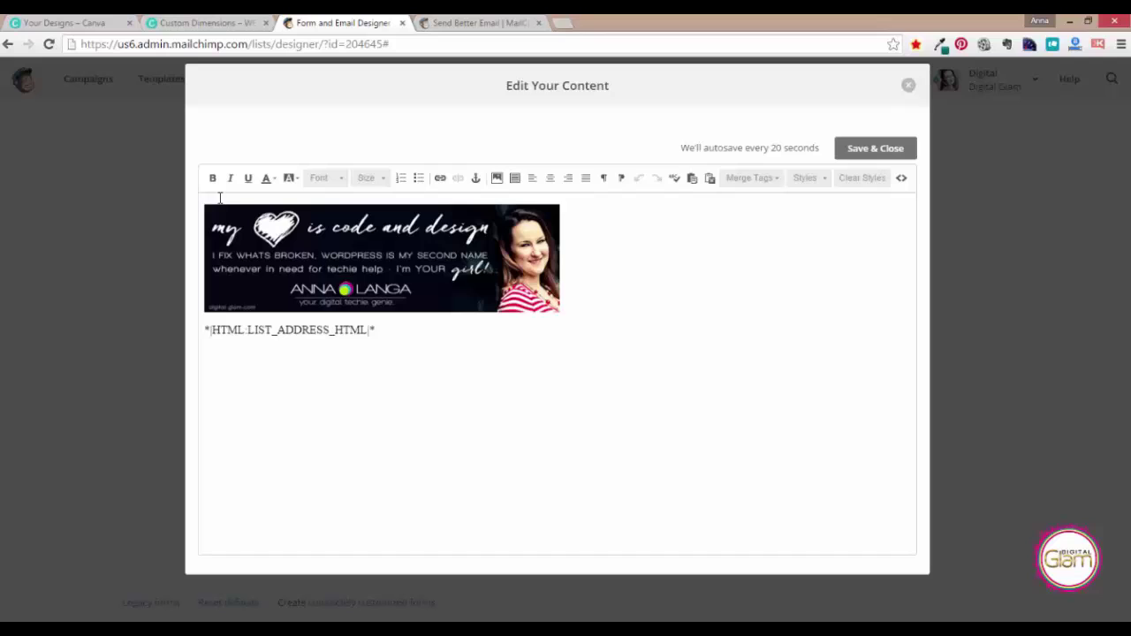
# Centre the banner within its block and save the thank-you page
pyautogui.scroll(-1, 220, 198)
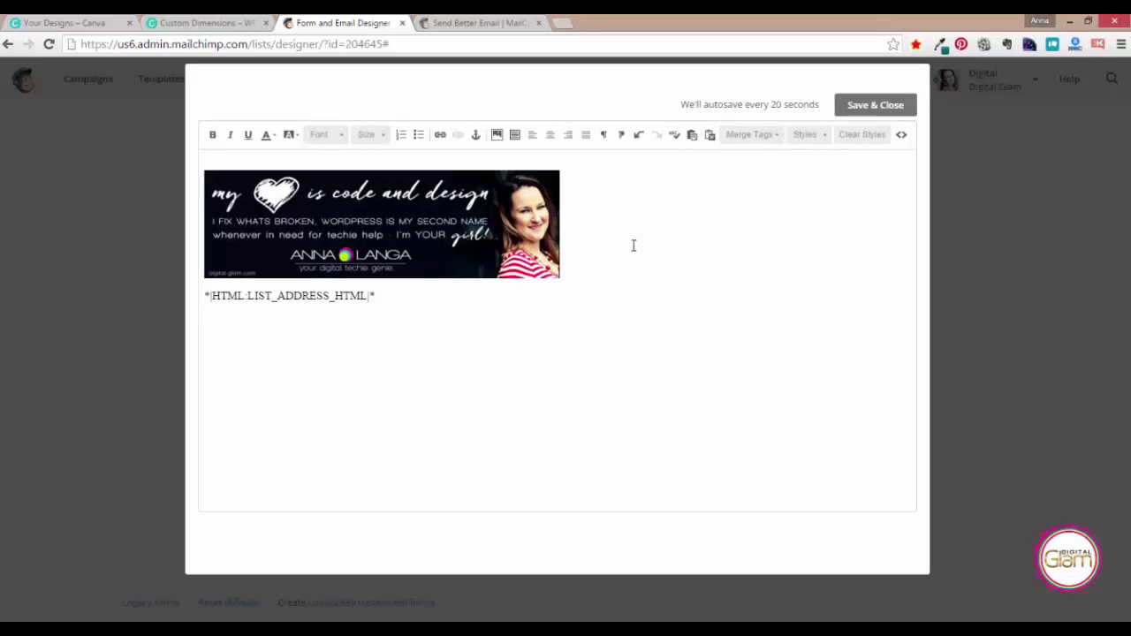
pyautogui.press('Return')
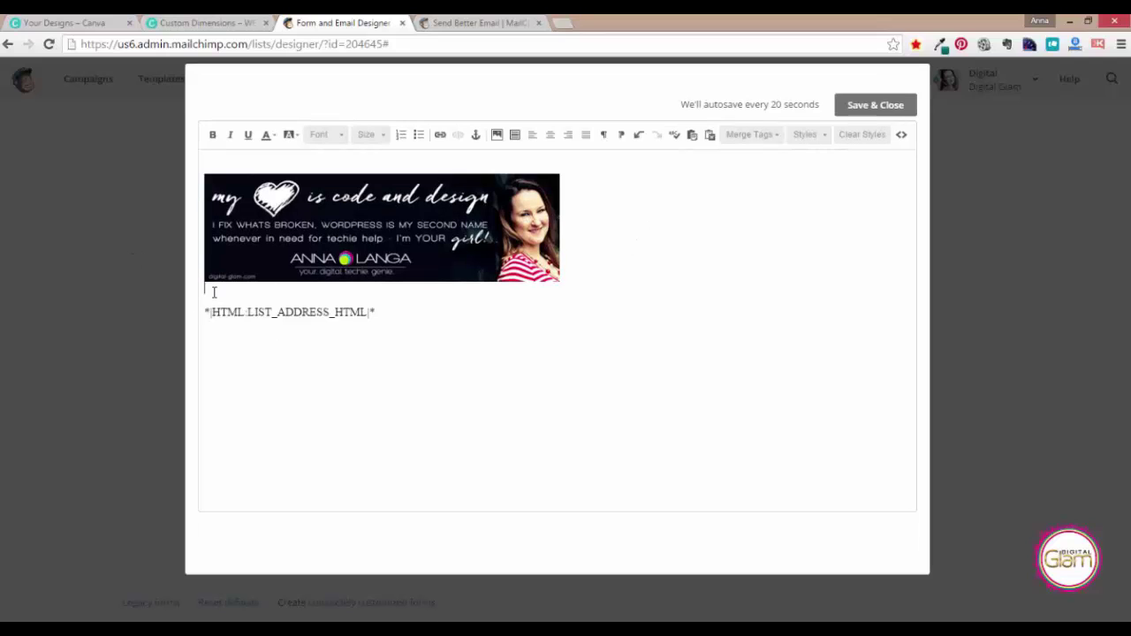
pyautogui.moveTo(213, 292); pyautogui.dragTo(184, 202)
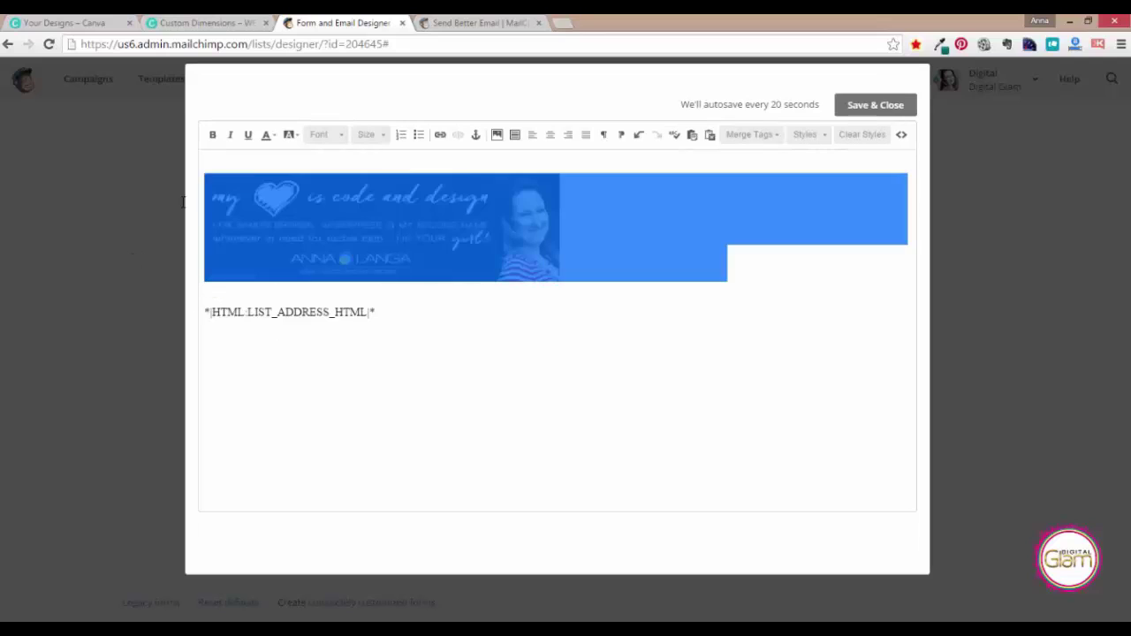
pyautogui.click(549, 137)
pyautogui.click(751, 303)
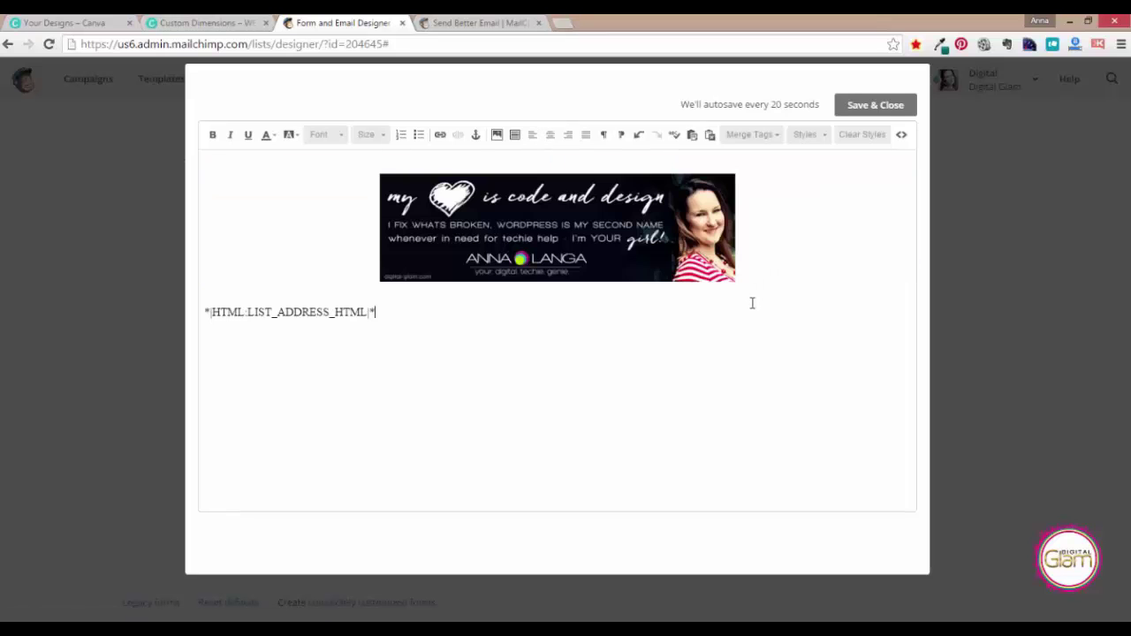
pyautogui.click(902, 112)
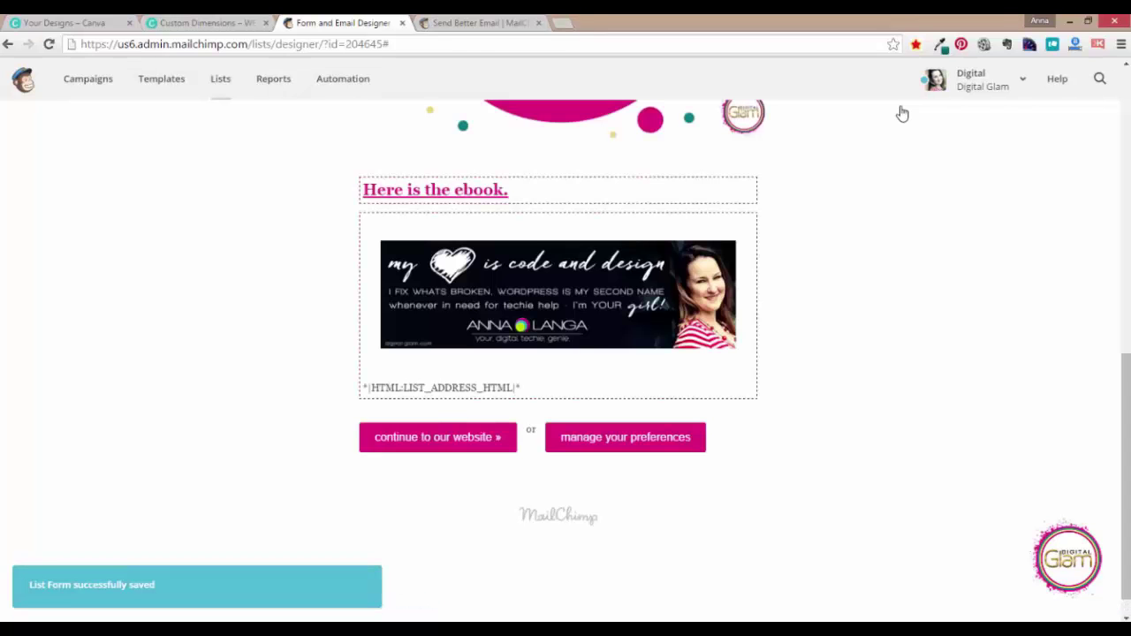
pyautogui.moveTo(1123, 440); pyautogui.dragTo(1105, 211)
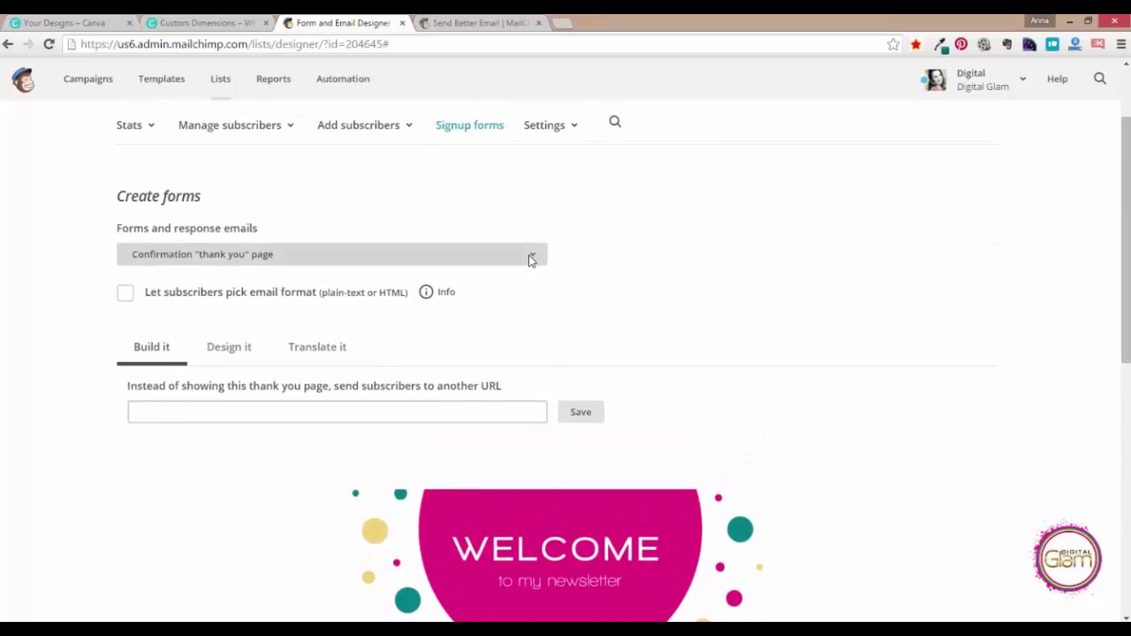
# Switch to the Final welcome email and turn on sending it
pyautogui.click(530, 254)
pyautogui.click(356, 368)
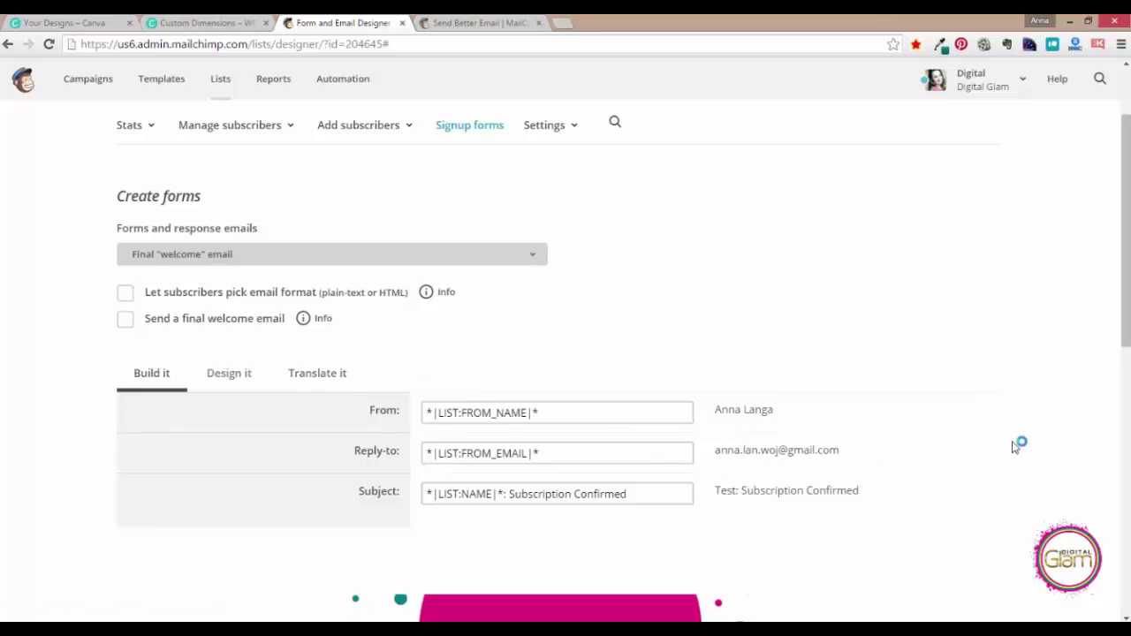
pyautogui.moveTo(1127, 274); pyautogui.dragTo(1126, 306)
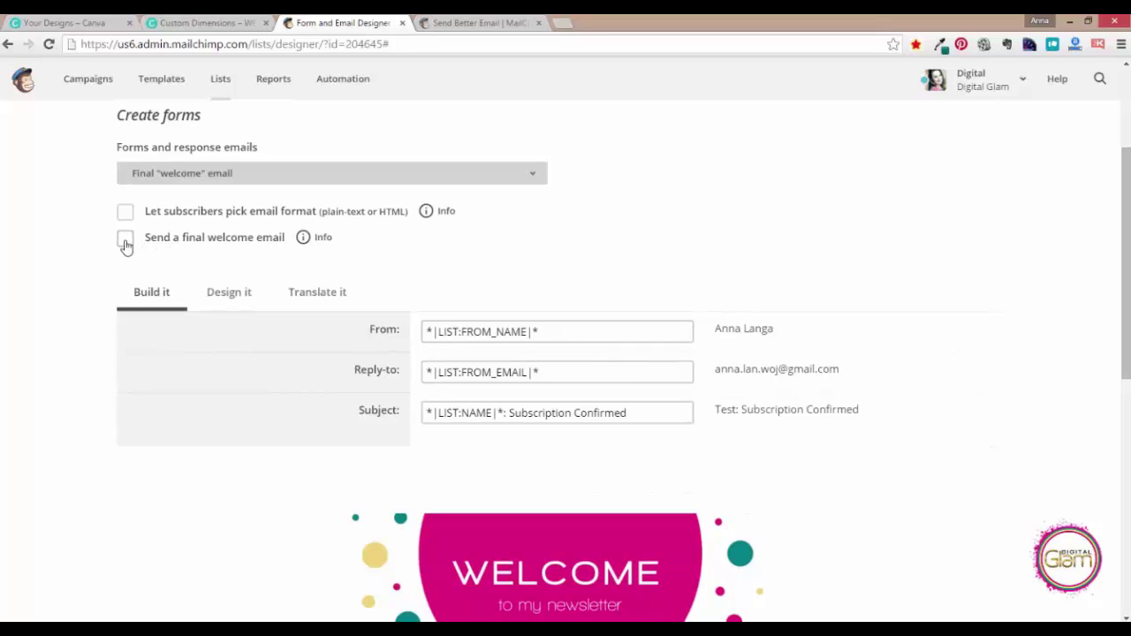
pyautogui.click(126, 243)
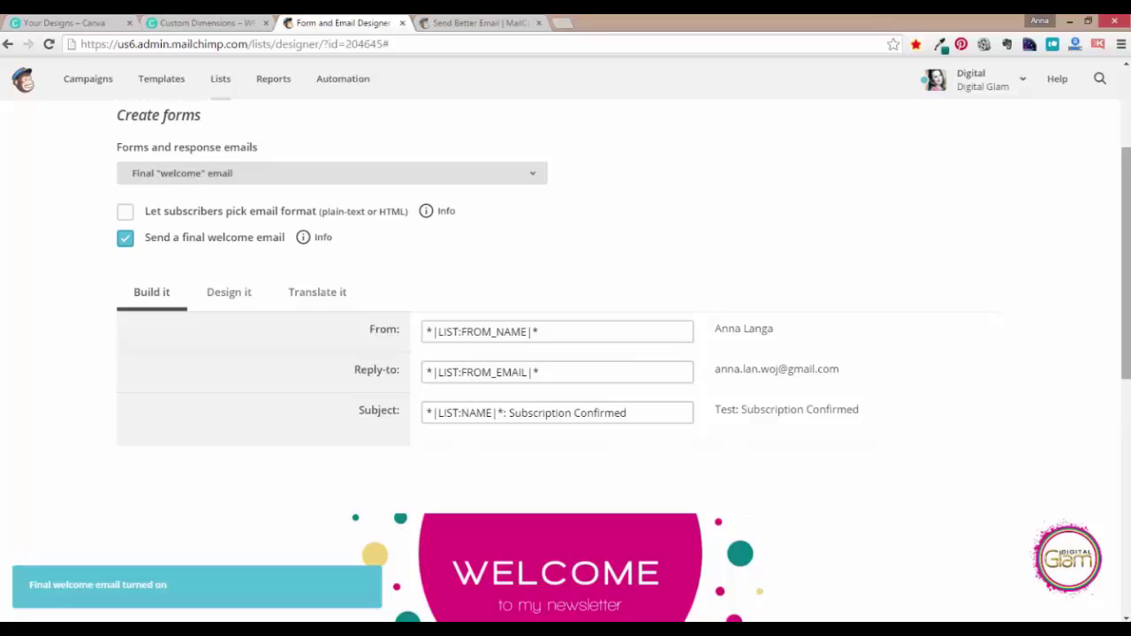
# Save the welcome email message "Your subscription to our list has been confirmed."
pyautogui.scroll(-2, 566, 353)
pyautogui.scroll(-2, 565, 353)
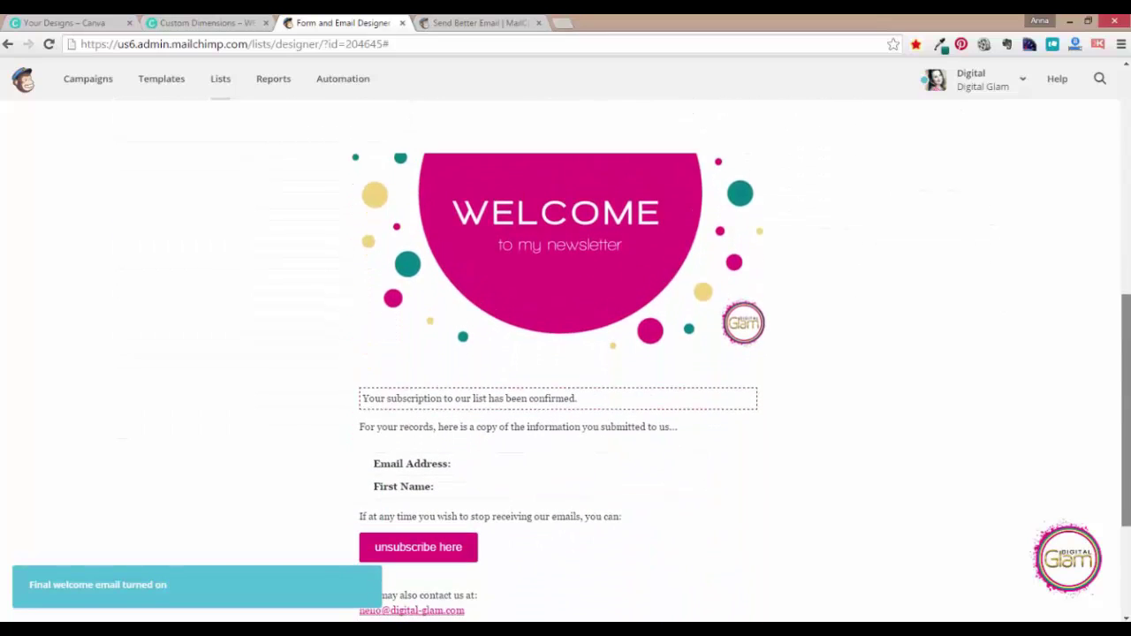
pyautogui.scroll(-1, 748, 404)
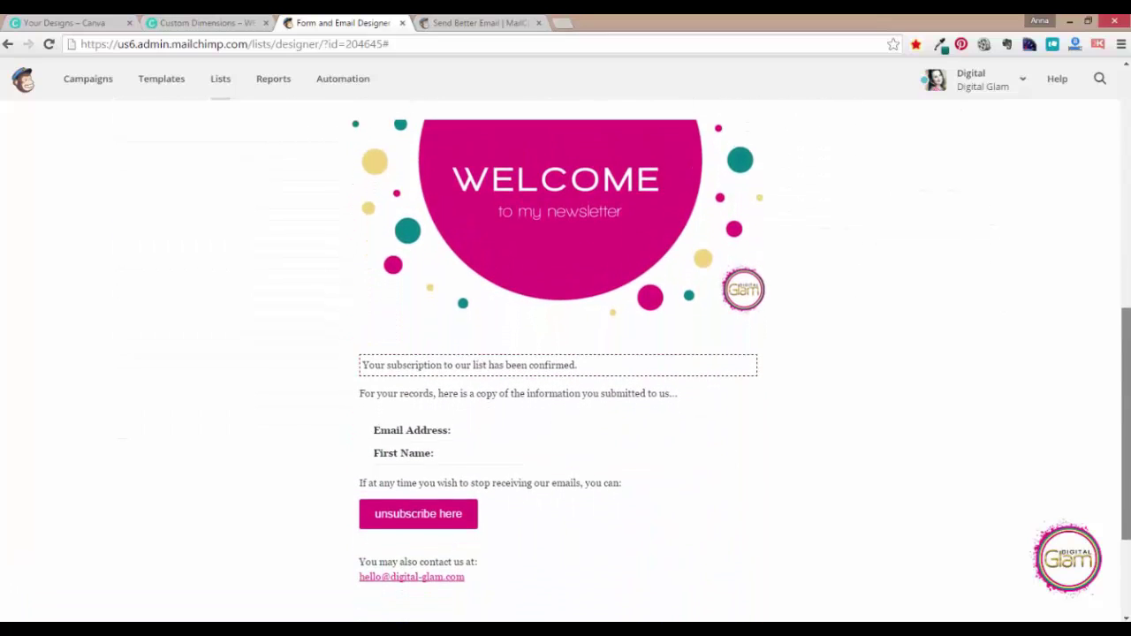
pyautogui.click(651, 363)
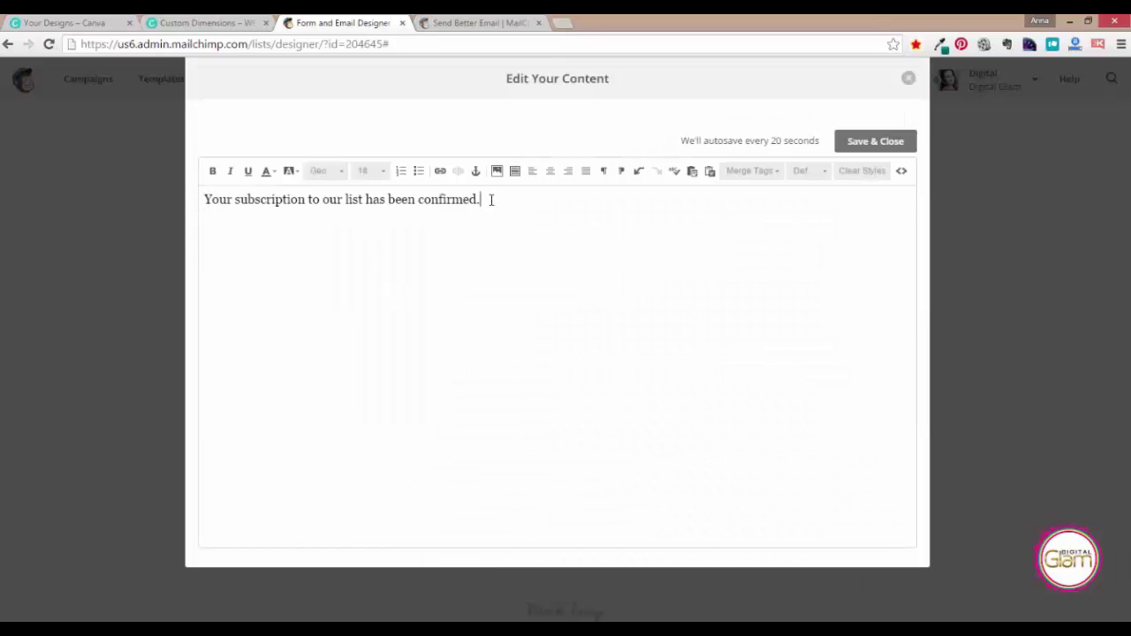
pyautogui.moveTo(491, 200); pyautogui.dragTo(203, 199)
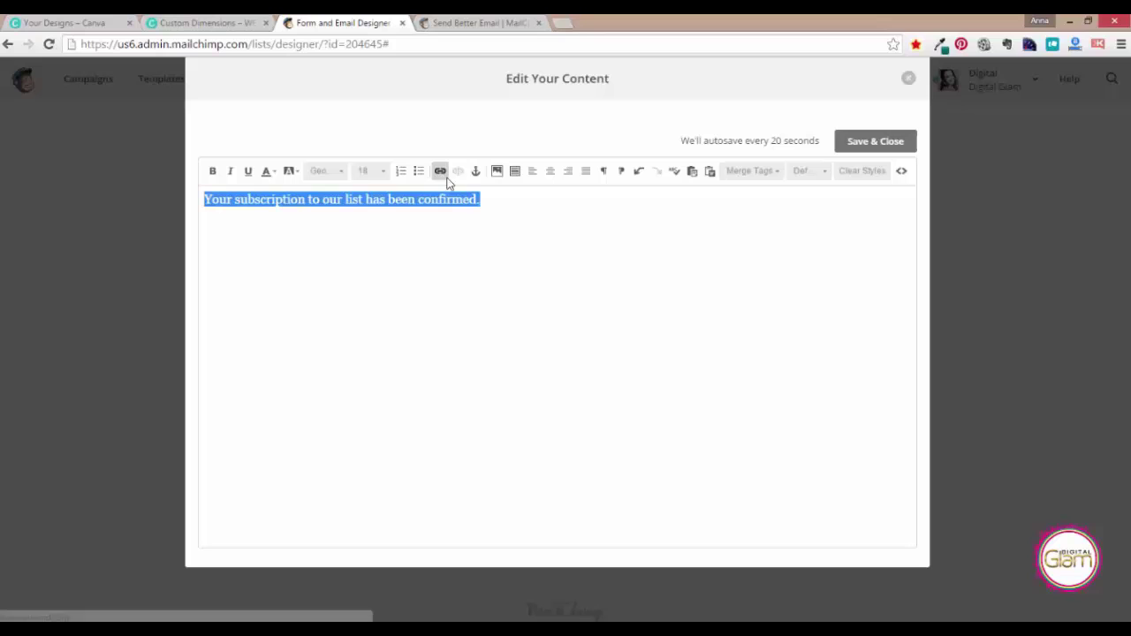
pyautogui.click(512, 201)
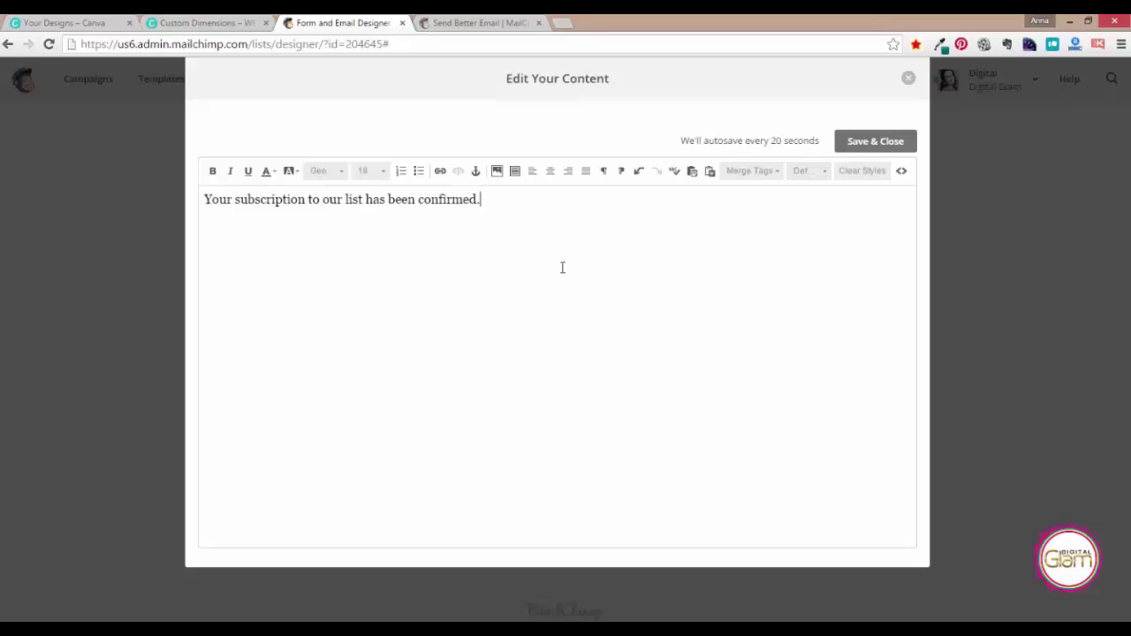
pyautogui.click(866, 143)
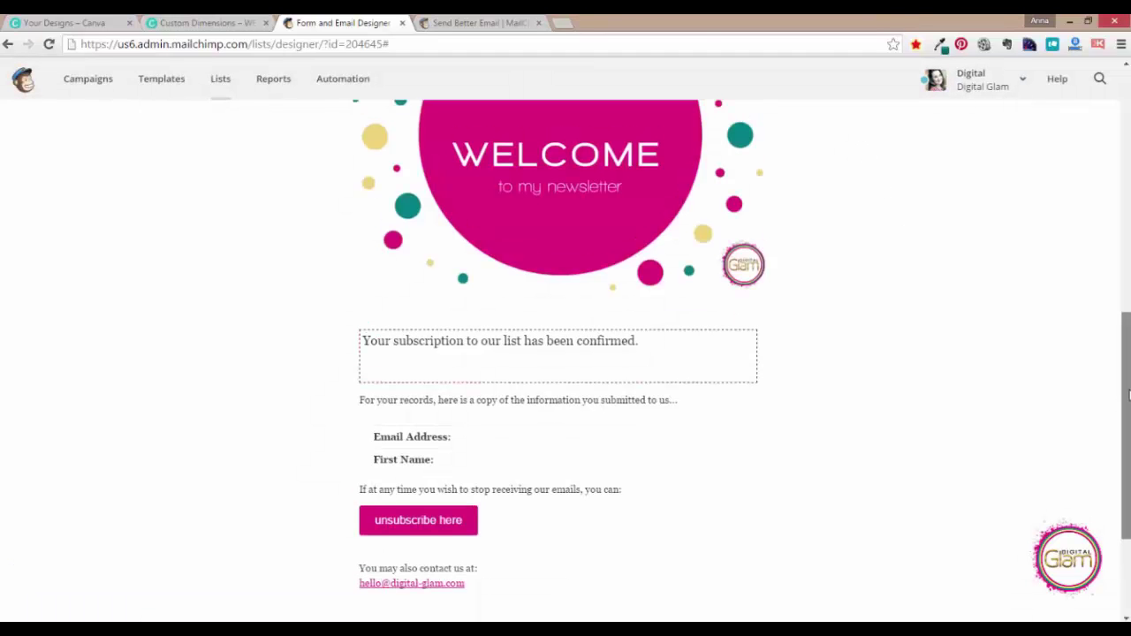
pyautogui.scroll(1, 1128, 383)
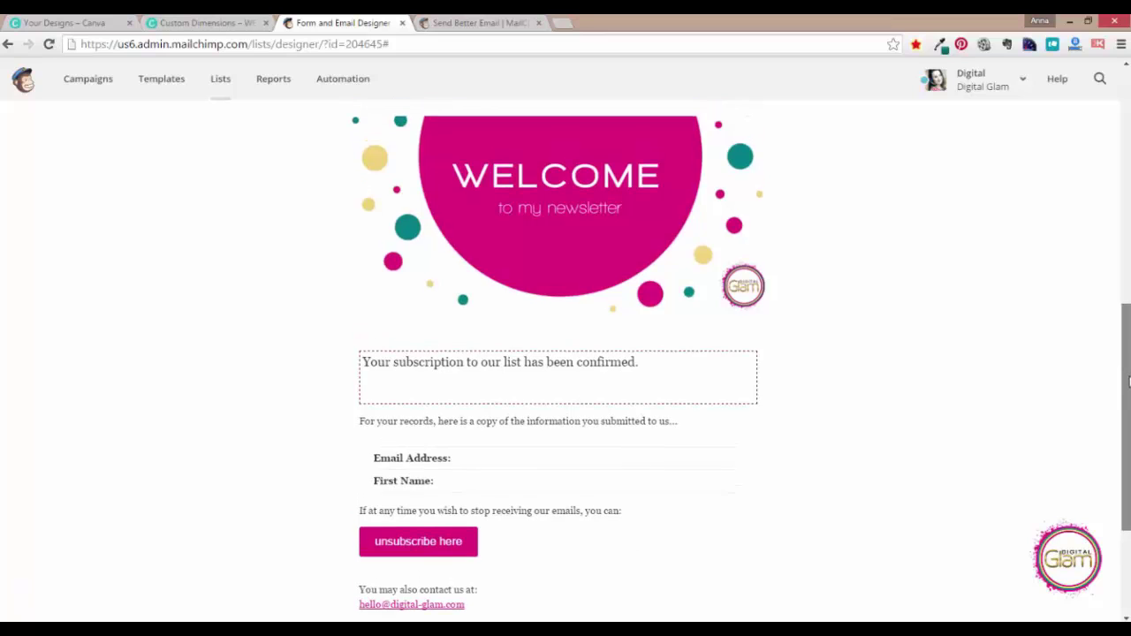
pyautogui.moveTo(1128, 382); pyautogui.dragTo(1100, 186)
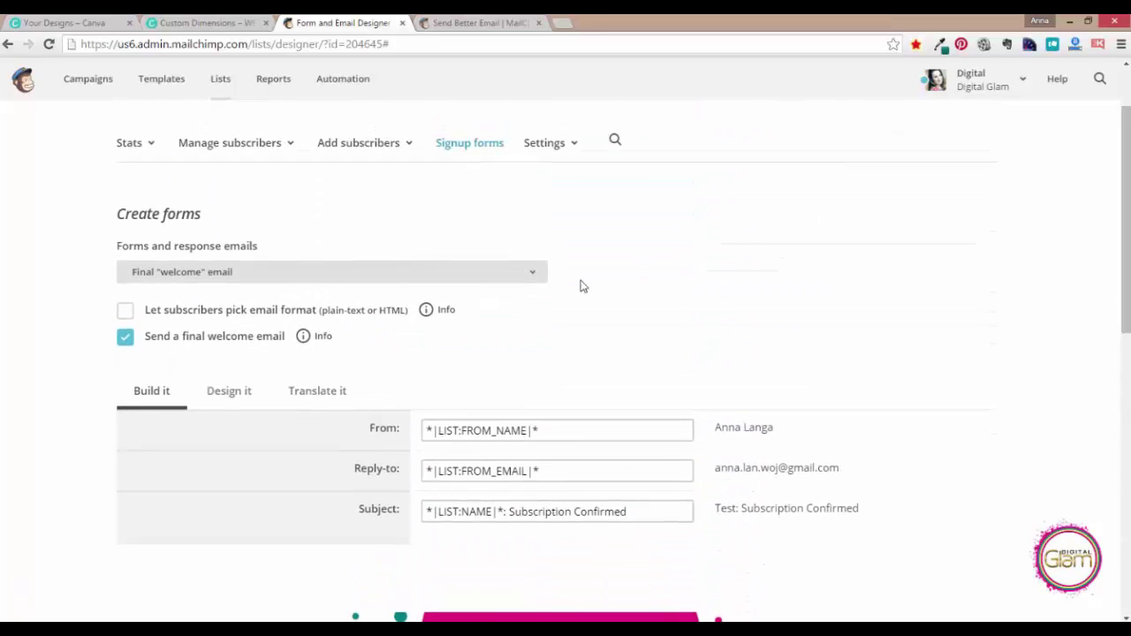
# Copy the Signup form URL and load the live signup form in a new tab
pyautogui.click(535, 273)
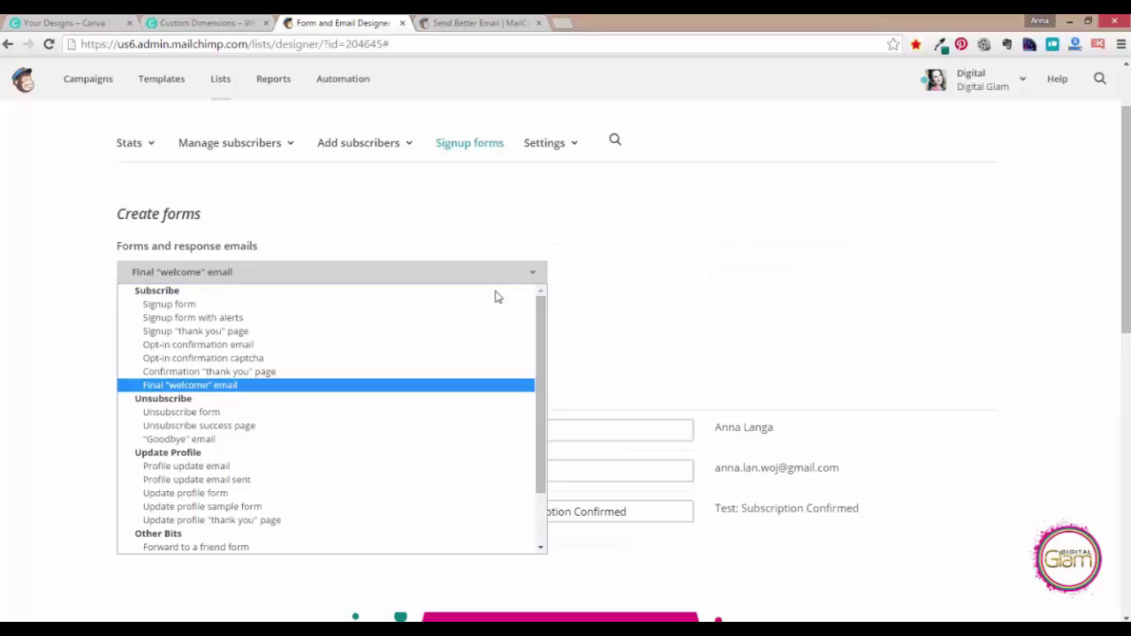
pyautogui.click(487, 306)
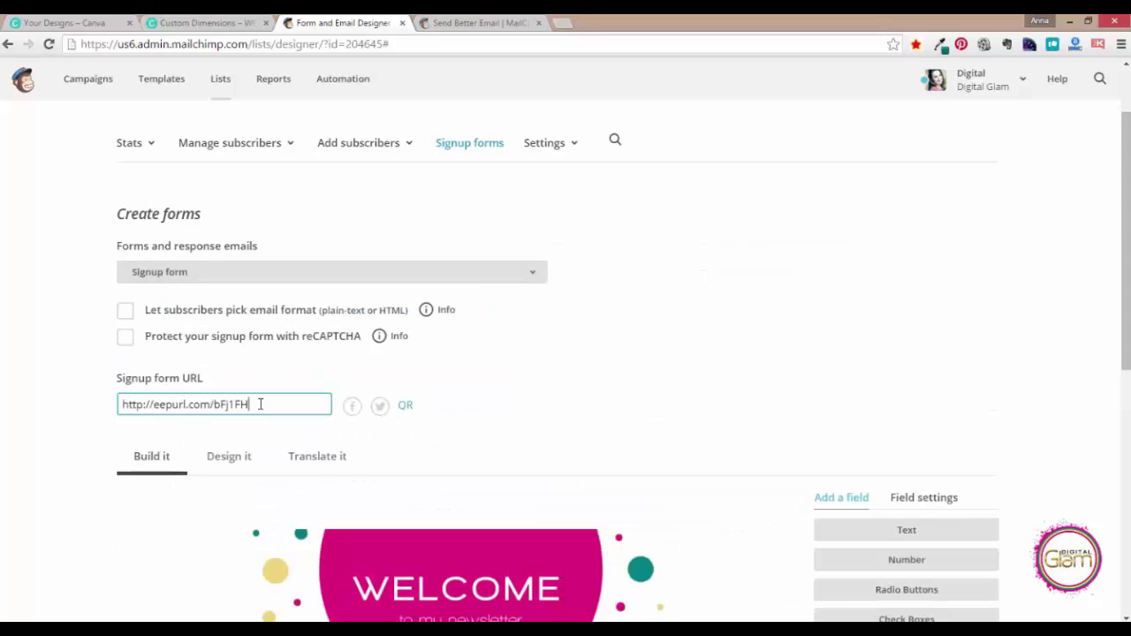
pyautogui.moveTo(258, 404); pyautogui.dragTo(122, 403)
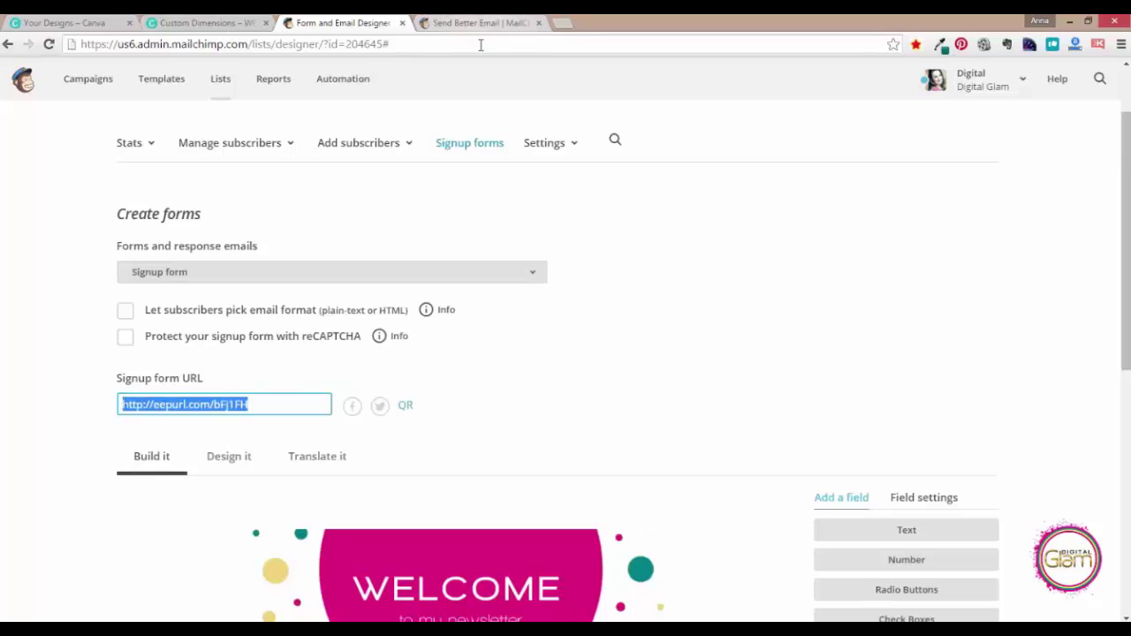
pyautogui.click(563, 25)
pyautogui.write('http://eepurl.com/bFj1FH')
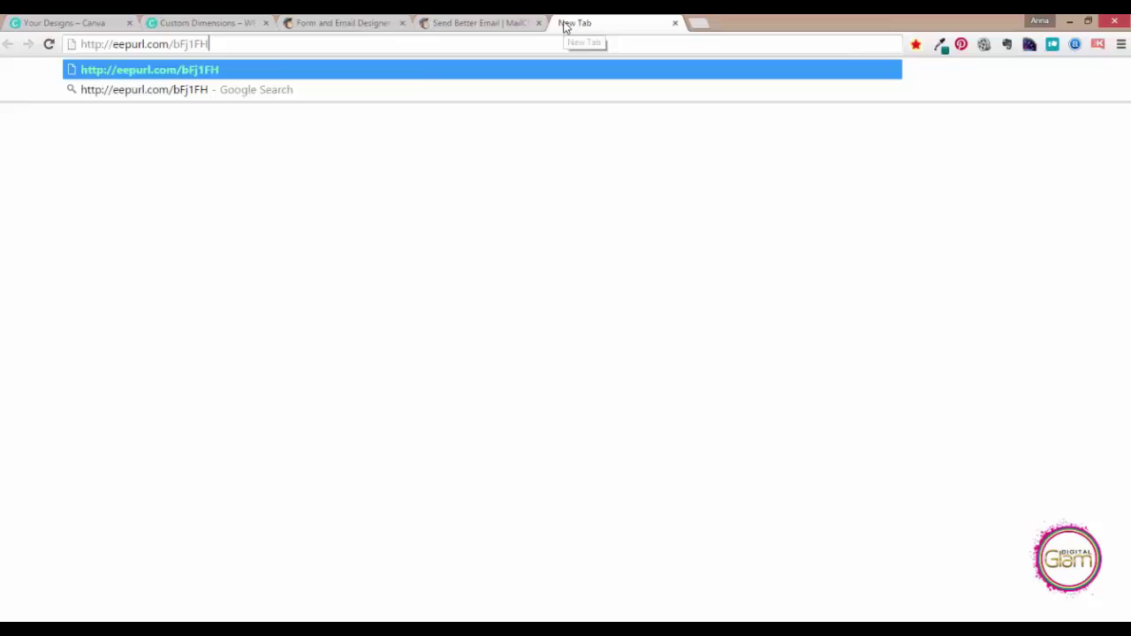
pyautogui.press('Return')
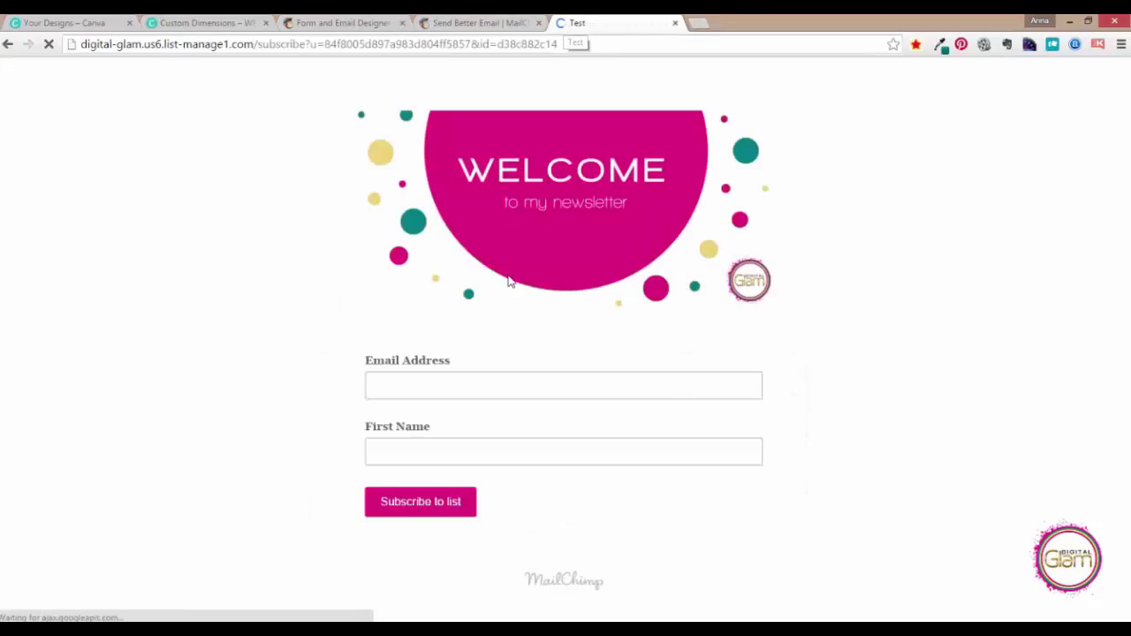
pyautogui.moveTo(565, 207)
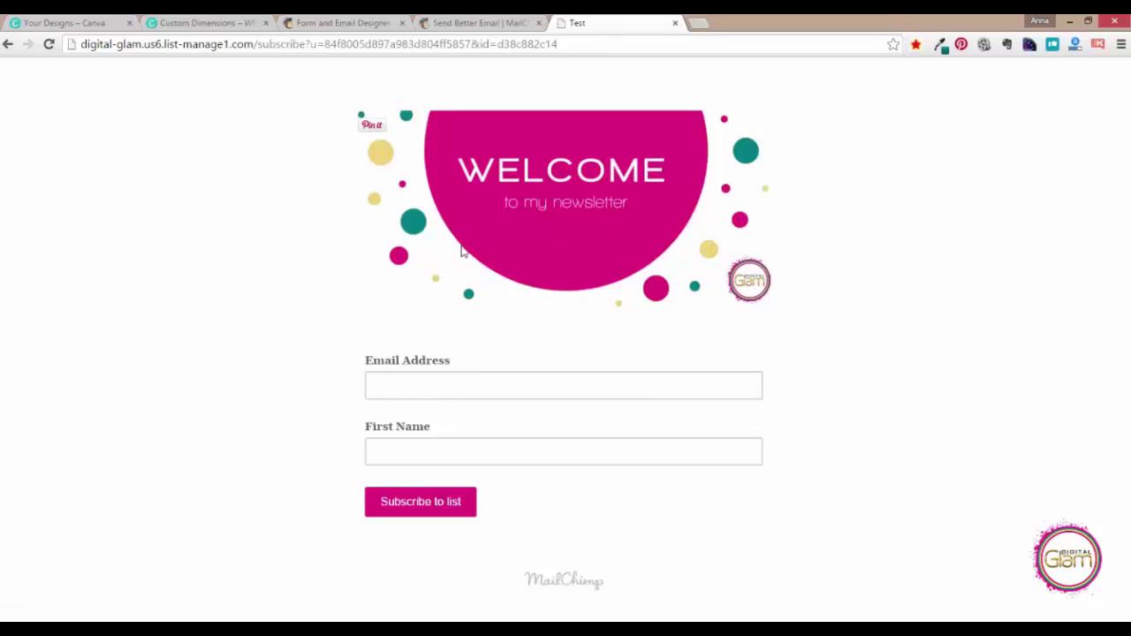
# Submit a test signup using the saved Gmail address and a first name
pyautogui.click(460, 391)
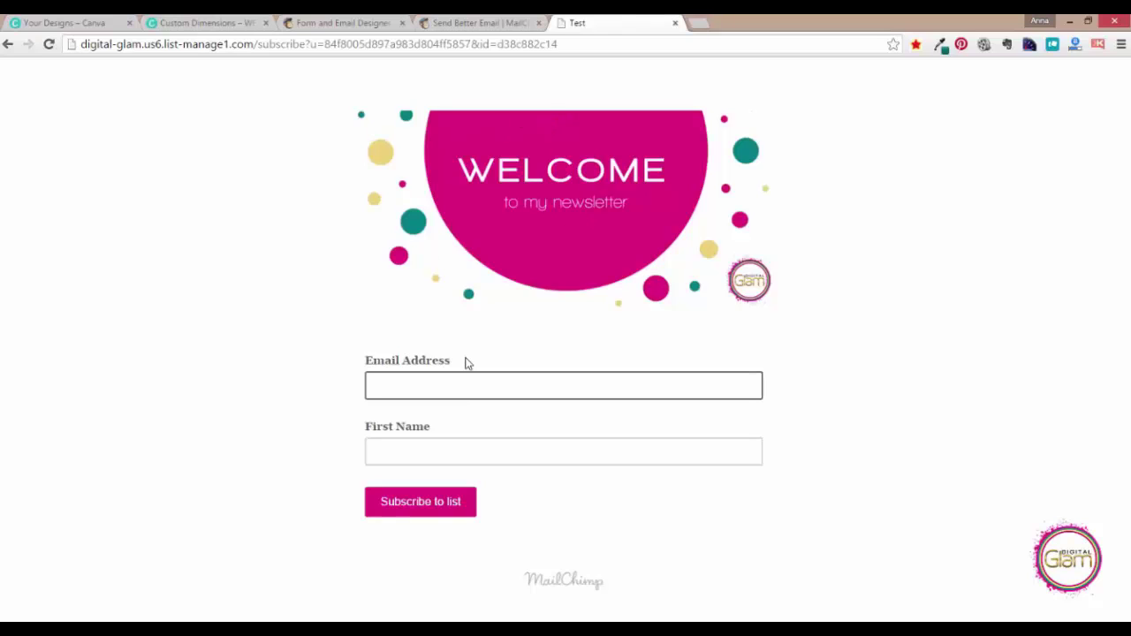
pyautogui.click(403, 389)
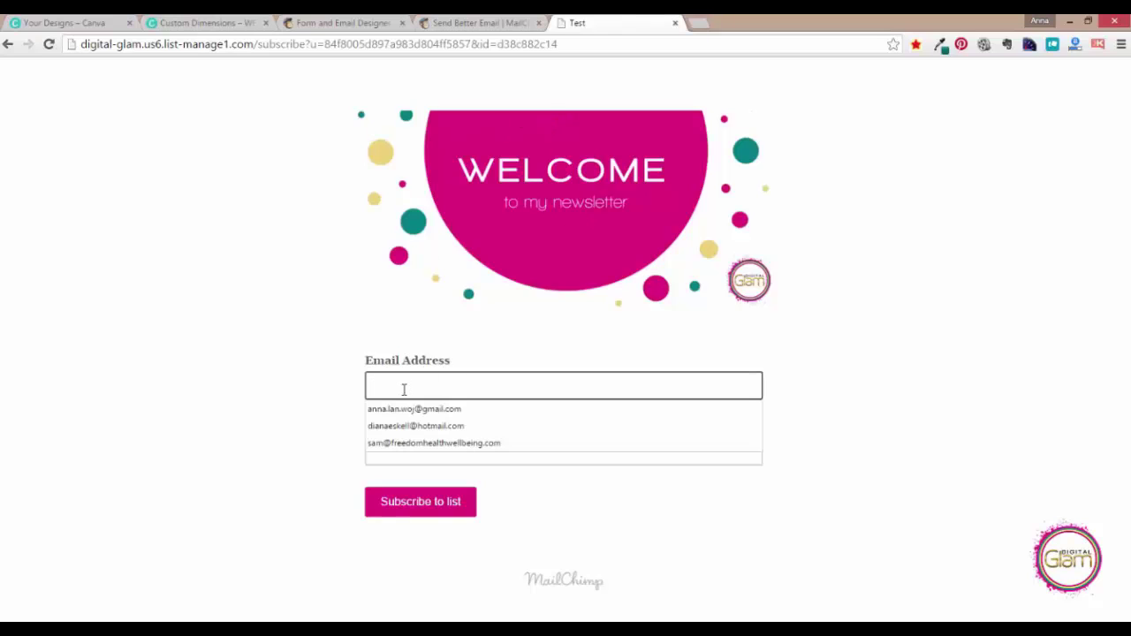
pyautogui.click(405, 411)
pyautogui.click(399, 450)
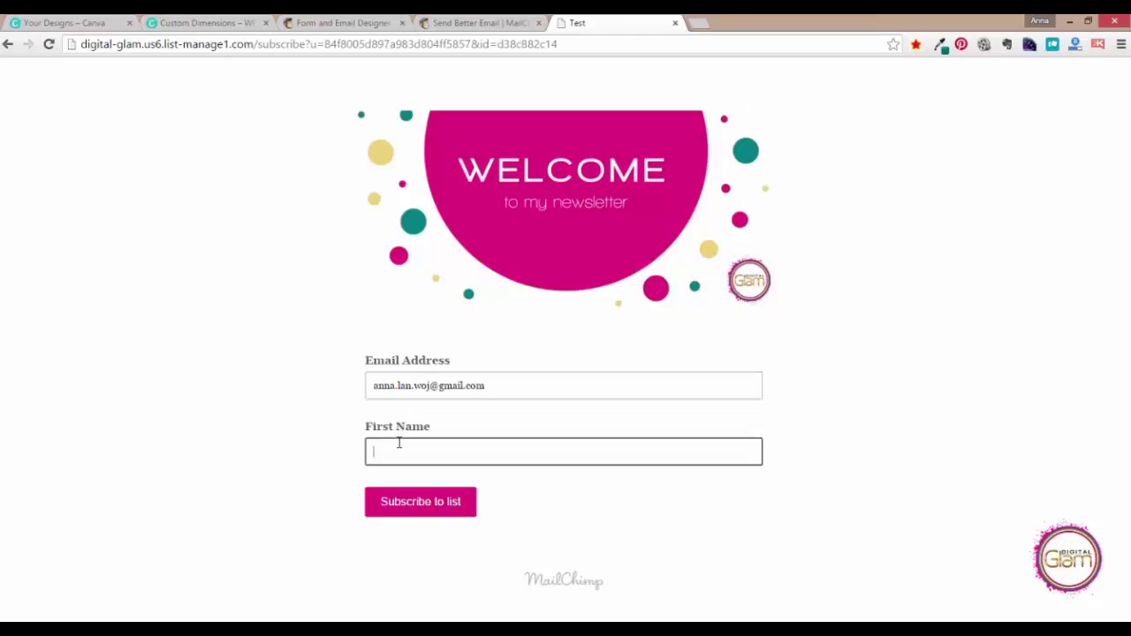
pyautogui.write('Anna')
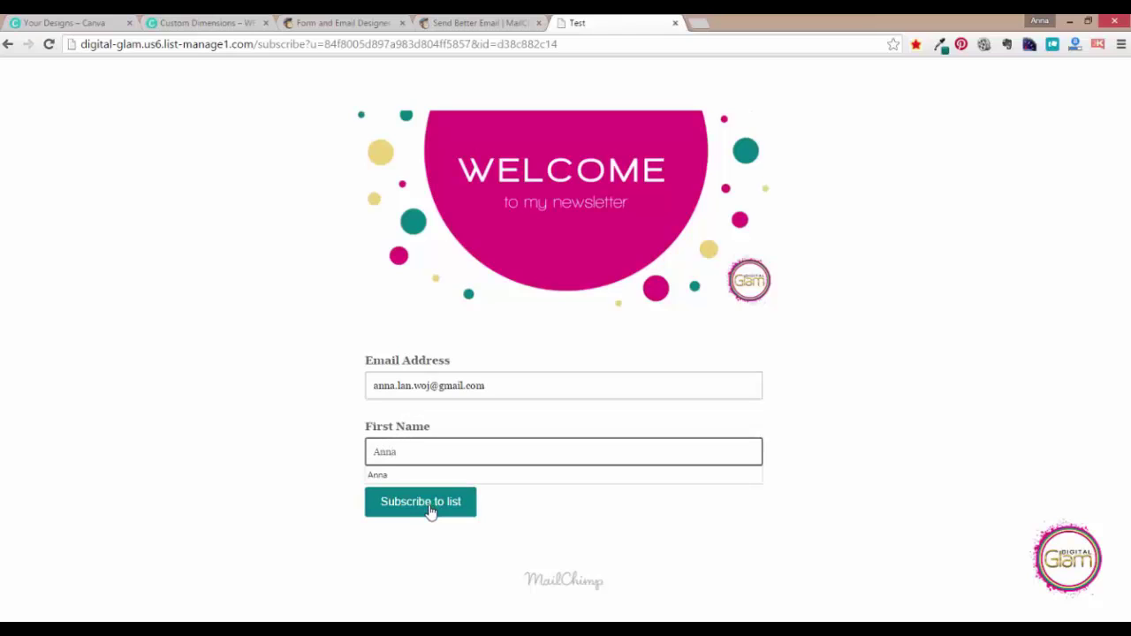
pyautogui.click(429, 510)
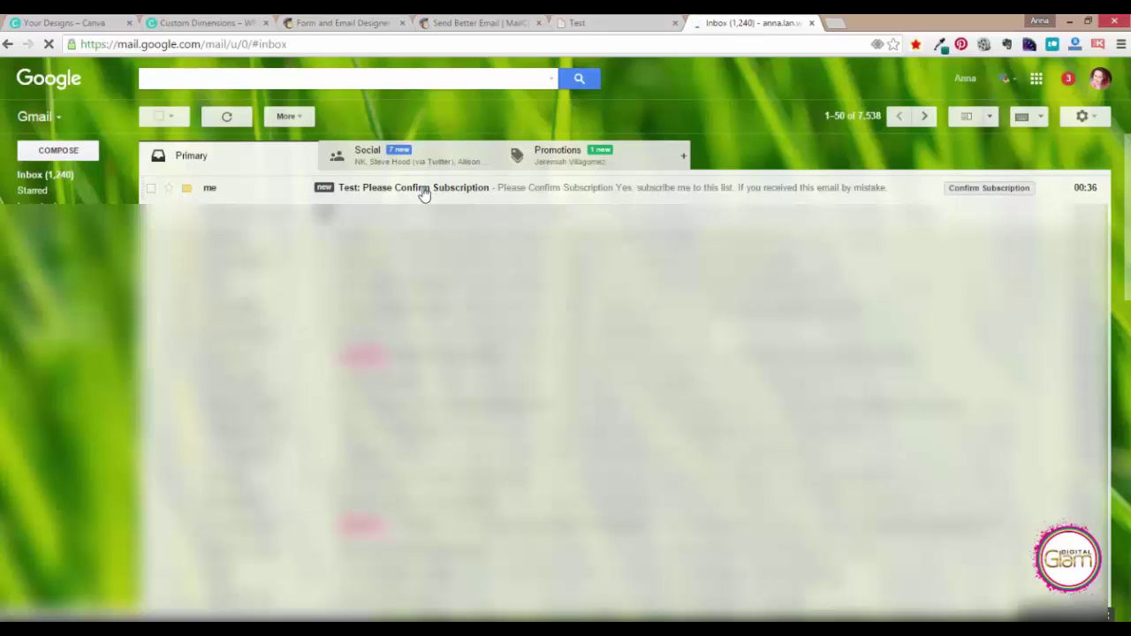
# Confirm via the Please Confirm Subscription email, review the 'Here is the ebook.' thank-you page, then return to Gmail
pyautogui.click(424, 189)
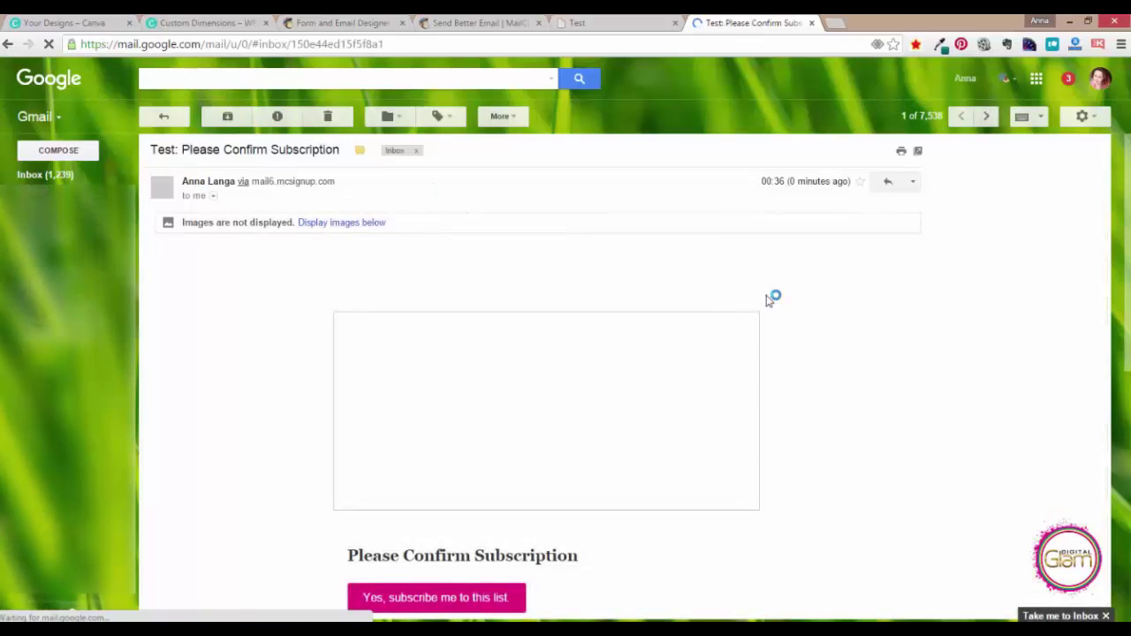
pyautogui.click(327, 224)
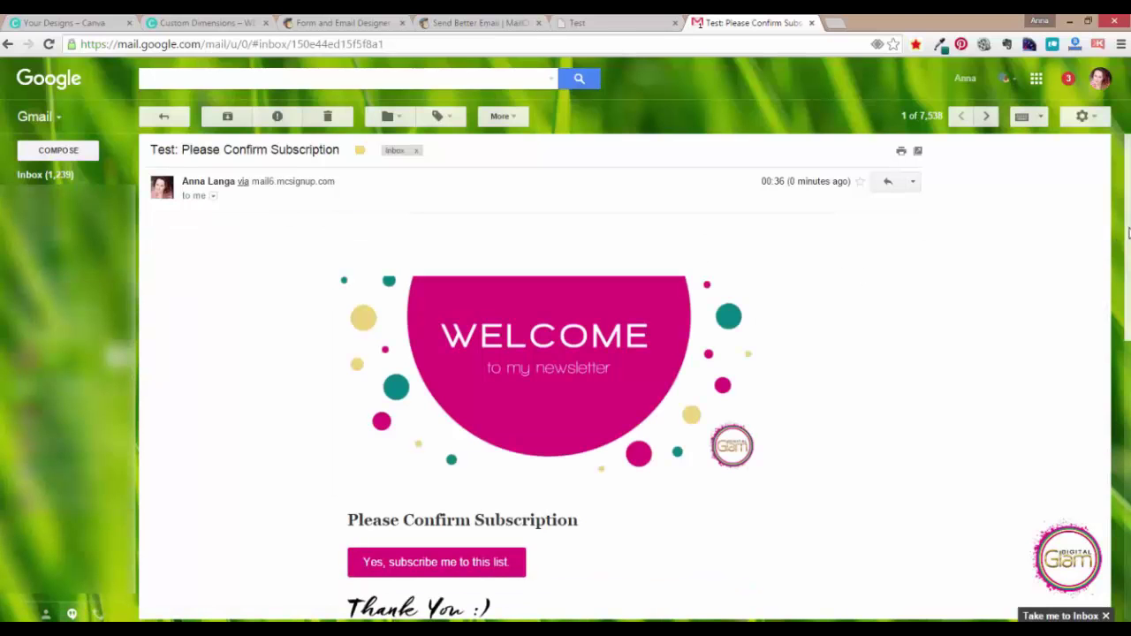
pyautogui.moveTo(1128, 232); pyautogui.dragTo(974, 312)
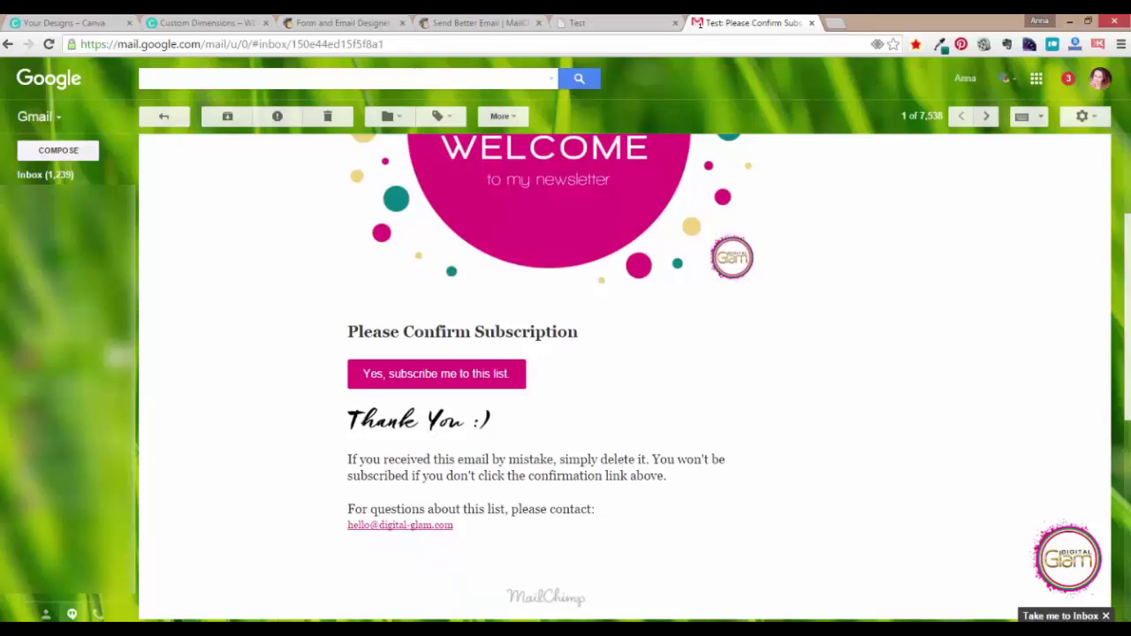
pyautogui.scroll(1, 548, 371)
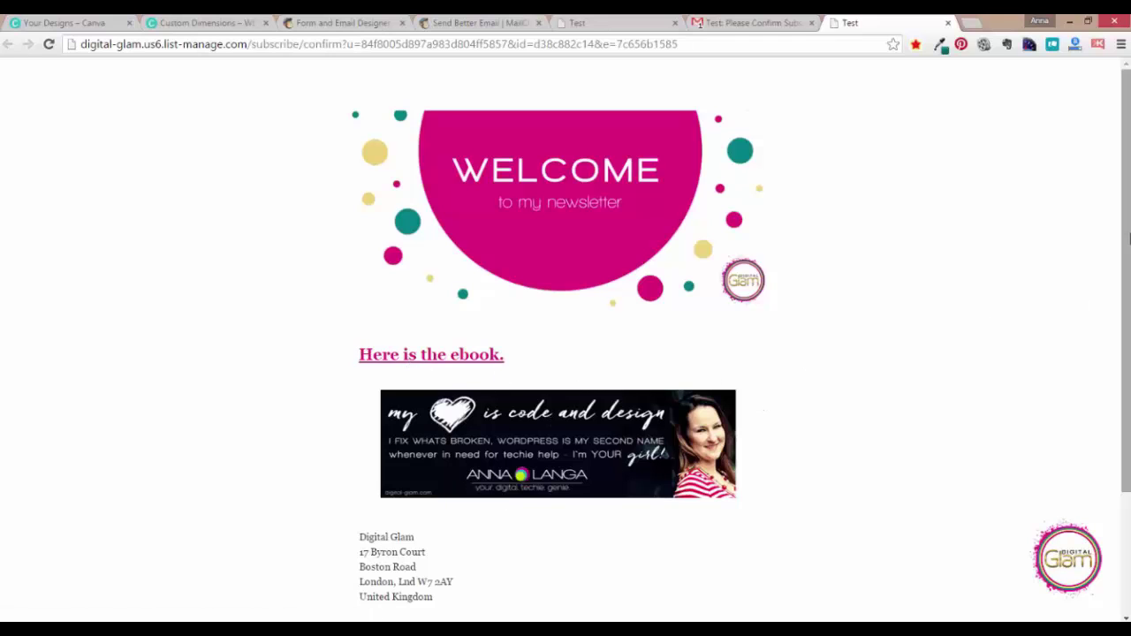
pyautogui.scroll(-2, 979, 318)
pyautogui.scroll(3, 1072, 143)
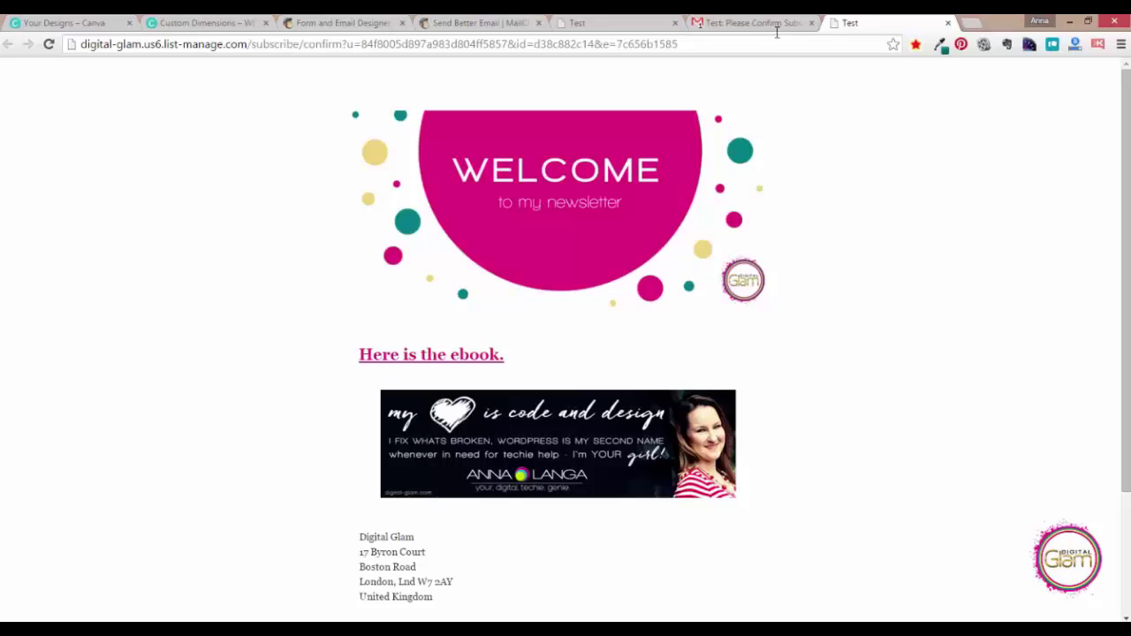
pyautogui.click(737, 26)
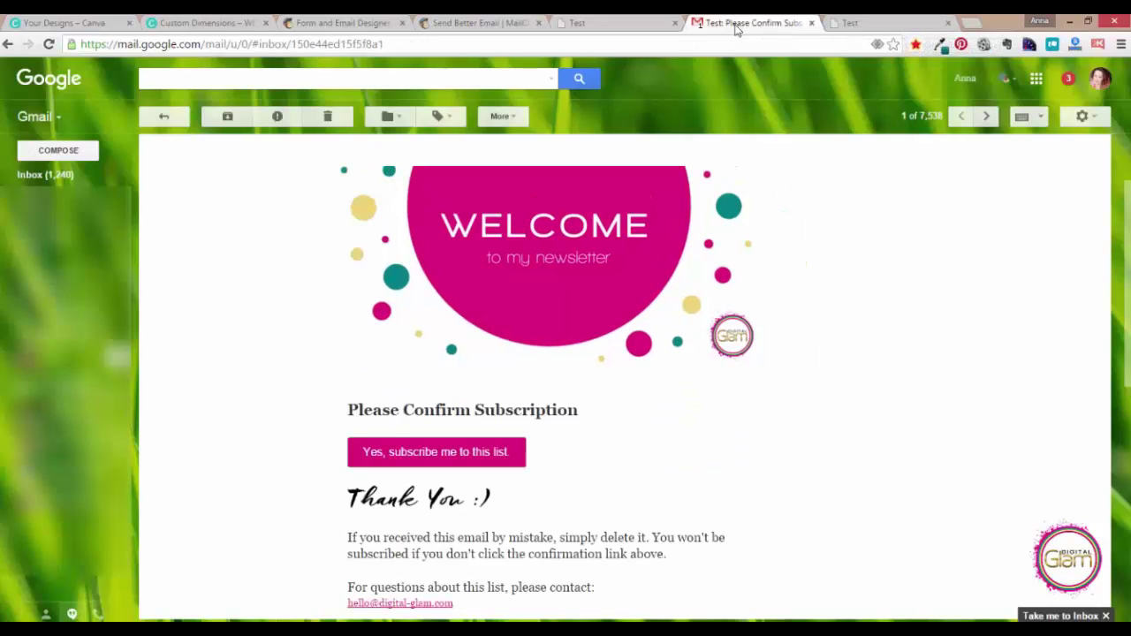
# Open the Test: Subscription Confirmed email with images shown and scroll through its WELCOME banner and message
pyautogui.click(61, 175)
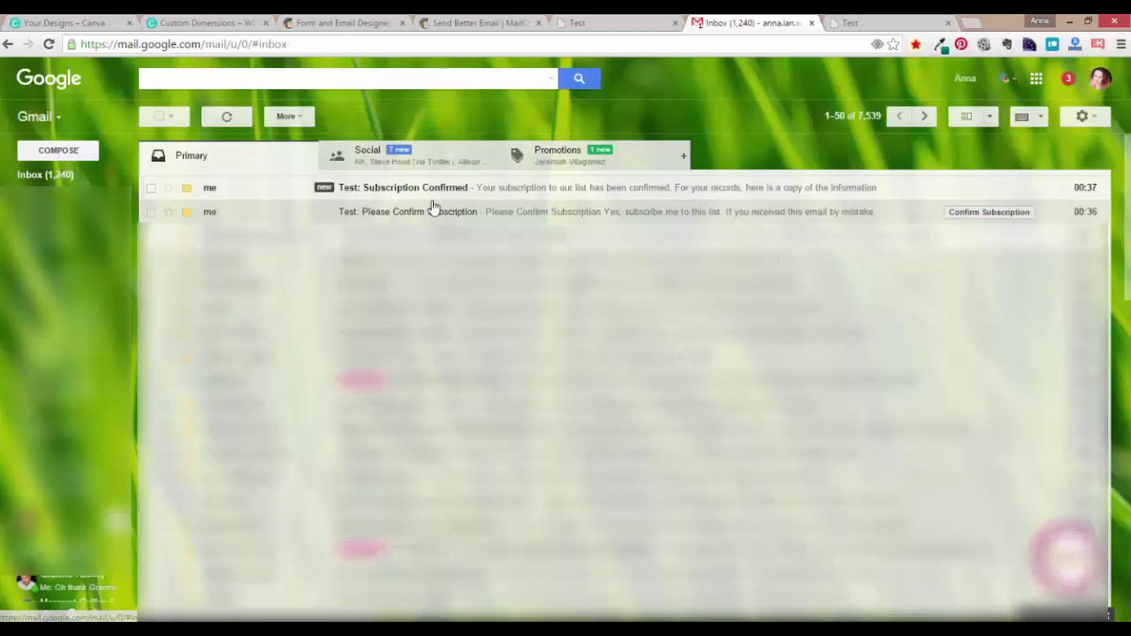
pyautogui.click(367, 189)
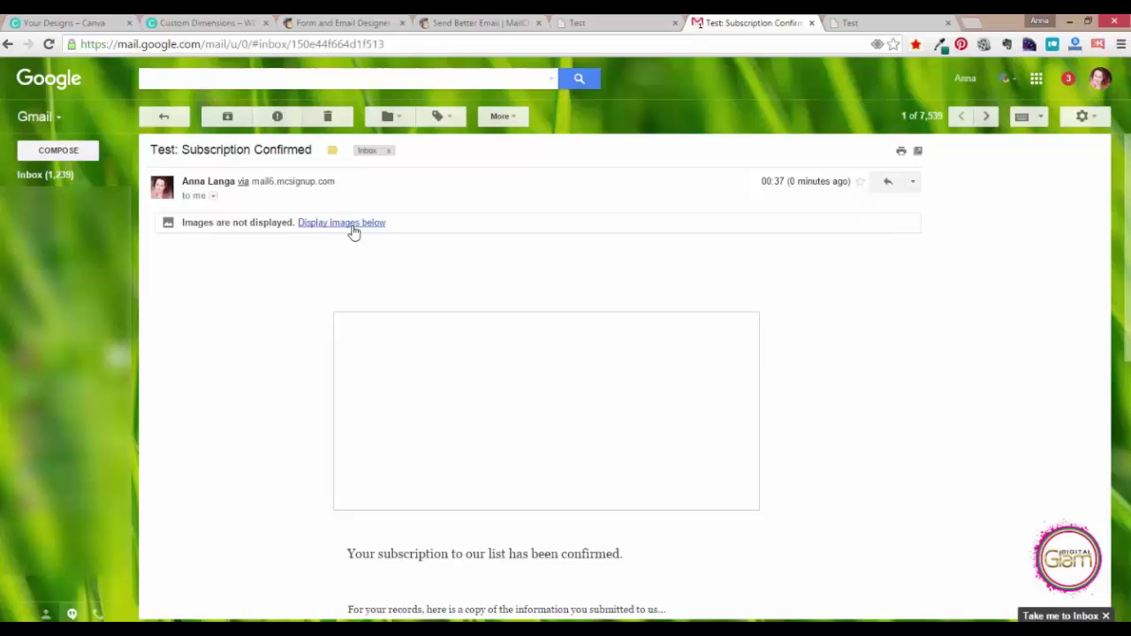
pyautogui.click(353, 225)
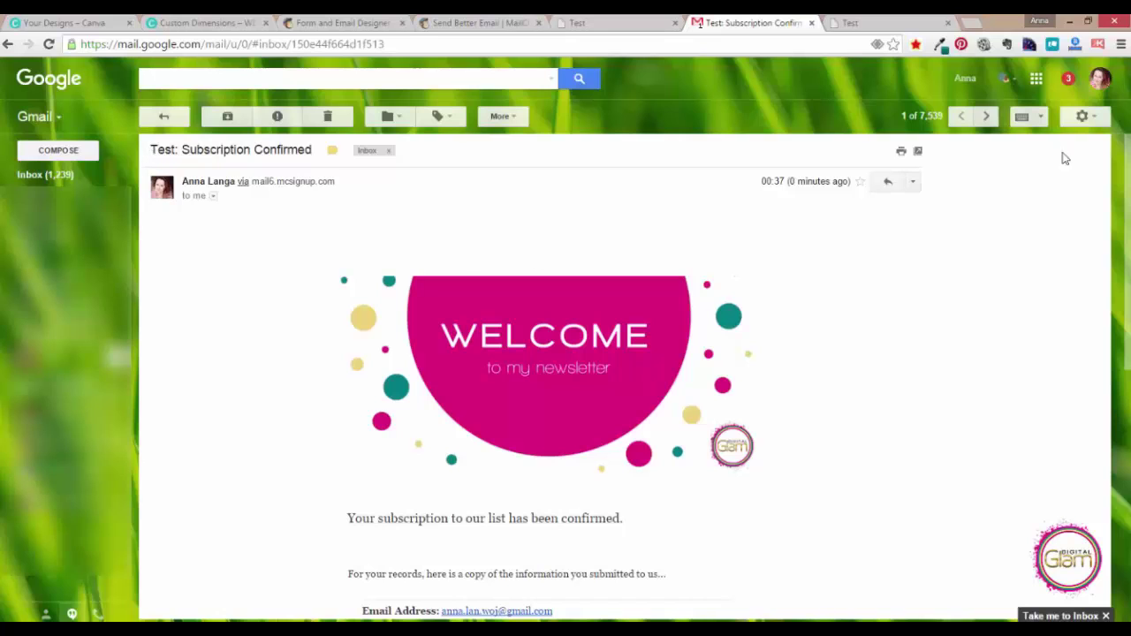
pyautogui.scroll(-1, 618, 398)
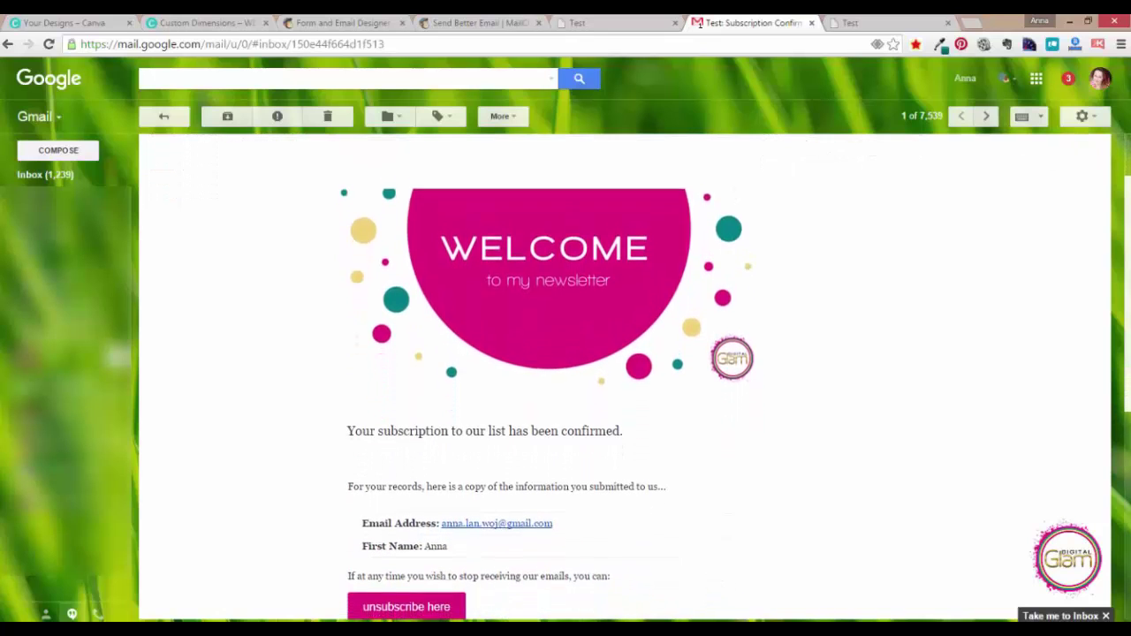
pyautogui.scroll(-1, 625, 274)
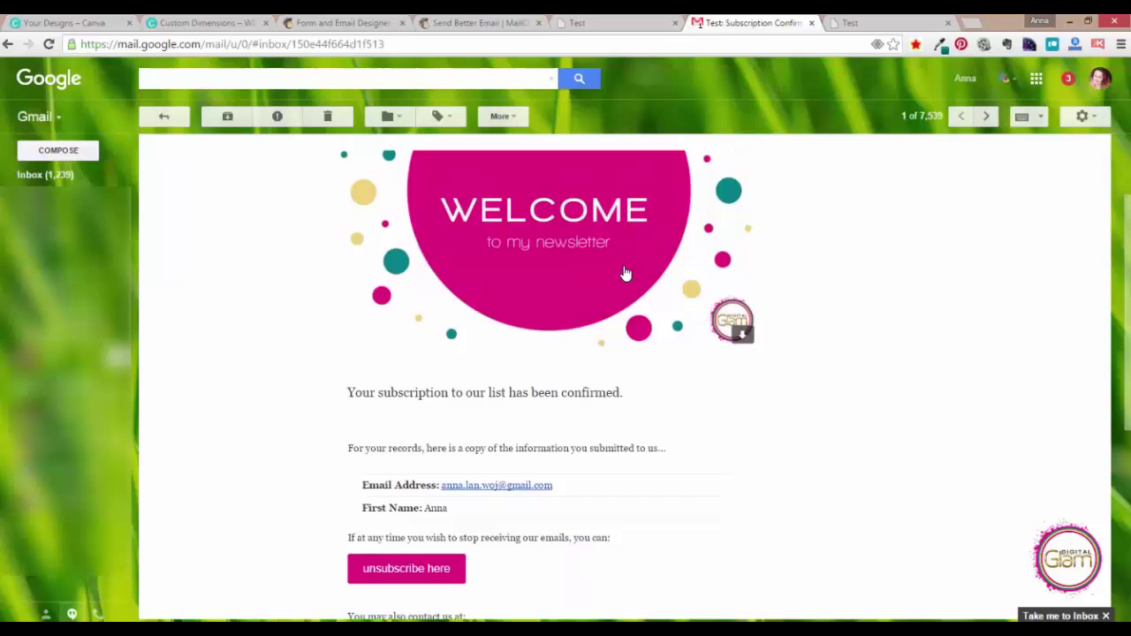